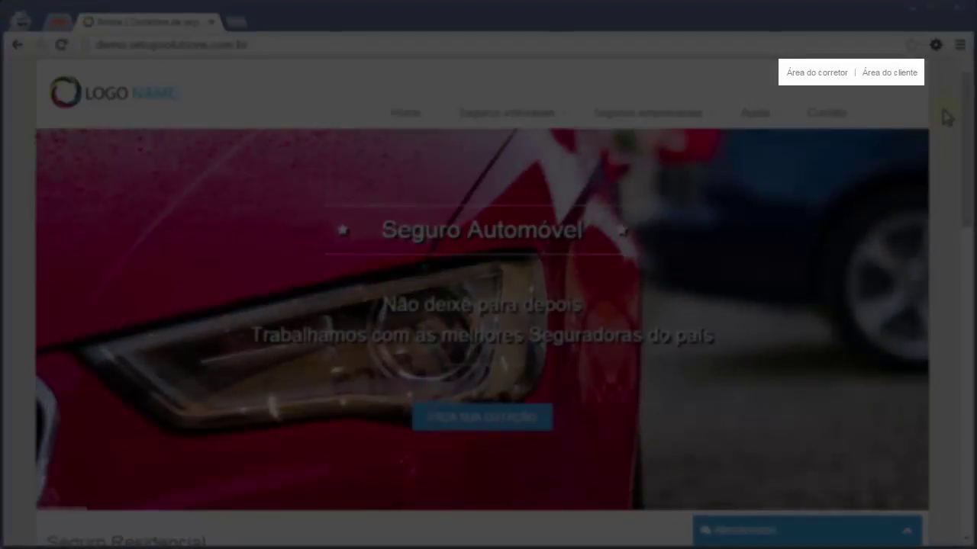
# Enter the broker panel from the website's 'Área do corretor' link to reach the Carteira dashboard.
pyautogui.click(837, 76)
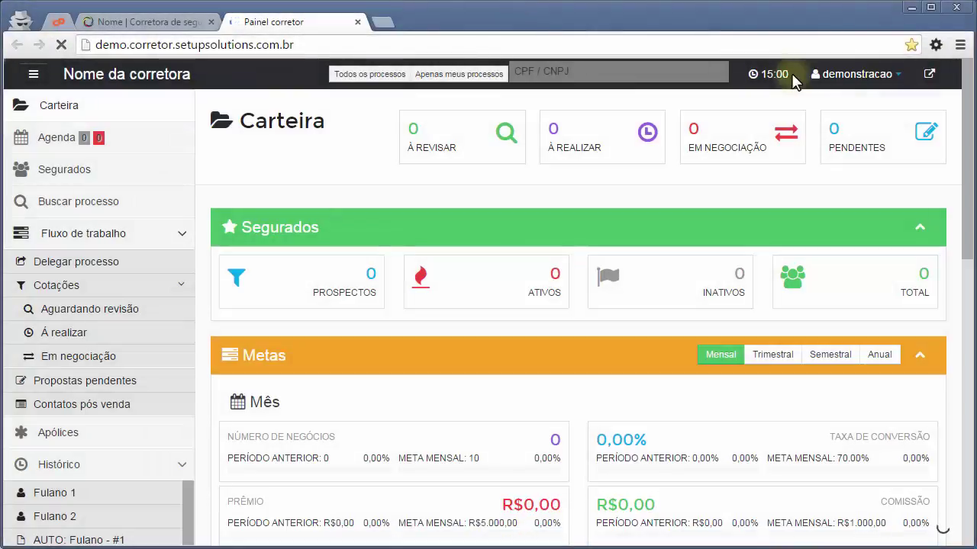
pyautogui.click(673, 198)
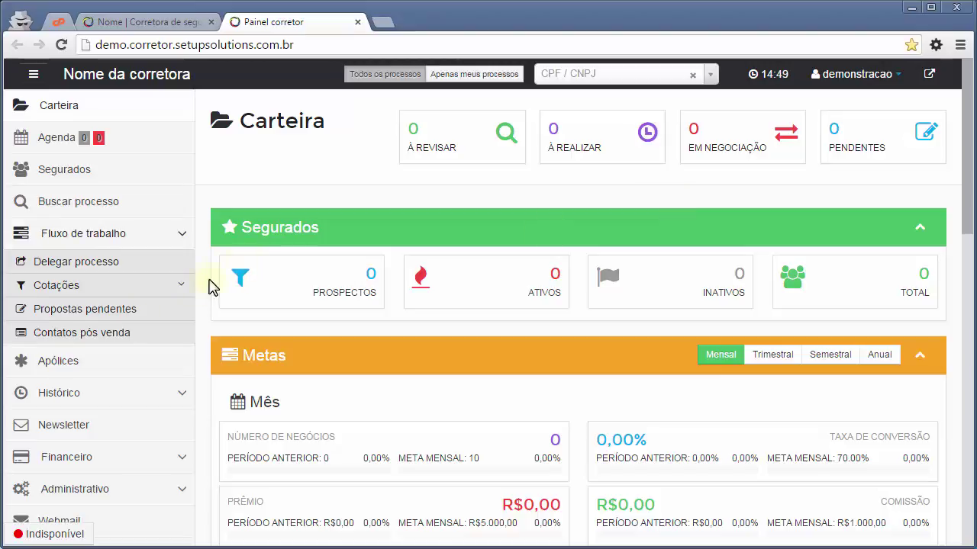
pyautogui.click(177, 287)
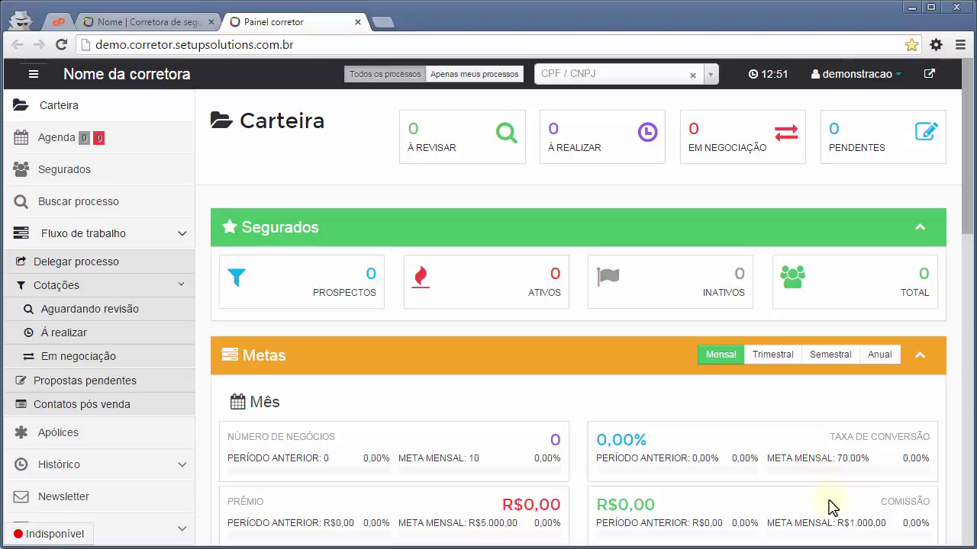
pyautogui.click(567, 74)
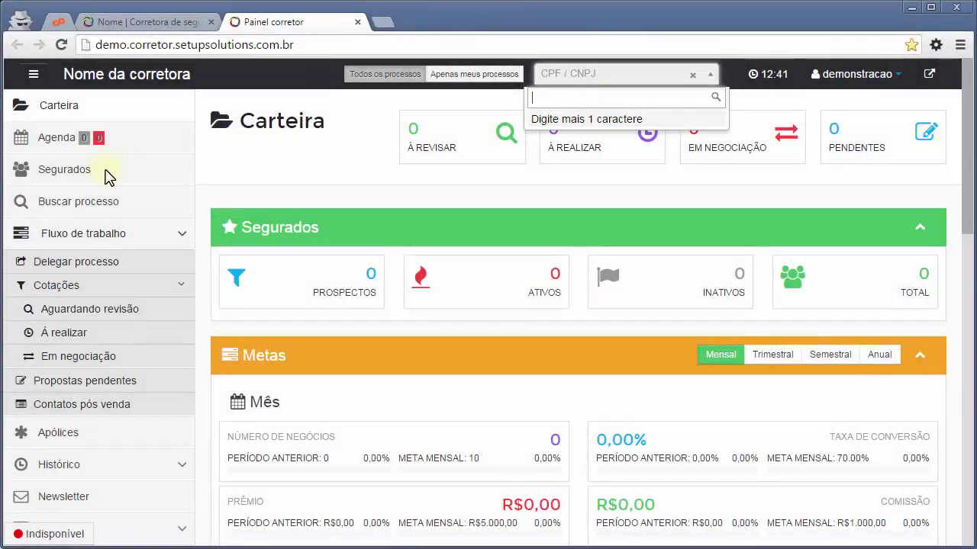
# Show the empty Segurados list and start a Novo segurado registration.
pyautogui.click(99, 173)
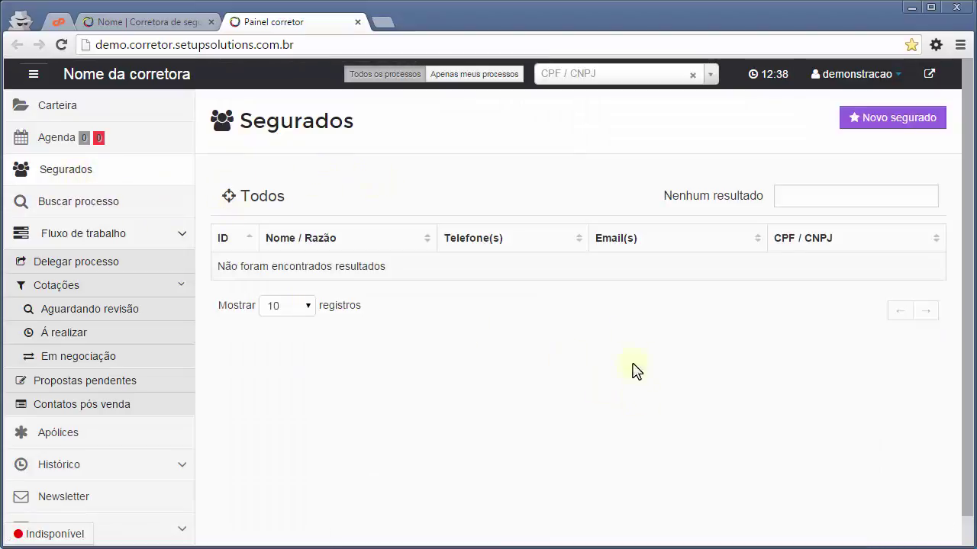
pyautogui.click(812, 200)
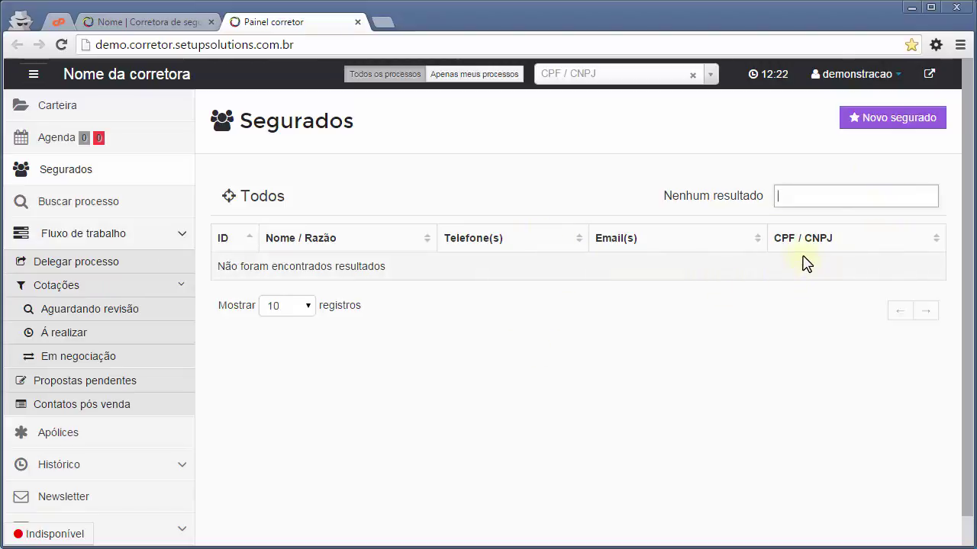
pyautogui.click(817, 200)
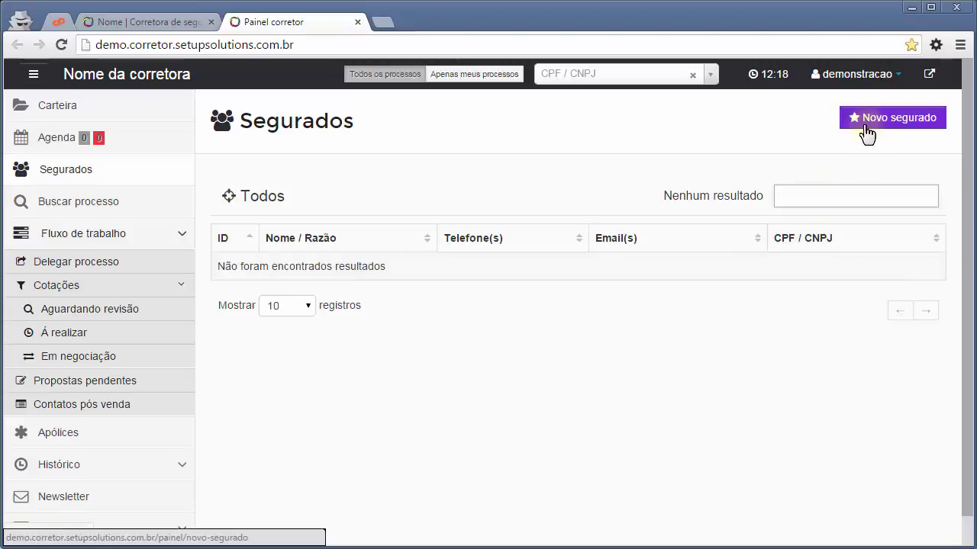
pyautogui.click(866, 132)
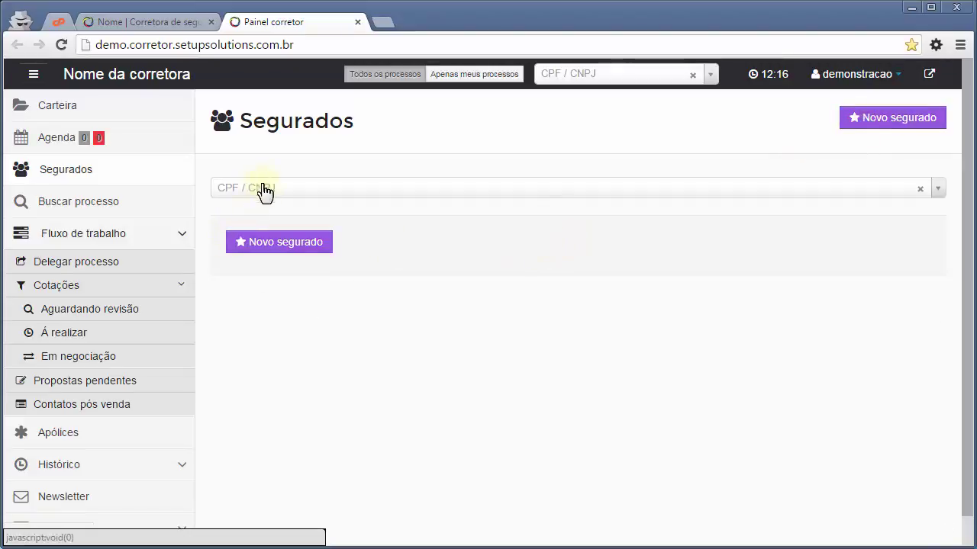
# Enter the client's CPF in the CPF/CNPJ lookup and pick its '(Não encontrado)' result.
pyautogui.click(267, 190)
pyautogui.click(332, 278)
pyautogui.click(548, 81)
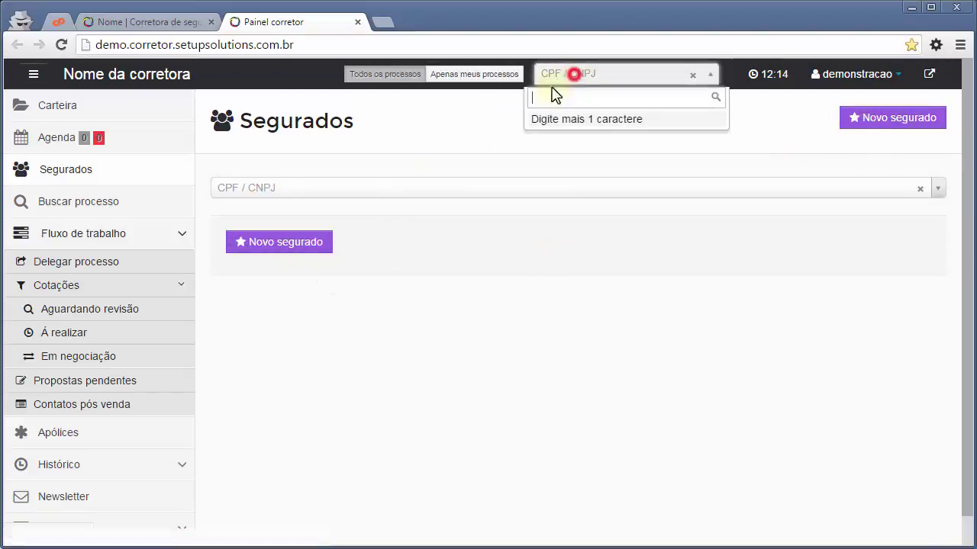
pyautogui.click(277, 192)
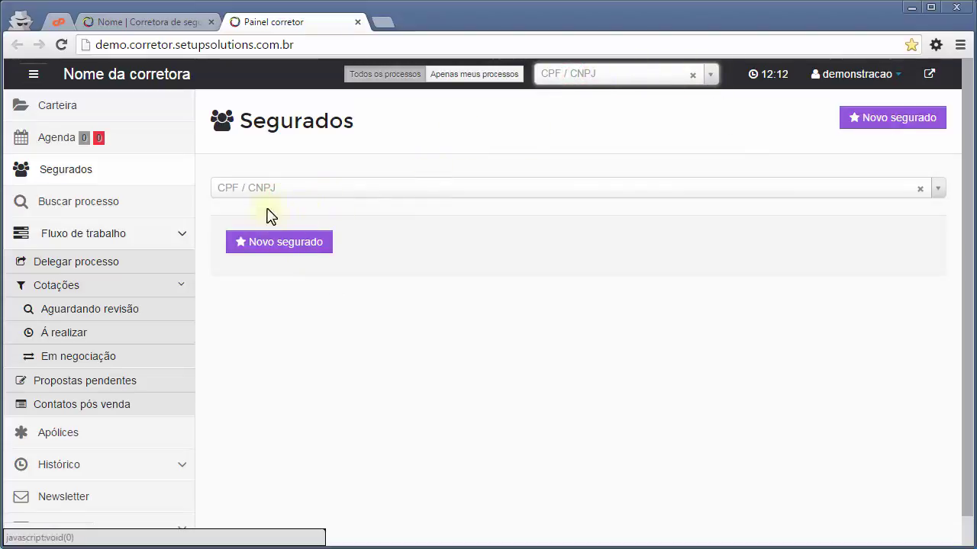
pyautogui.click(353, 190)
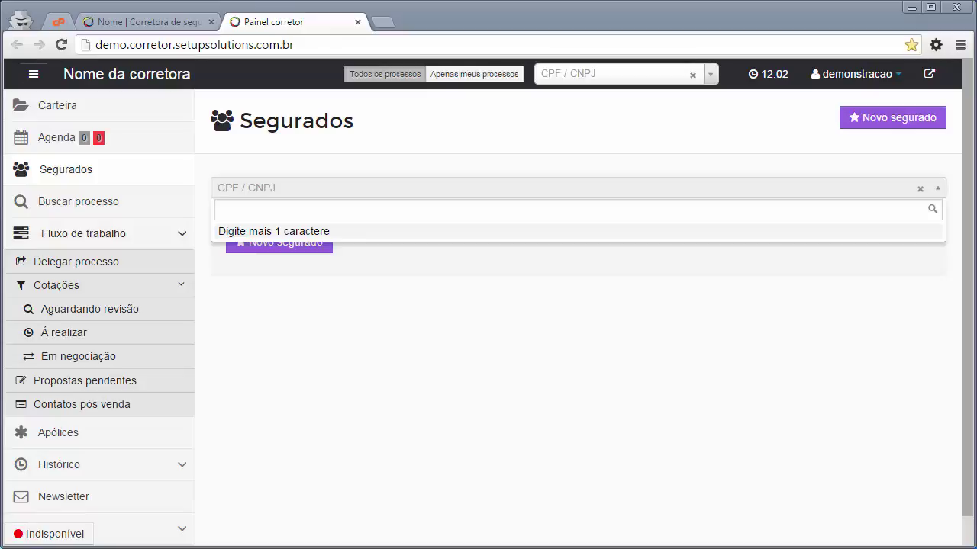
pyautogui.click(286, 209)
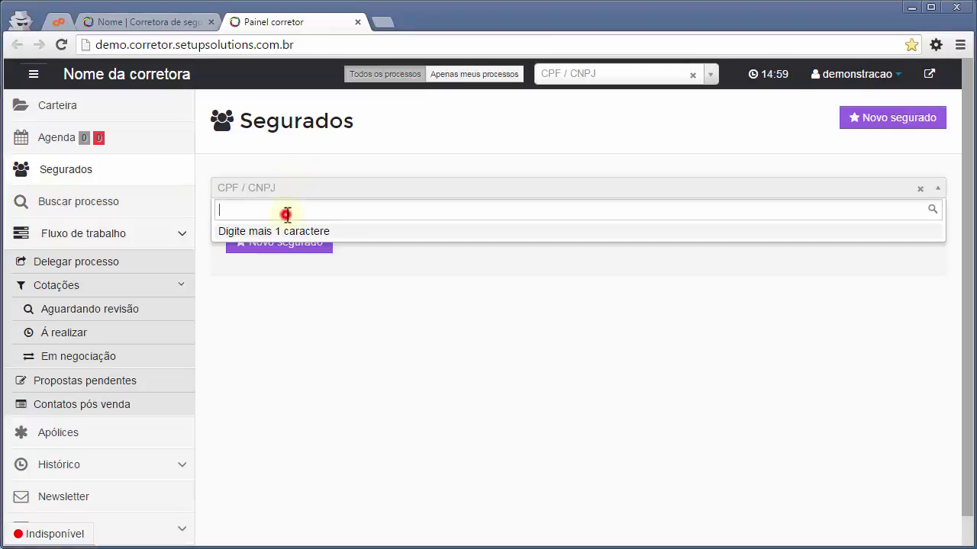
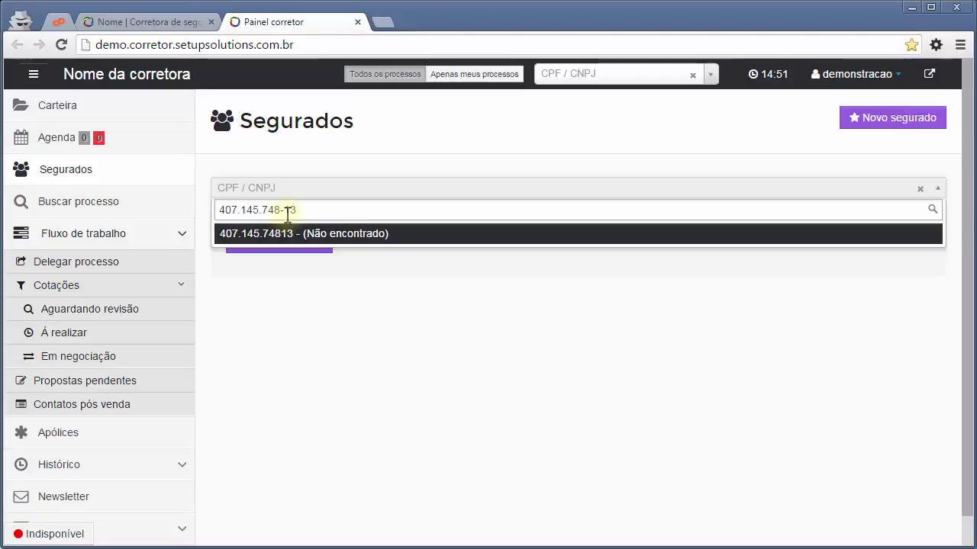
pyautogui.click(333, 235)
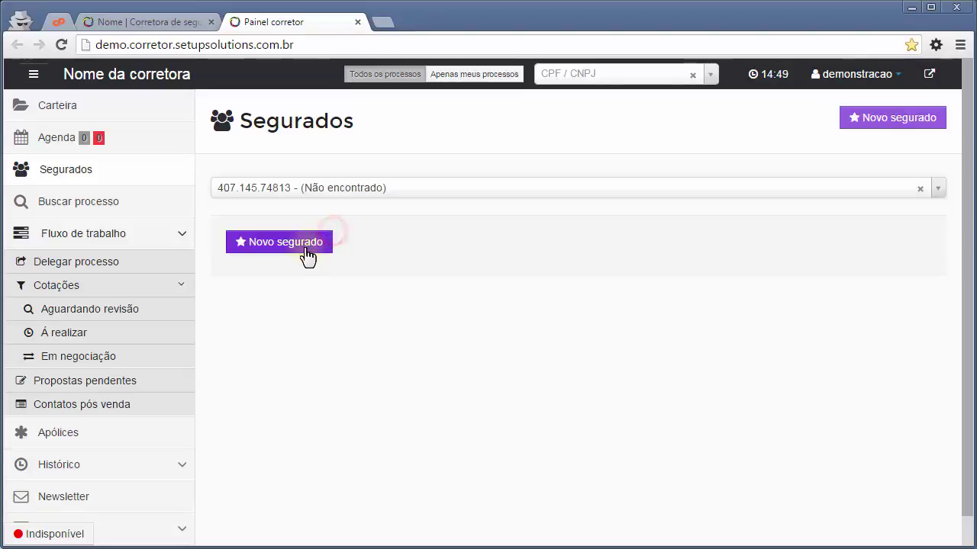
# Open the registration form and enter the client's full name, Masculino, Casado and birth date 01/01/1990.
pyautogui.click(300, 255)
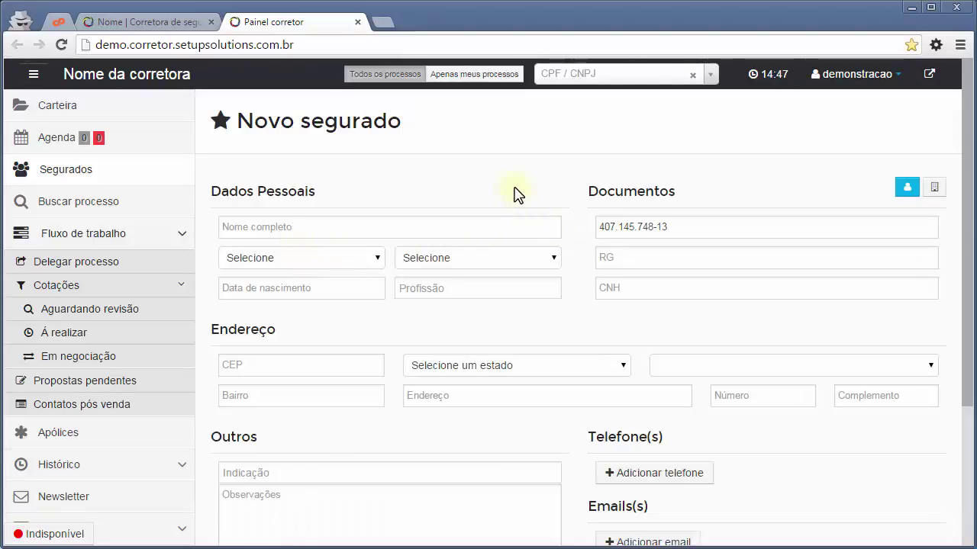
pyautogui.click(284, 227)
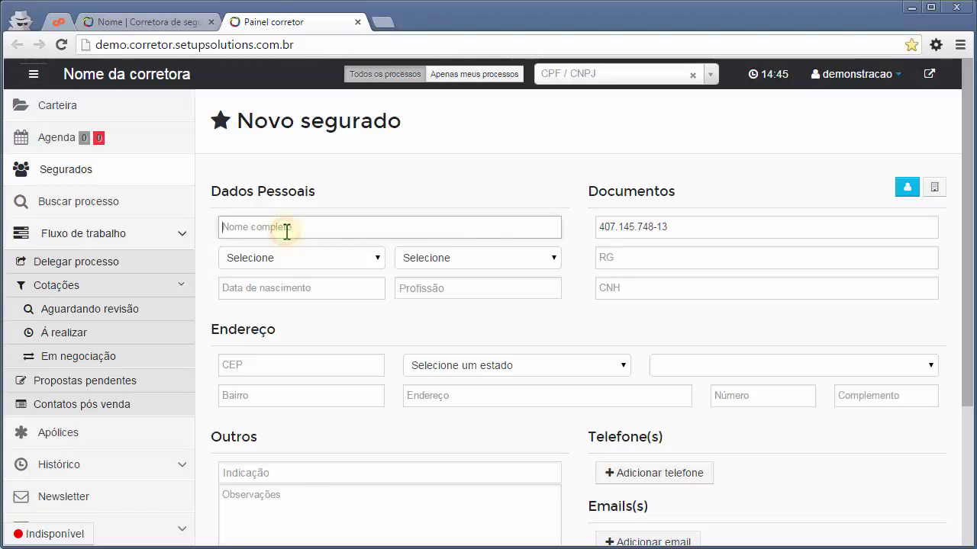
pyautogui.moveTo(966, 200); pyautogui.dragTo(966, 255)
pyautogui.write('Fulano 1')
pyautogui.press('Tab')
pyautogui.press('m')
pyautogui.press('Tab')
pyautogui.press('c')
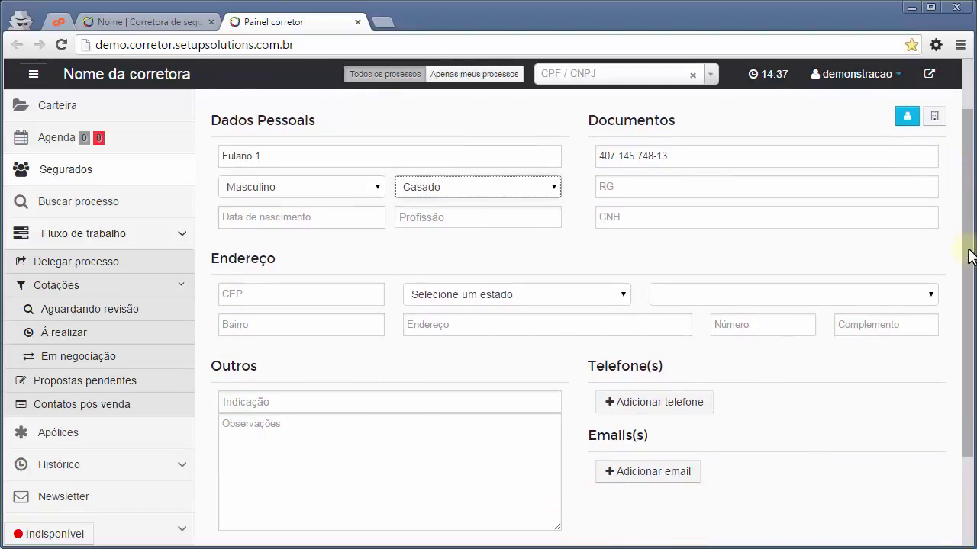
pyautogui.press('Tab')
pyautogui.write('01/01/1990')
pyautogui.press('Tab')
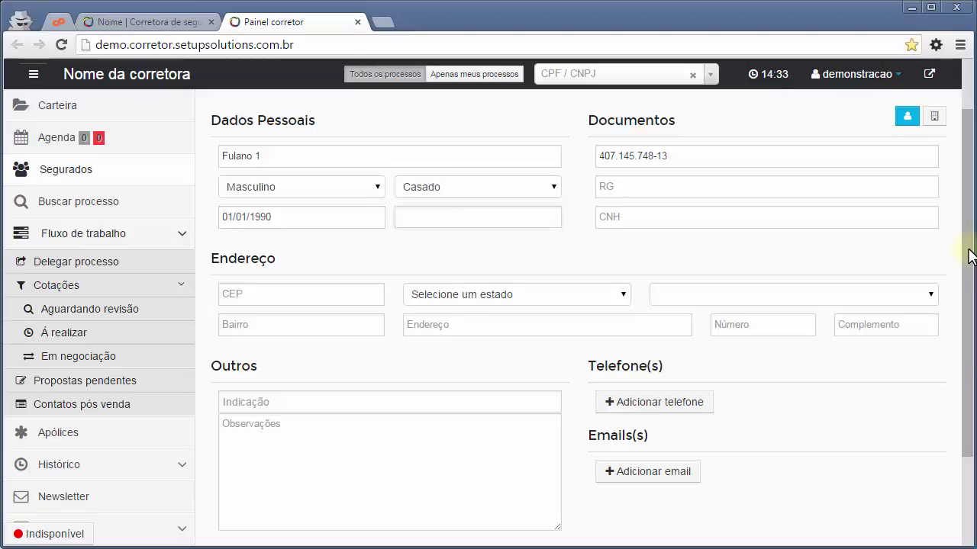
# Set Profissão to the new entry 'Desenvolvedor - (Não encontrado)'.
pyautogui.write('Ana')
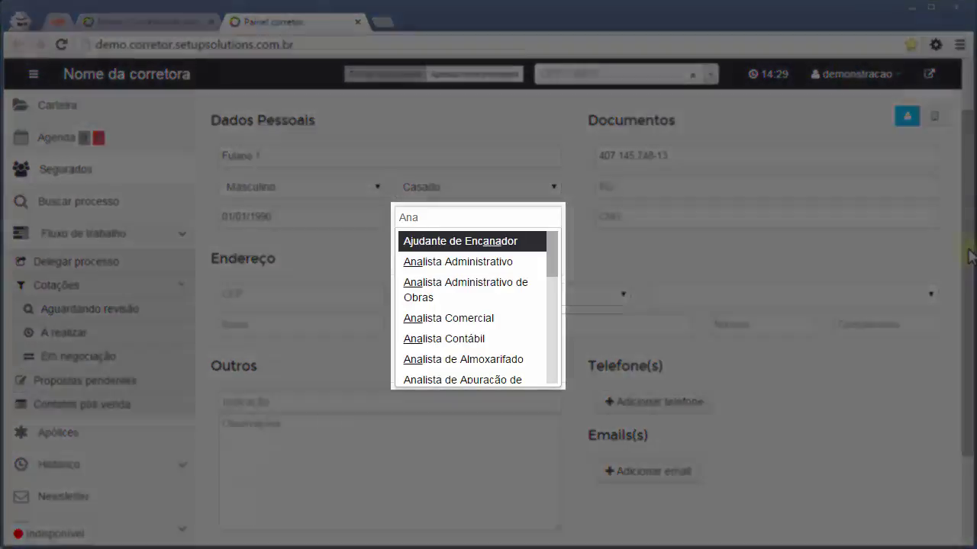
pyautogui.press('Down')
pyautogui.press('Down')
pyautogui.press('Down')
pyautogui.press('Down')
pyautogui.press('Down')
pyautogui.press('Down')
pyautogui.press('Down')
pyautogui.press('Down')
pyautogui.press('Down')
pyautogui.press('Down')
pyautogui.press('Down')
pyautogui.press('Down')
pyautogui.press('Down')
pyautogui.press('Down')
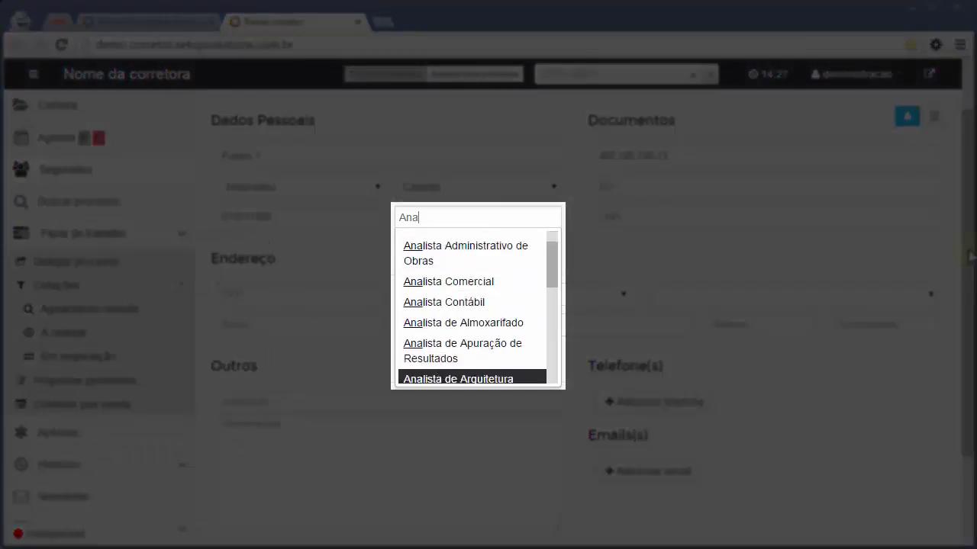
pyautogui.press('Down')
pyautogui.press('Down')
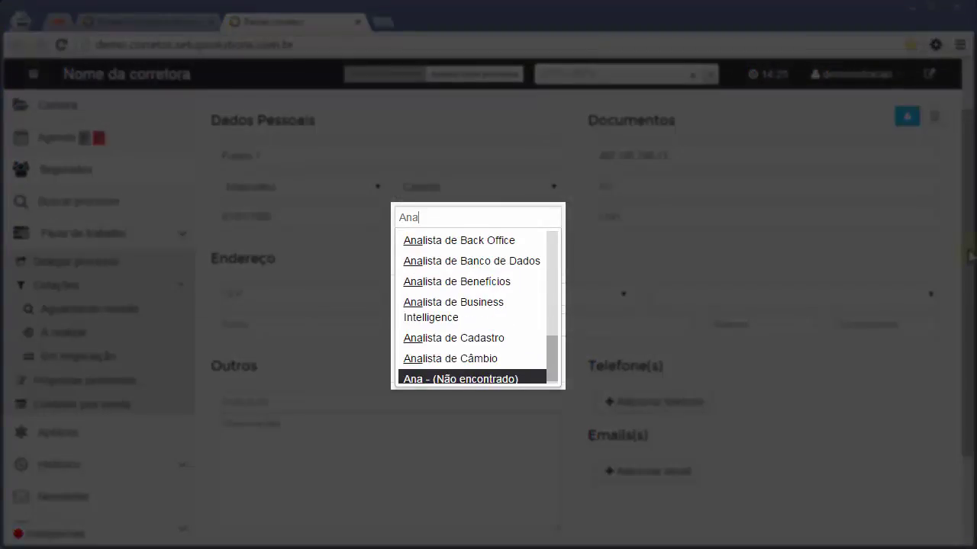
pyautogui.press('Up')
pyautogui.press('Up')
pyautogui.press('Up')
pyautogui.press('Up')
pyautogui.press('Up')
pyautogui.press('Up')
pyautogui.press('Up')
pyautogui.press('Up')
pyautogui.press('Up')
pyautogui.press('Up')
pyautogui.press('Up')
pyautogui.press('Up')
pyautogui.press('Up')
pyautogui.press('Up')
pyautogui.press('Up')
pyautogui.press('Up')
pyautogui.press('Up')
pyautogui.press('Up')
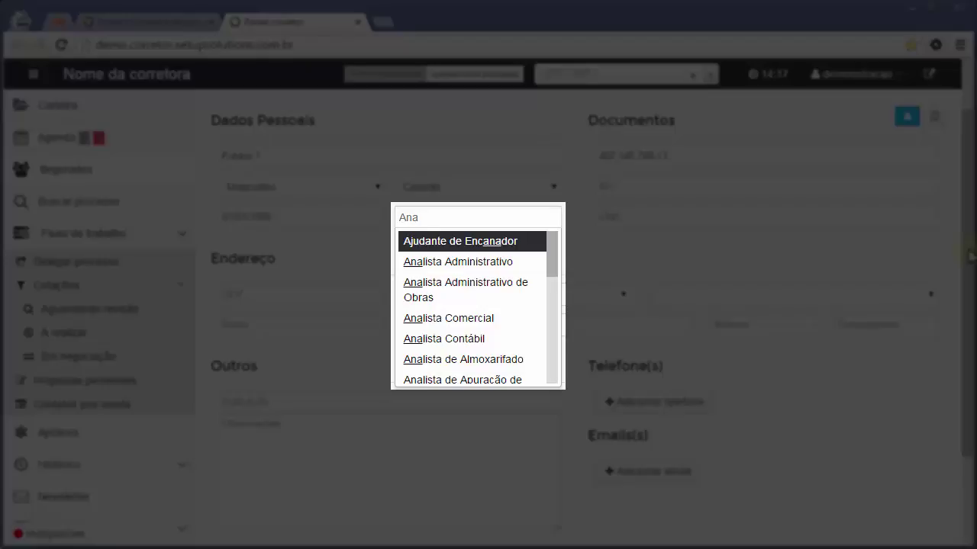
pyautogui.write('lista de sistema')
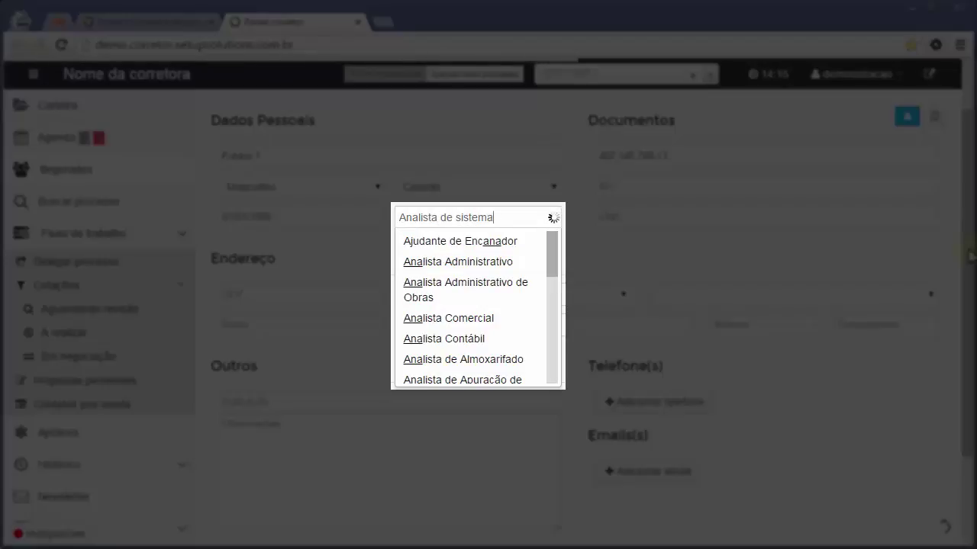
pyautogui.write('s')
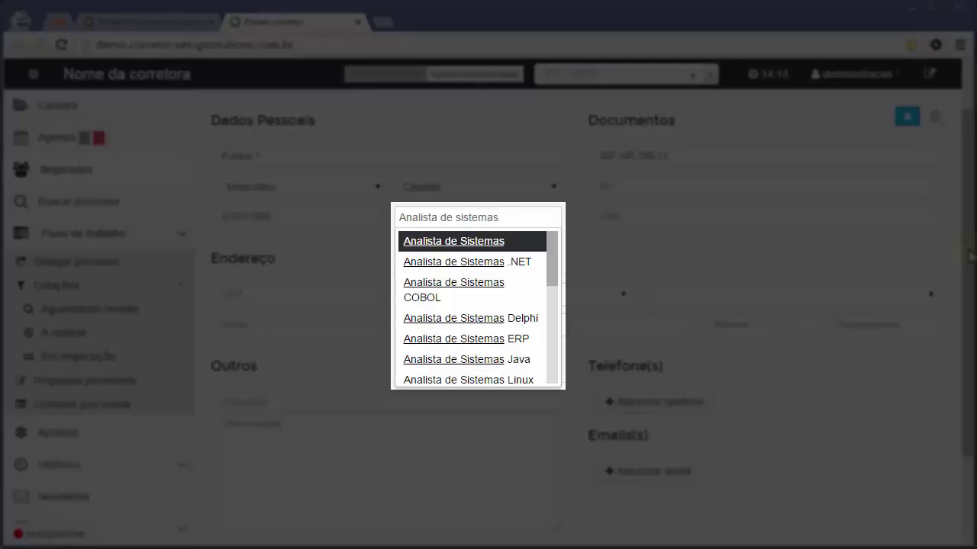
pyautogui.press('BackSpace')
pyautogui.press('BackSpace')
pyautogui.press('BackSpace')
pyautogui.press('BackSpace')
pyautogui.press('BackSpace')
pyautogui.press('BackSpace')
pyautogui.press('BackSpace')
pyautogui.press('BackSpace')
pyautogui.press('BackSpace')
pyautogui.press('BackSpace')
pyautogui.press('BackSpace')
pyautogui.press('BackSpace')
pyautogui.press('BackSpace')
pyautogui.press('BackSpace')
pyautogui.press('BackSpace')
pyautogui.press('BackSpace')
pyautogui.press('BackSpace')
pyautogui.press('BackSpace')
pyautogui.press('BackSpace')
pyautogui.press('BackSpace')
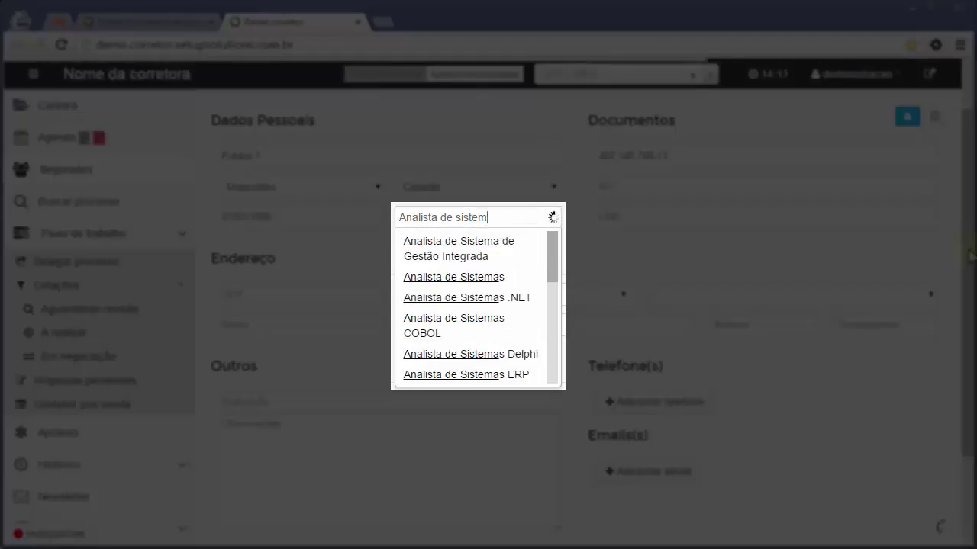
pyautogui.write('Desenvo')
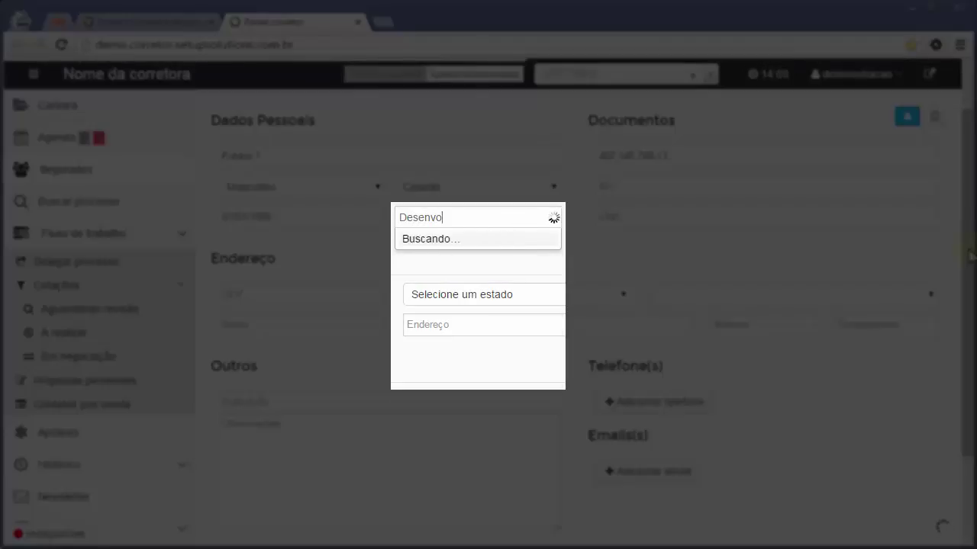
pyautogui.write('lvedor')
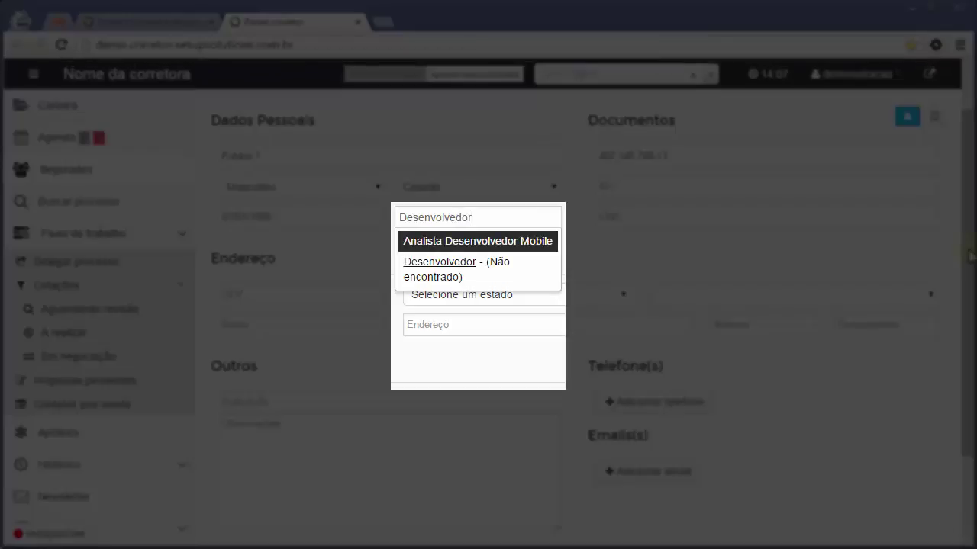
pyautogui.press('Down')
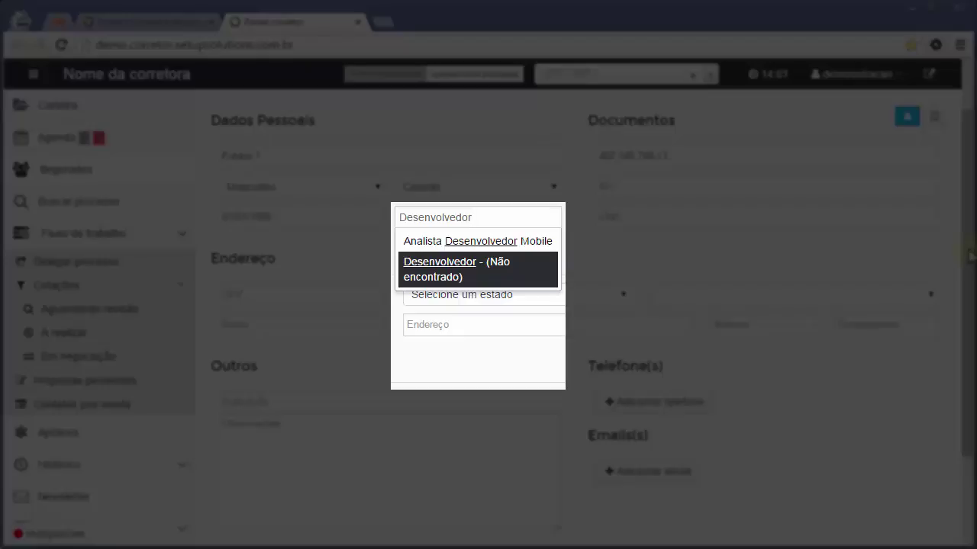
pyautogui.press('Return')
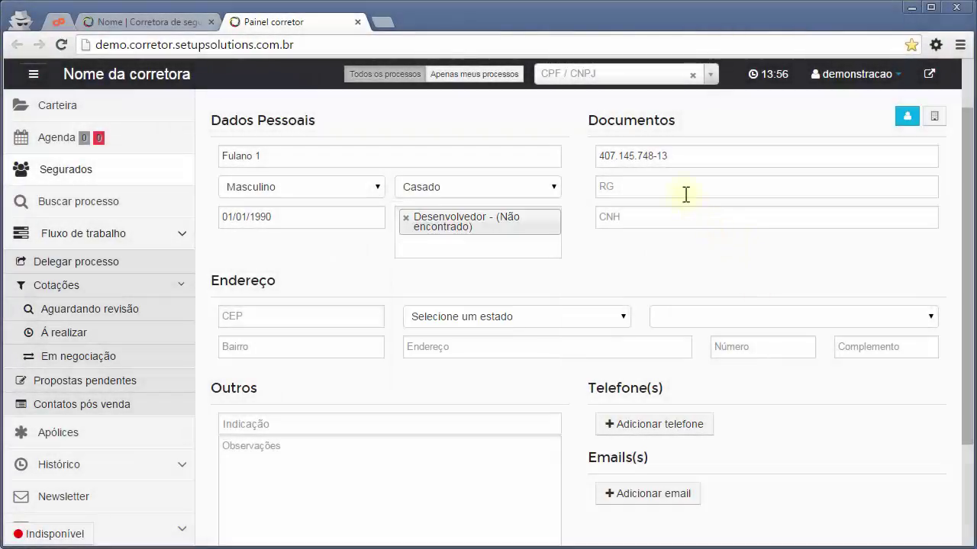
pyautogui.click(684, 192)
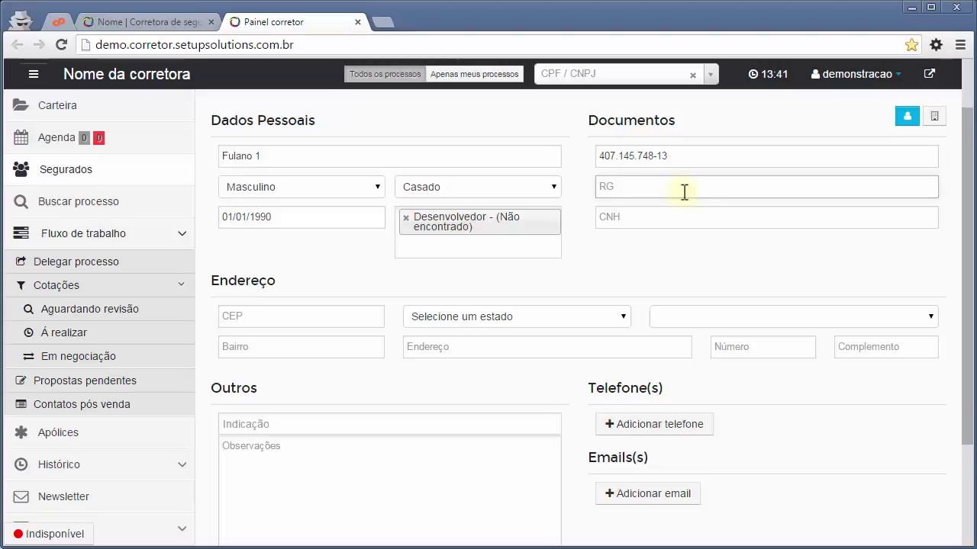
# Enter the client's RG and CNH numbers.
pyautogui.write('001')
pyautogui.press('Tab')
pyautogui.write('002')
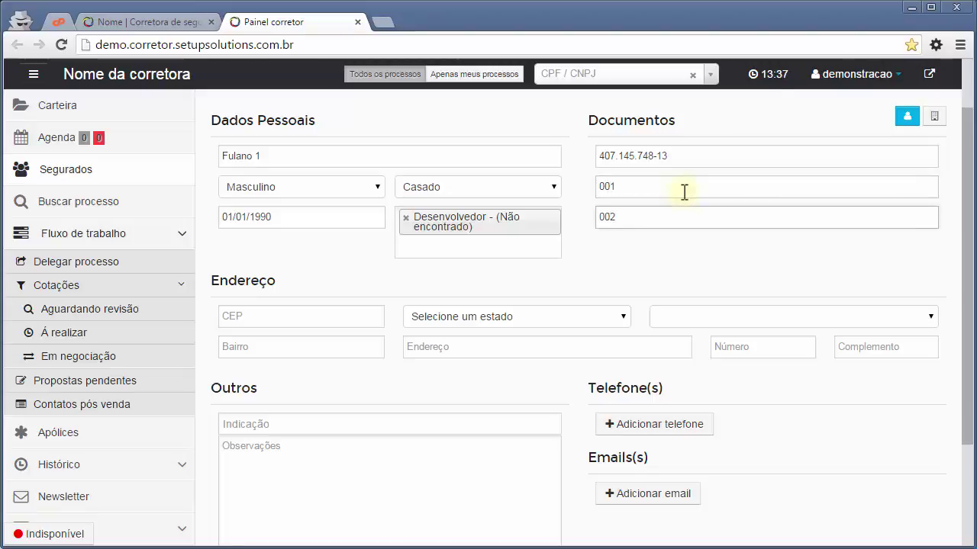
pyautogui.press('Tab')
pyautogui.press('Tab')
pyautogui.hotkey('shift', 'Tab')
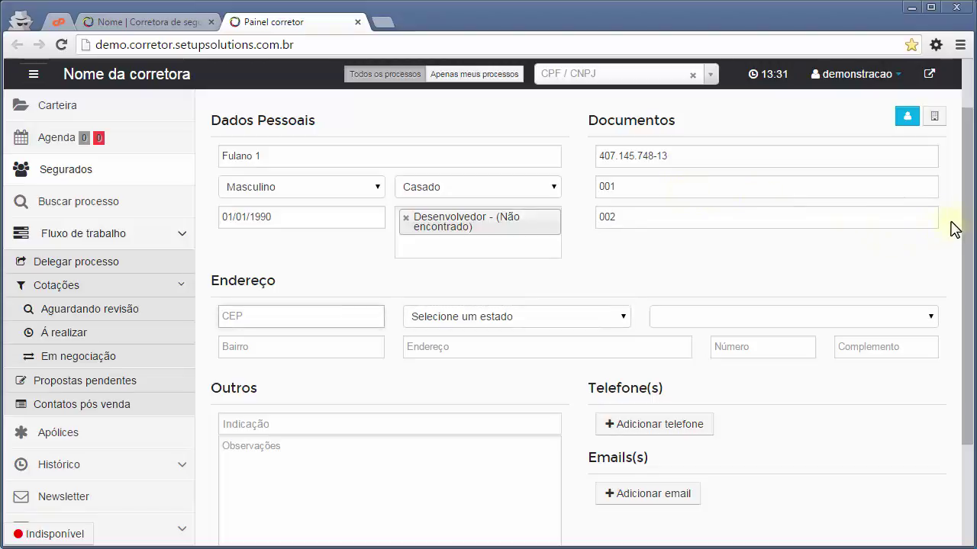
# Enter the client's CEP so the address autofills, then add the house number.
pyautogui.moveTo(967, 202); pyautogui.dragTo(969, 290)
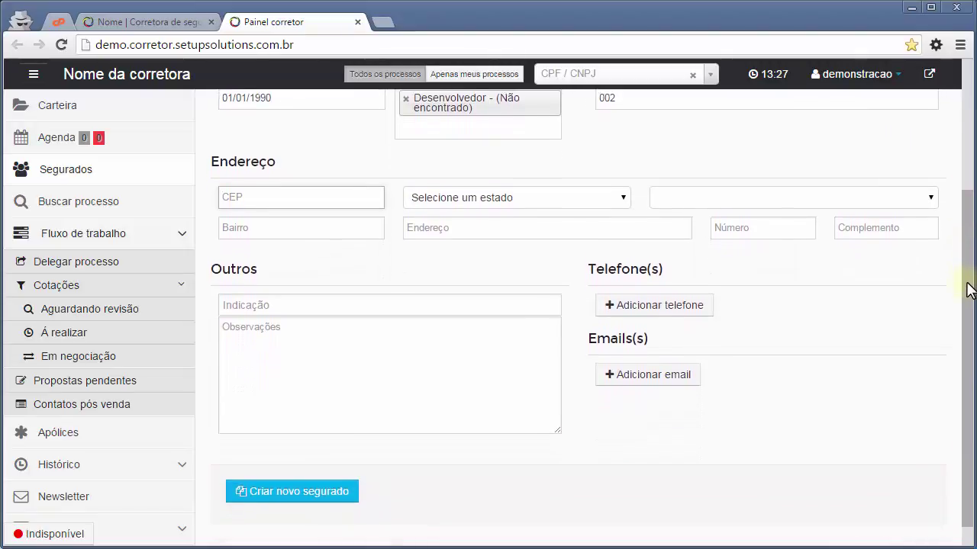
pyautogui.press('Tab')
pyautogui.press('Tab')
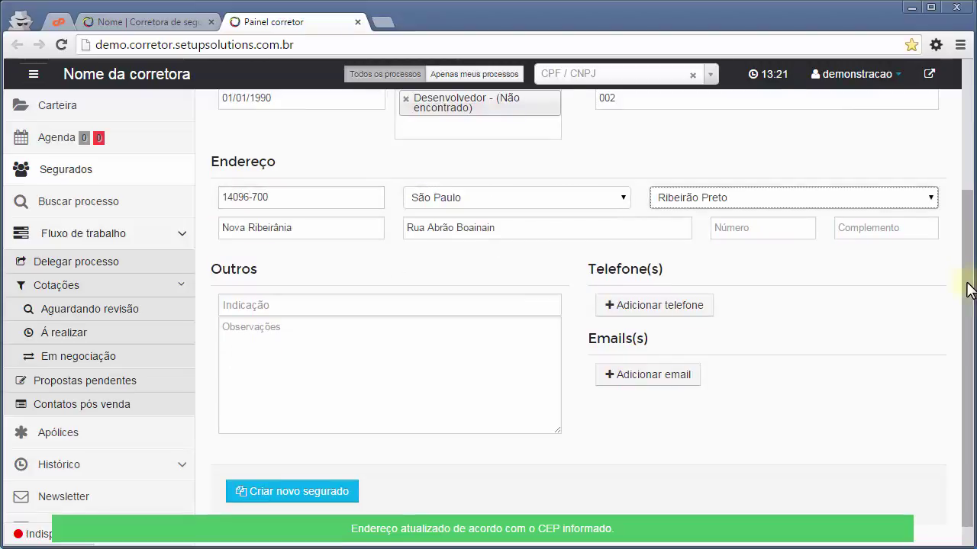
pyautogui.press('Tab')
pyautogui.press('Tab')
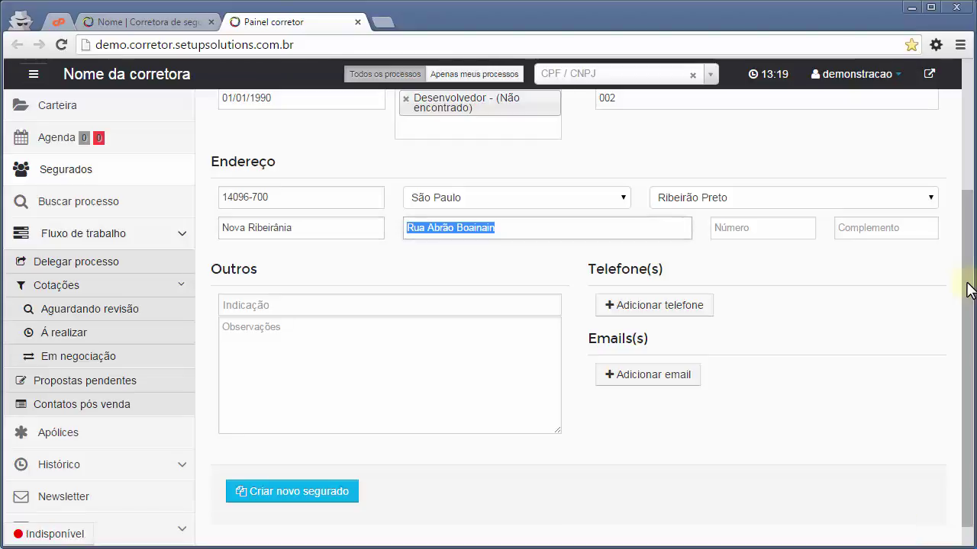
pyautogui.press('Tab')
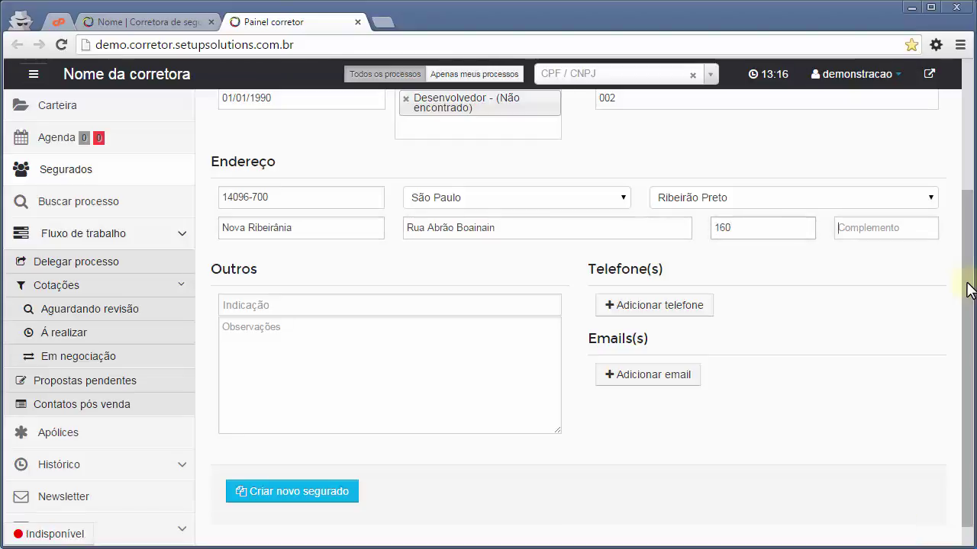
pyautogui.press('Tab')
pyautogui.press('Tab')
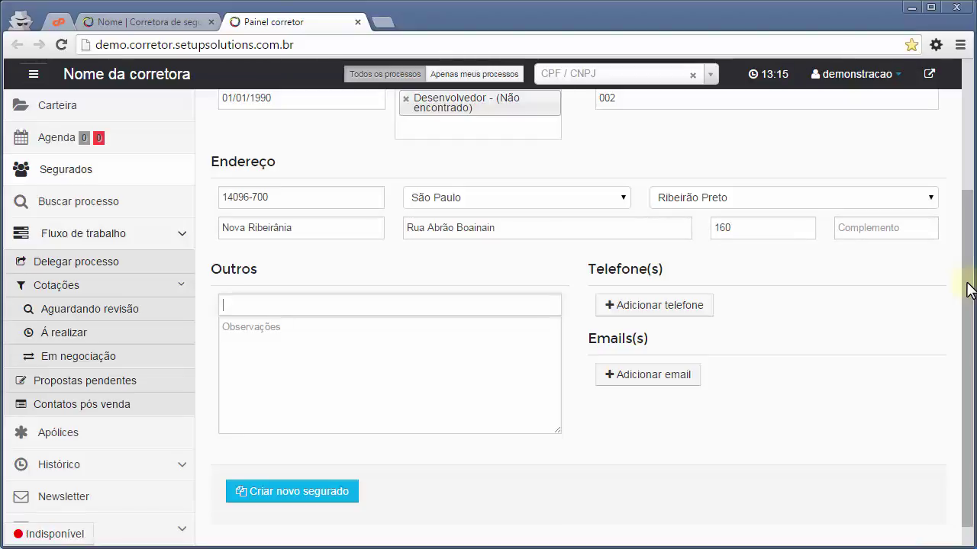
# Set the referral source to Amigos and add an observation about the referring friend.
pyautogui.click(283, 302)
pyautogui.scroll(-2, 283, 366)
pyautogui.scroll(2, 289, 397)
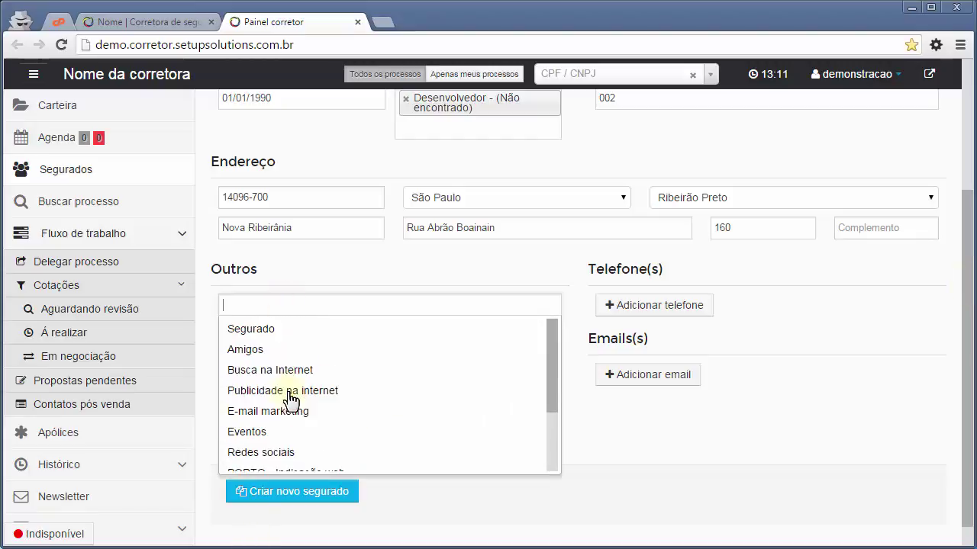
pyautogui.click(259, 351)
pyautogui.click(347, 355)
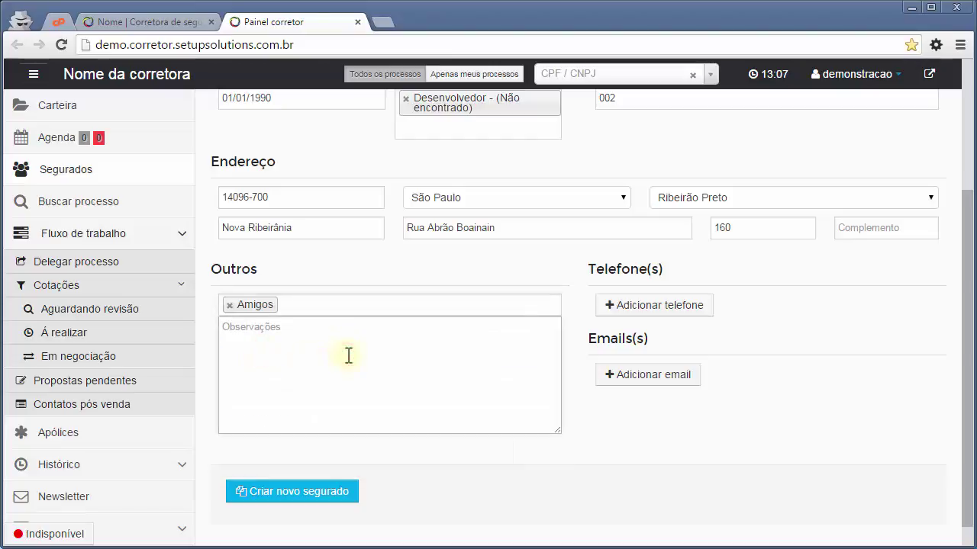
pyautogui.write('Amigo do Beltrano.')
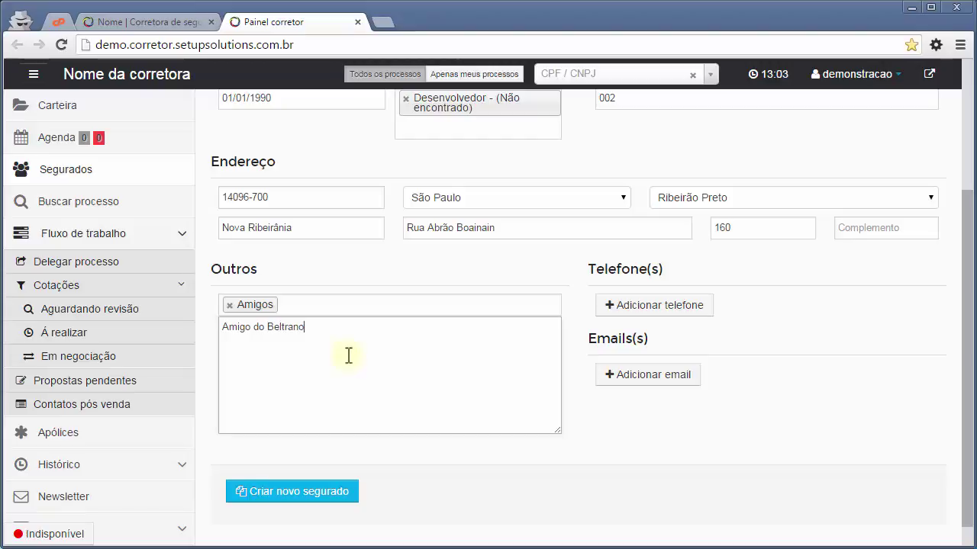
# Add three phone rows typed Celular, Residencial and Comercial.
pyautogui.click(672, 304)
pyautogui.click(663, 330)
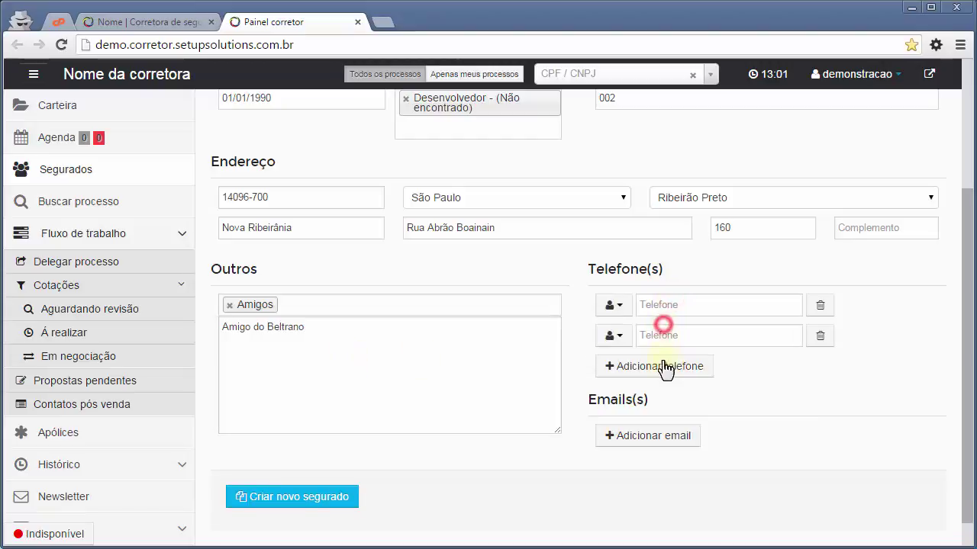
pyautogui.click(663, 364)
pyautogui.click(622, 333)
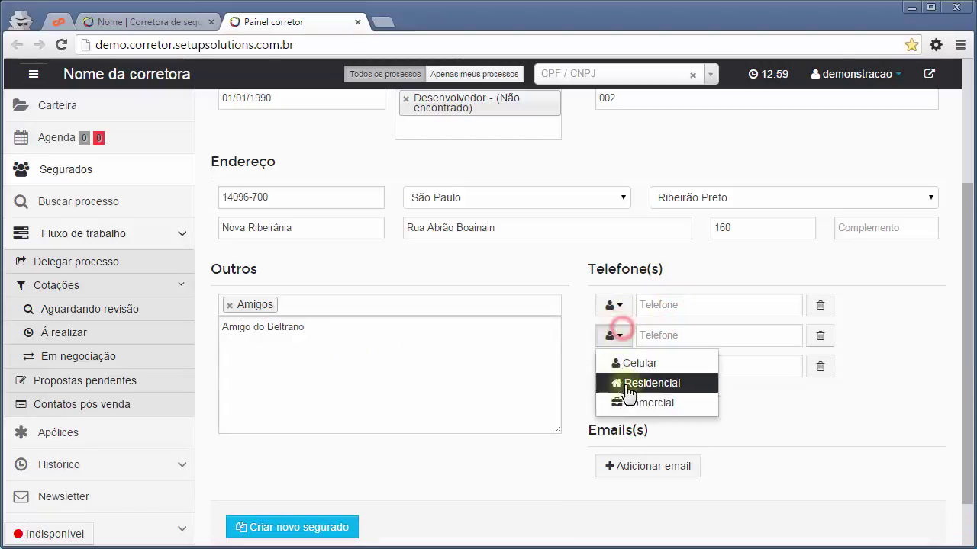
pyautogui.click(627, 390)
pyautogui.click(617, 368)
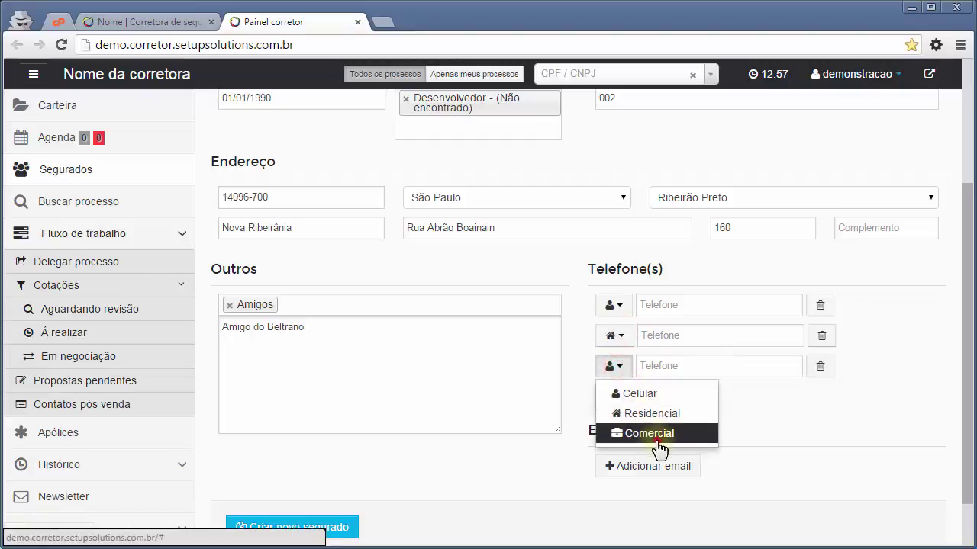
pyautogui.click(649, 433)
pyautogui.click(665, 310)
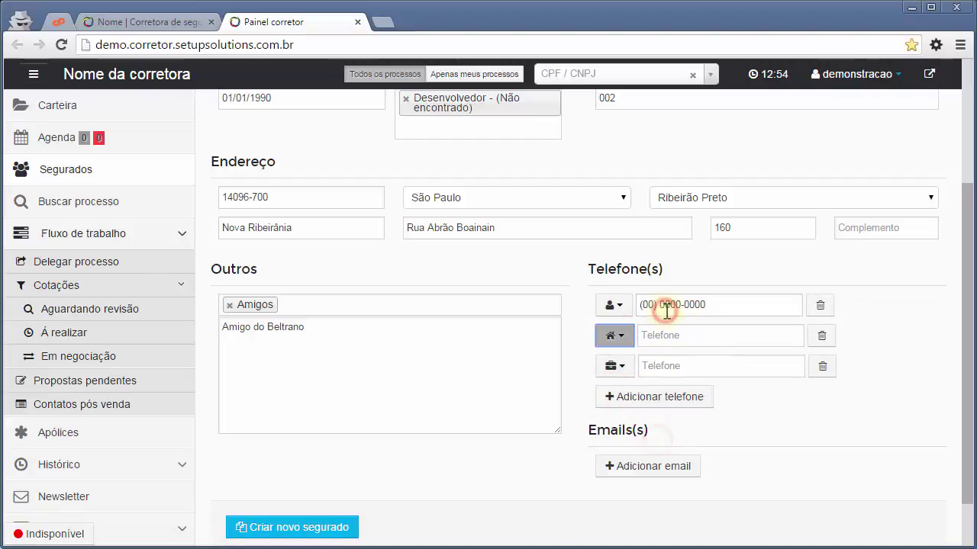
pyautogui.press('Tab')
pyautogui.press('Tab')
pyautogui.press('Tab')
pyautogui.press('Tab')
pyautogui.press('Tab')
pyautogui.press('Tab')
pyautogui.press('Tab')
# Add the client's e-mail address.
pyautogui.click(674, 477)
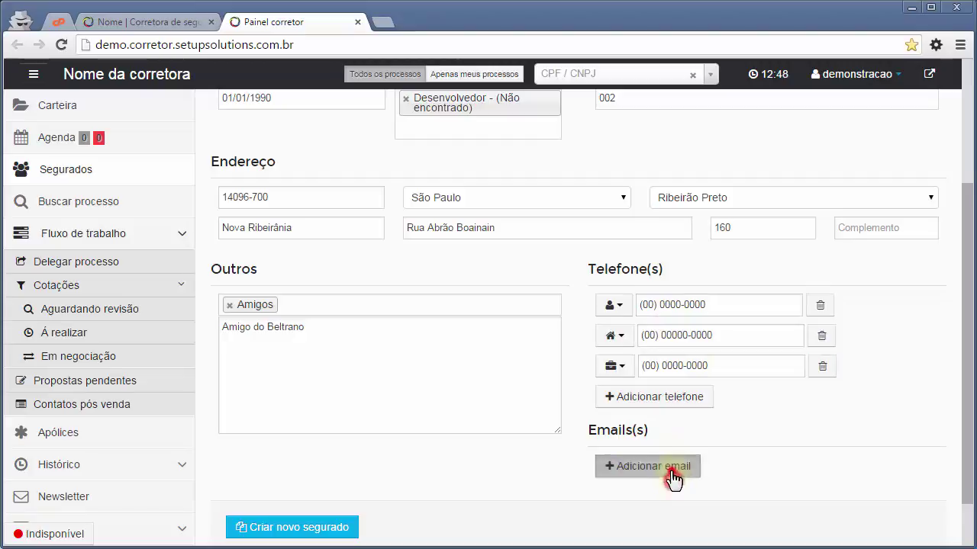
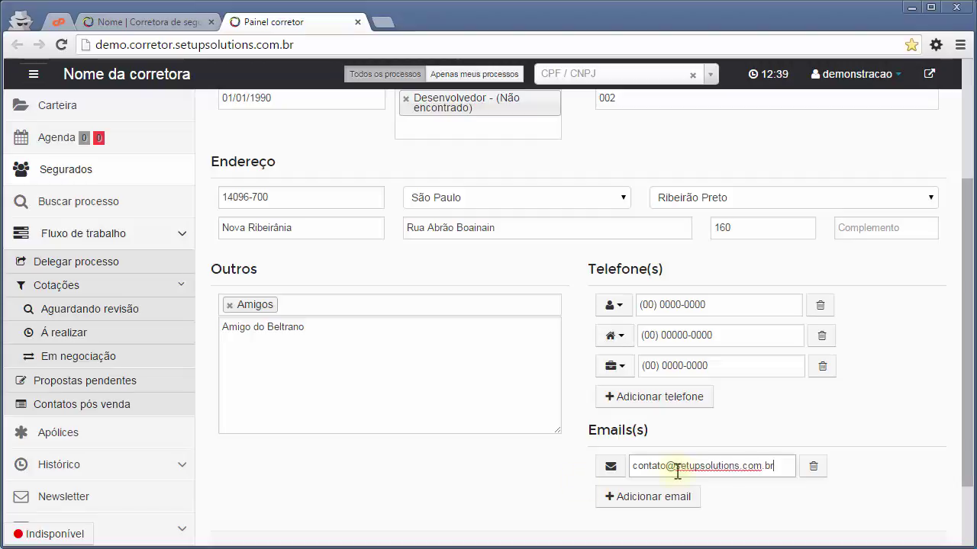
pyautogui.scroll(-1, 334, 485)
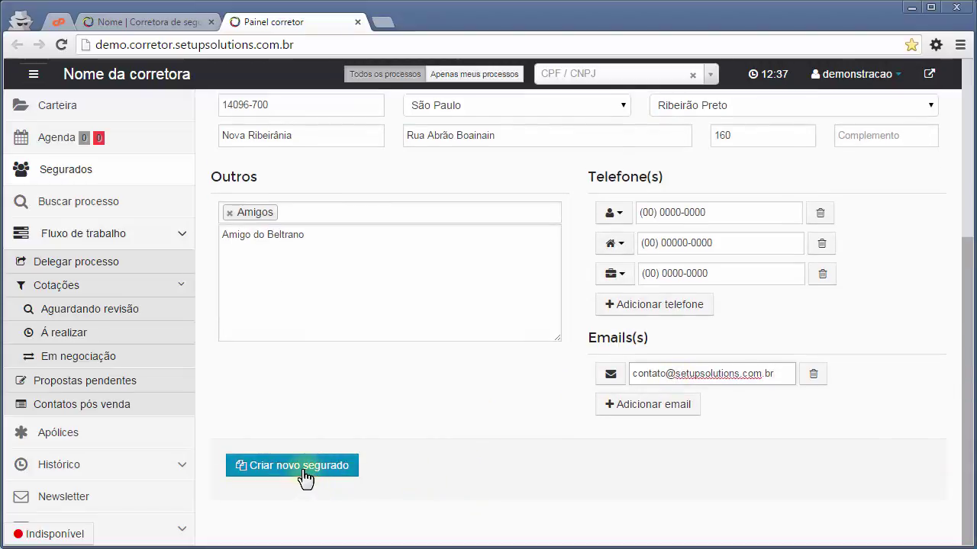
# Confirm Criar novo segurado with OK, then return to the Segurados list showing 1 result.
pyautogui.click(306, 477)
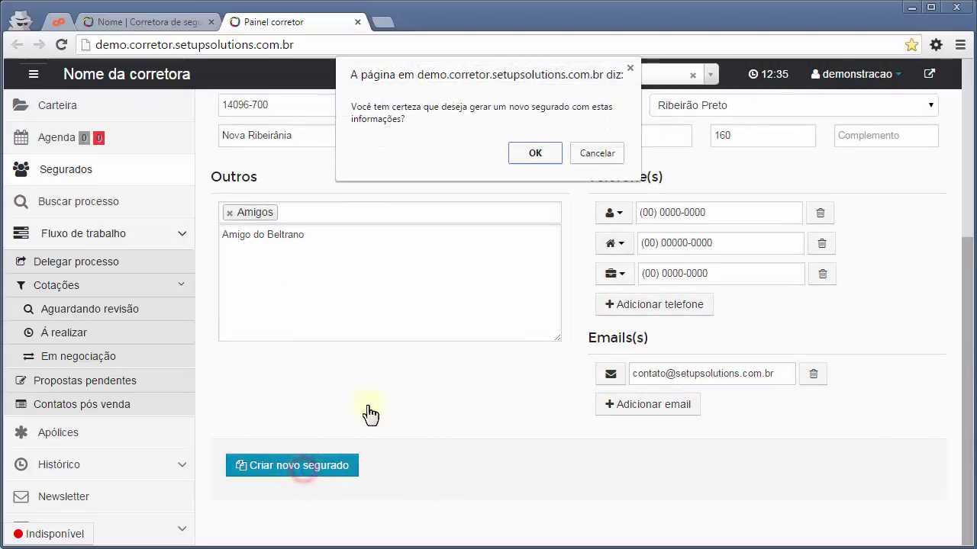
pyautogui.click(536, 154)
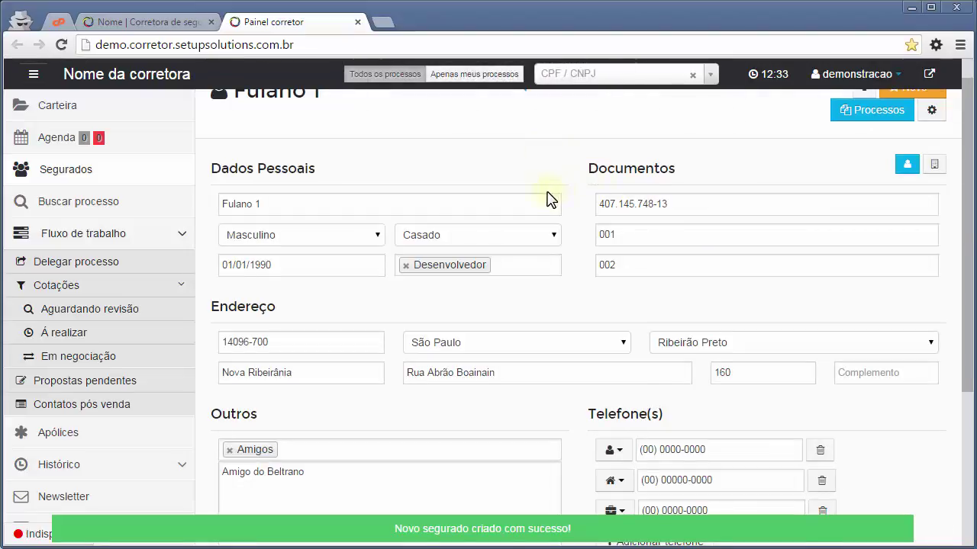
pyautogui.scroll(1, 488, 221)
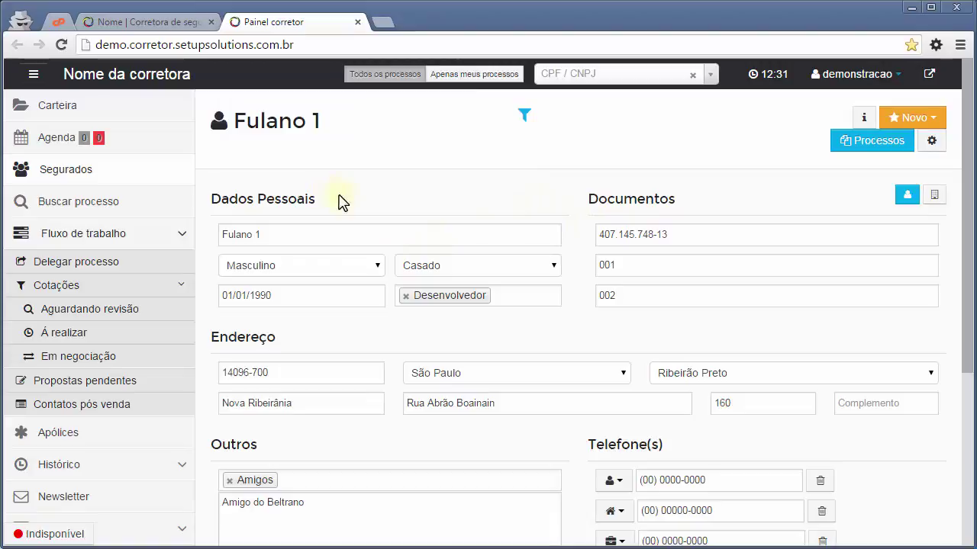
pyautogui.click(64, 180)
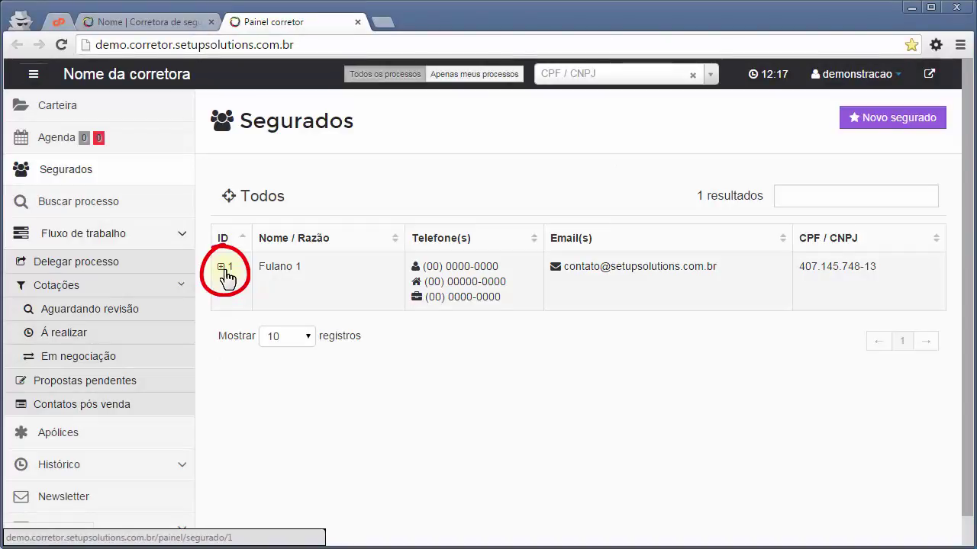
# Open the client's record, view its summary info and check the Novo process types.
pyautogui.click(225, 269)
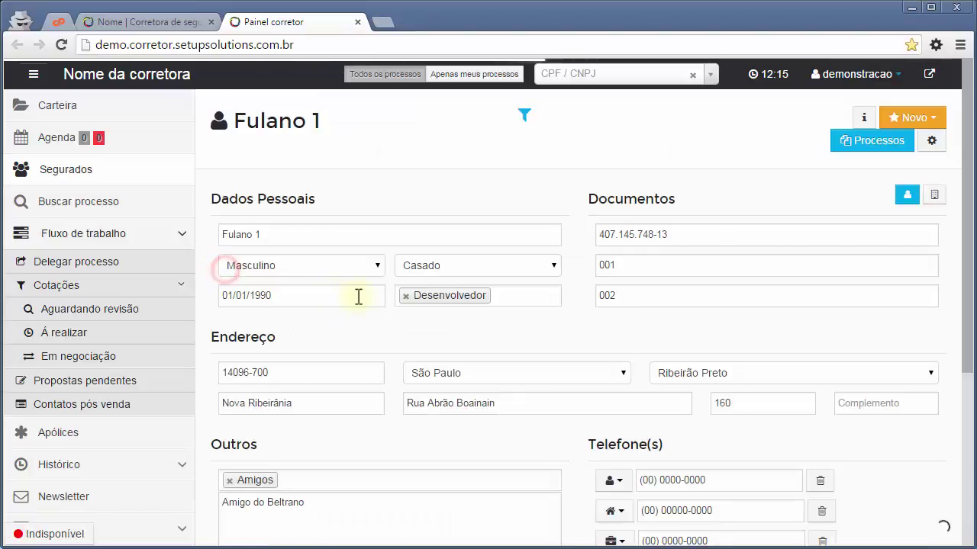
pyautogui.scroll(-2, 571, 192)
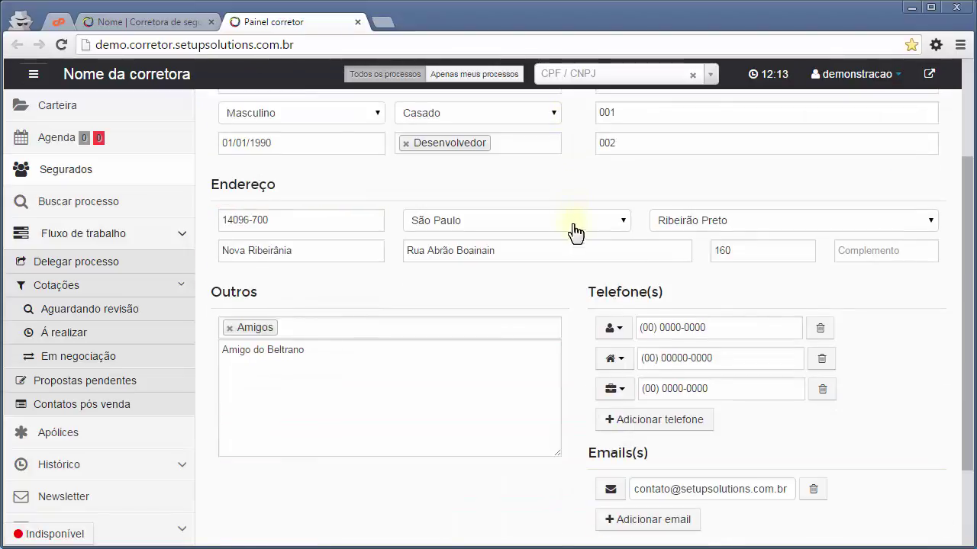
pyautogui.scroll(2, 577, 236)
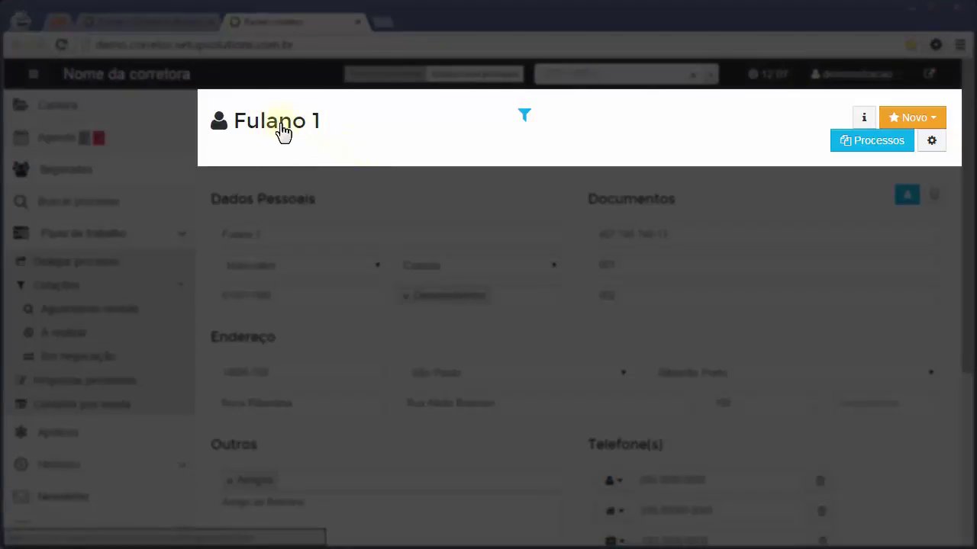
pyautogui.moveTo(528, 124)
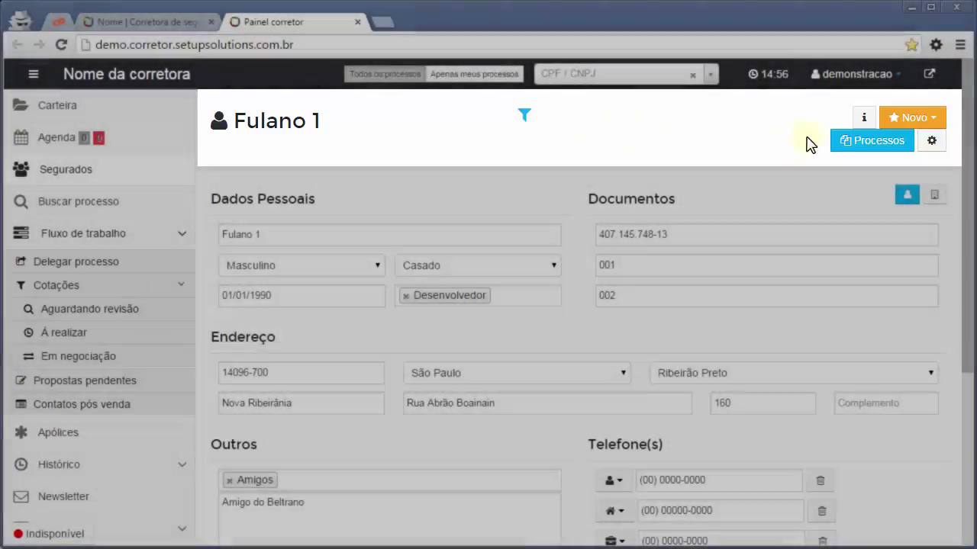
pyautogui.click(863, 117)
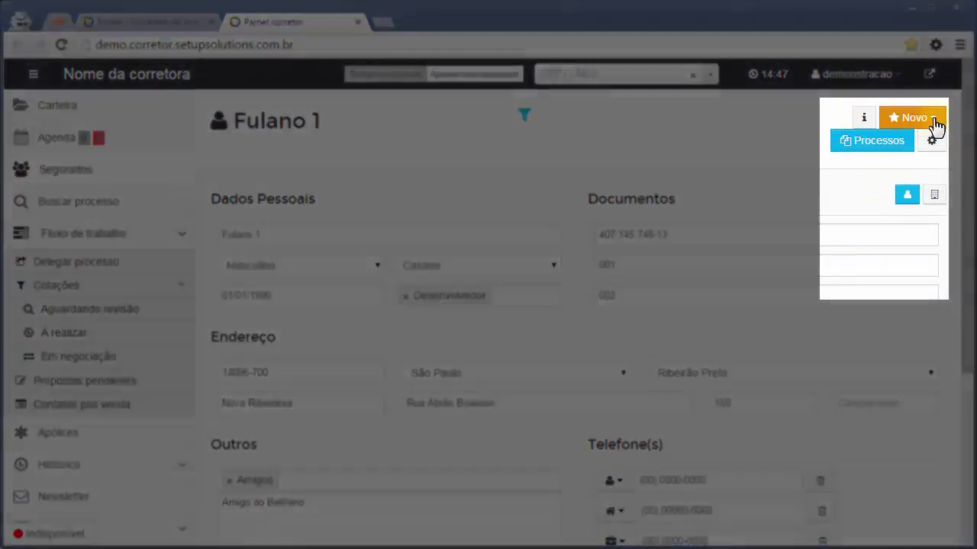
pyautogui.click(934, 121)
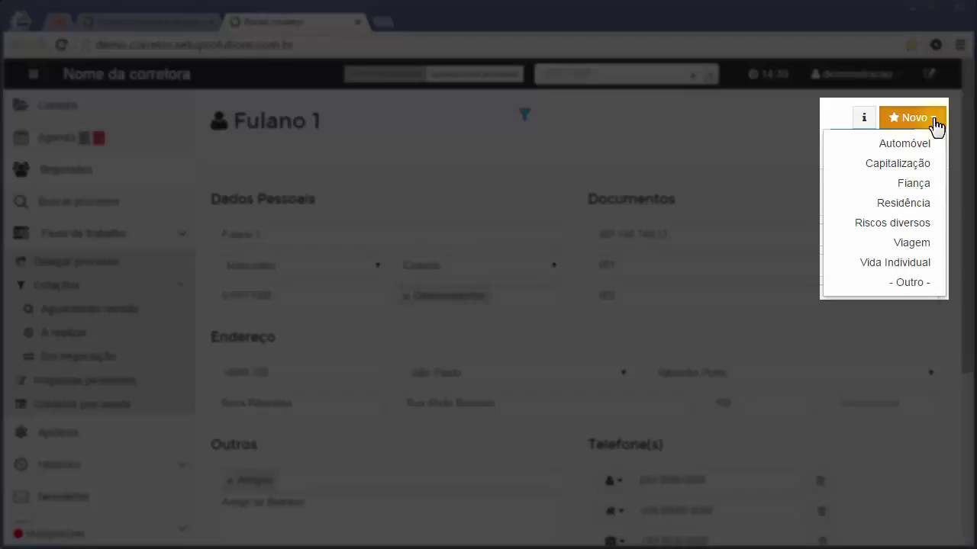
pyautogui.click(775, 154)
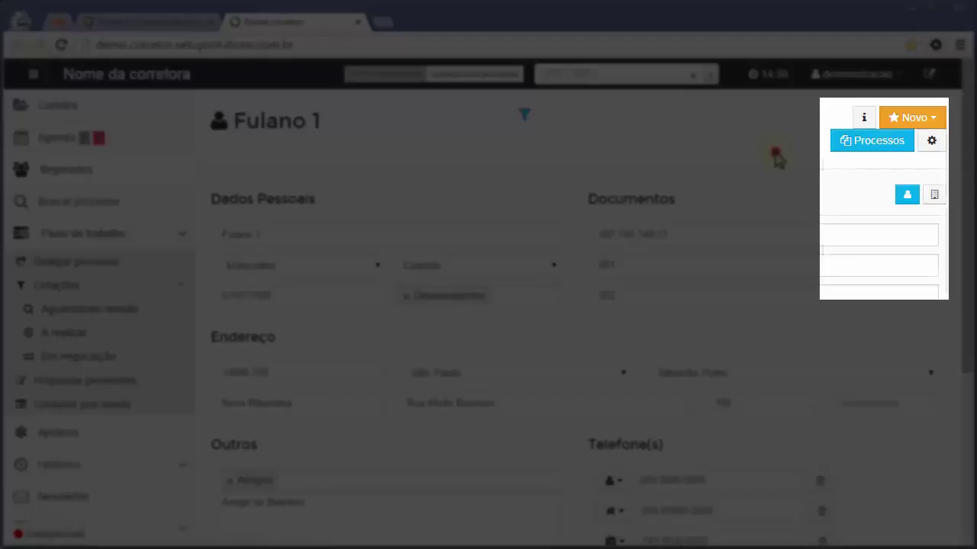
pyautogui.click(867, 150)
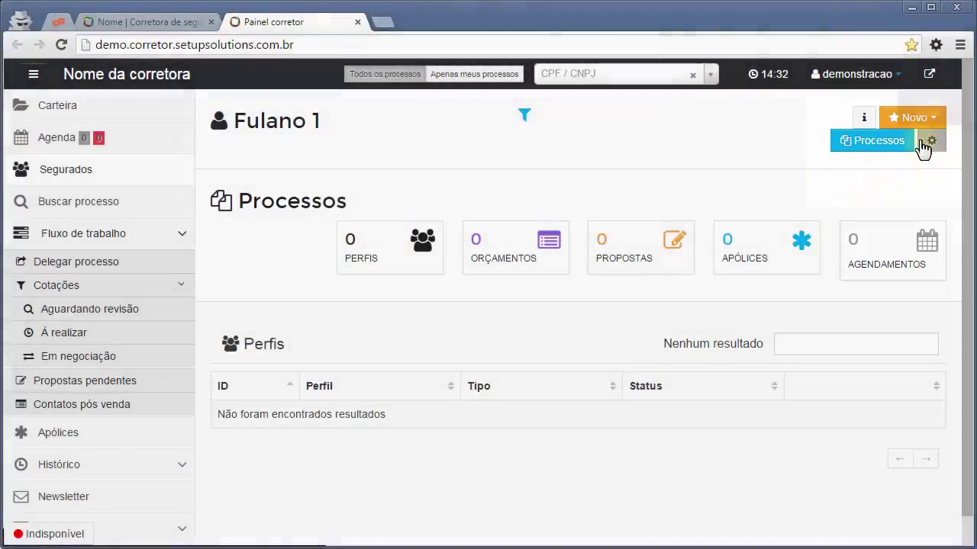
pyautogui.click(931, 142)
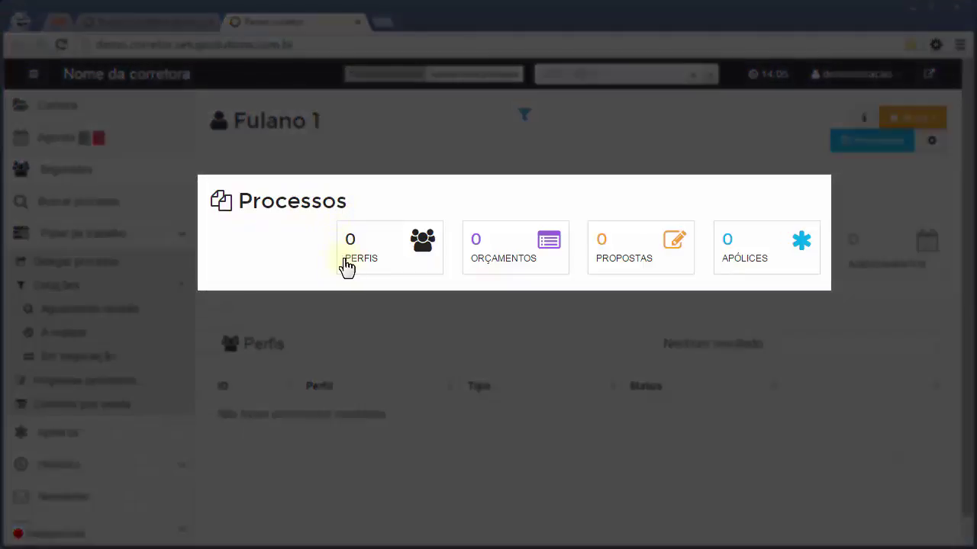
pyautogui.moveTo(345, 261); pyautogui.dragTo(386, 276)
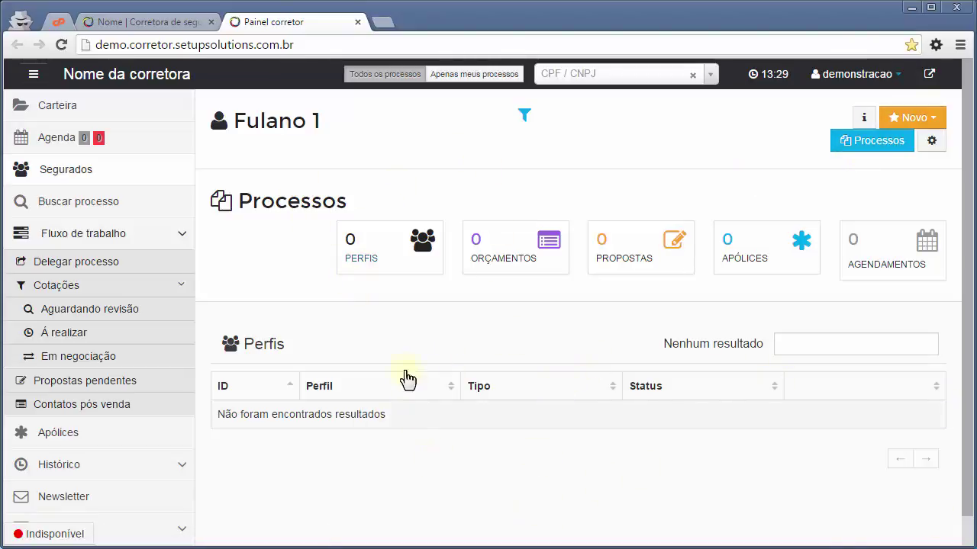
pyautogui.click(604, 321)
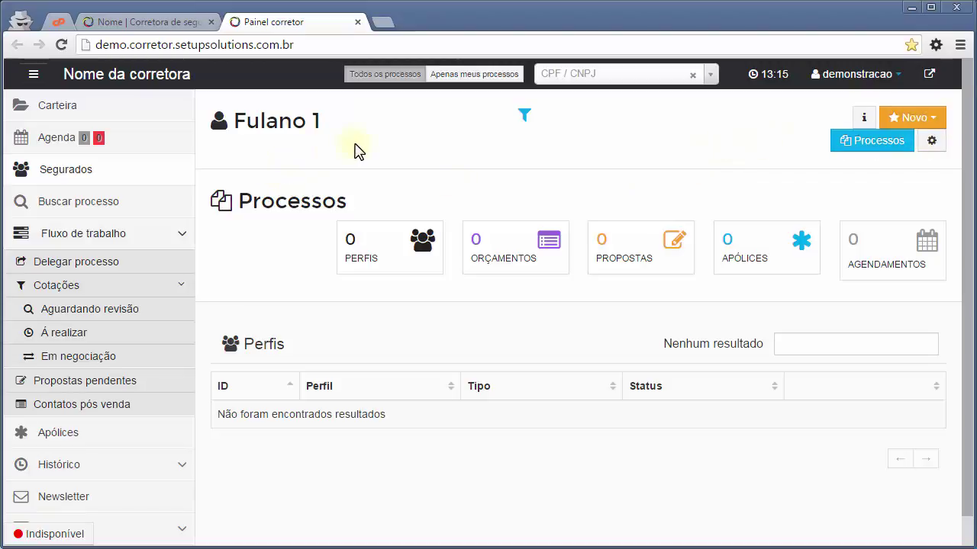
# Create Processo #1 via Novo > Automóvel and look over its gear options menu.
pyautogui.click(935, 126)
pyautogui.click(904, 147)
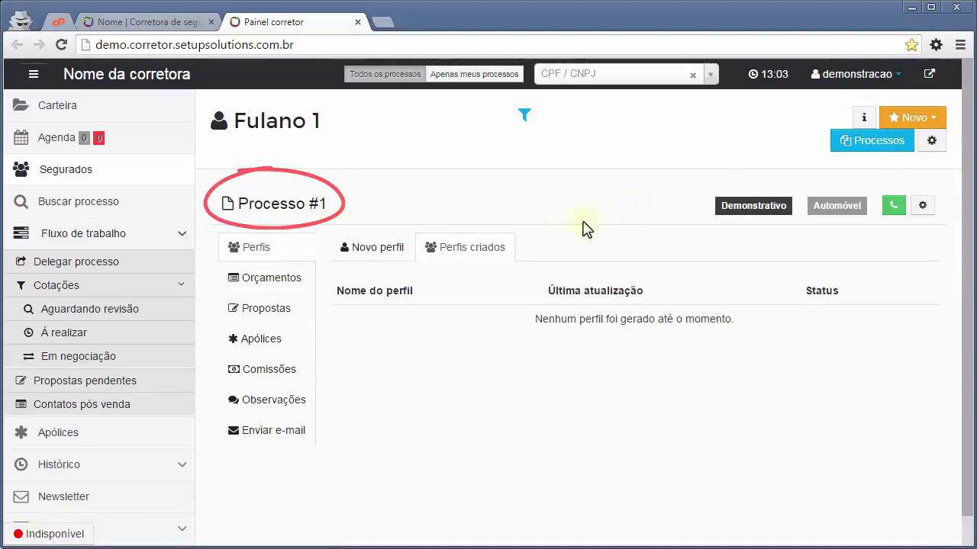
pyautogui.scroll(-1, 496, 241)
pyautogui.scroll(1, 312, 267)
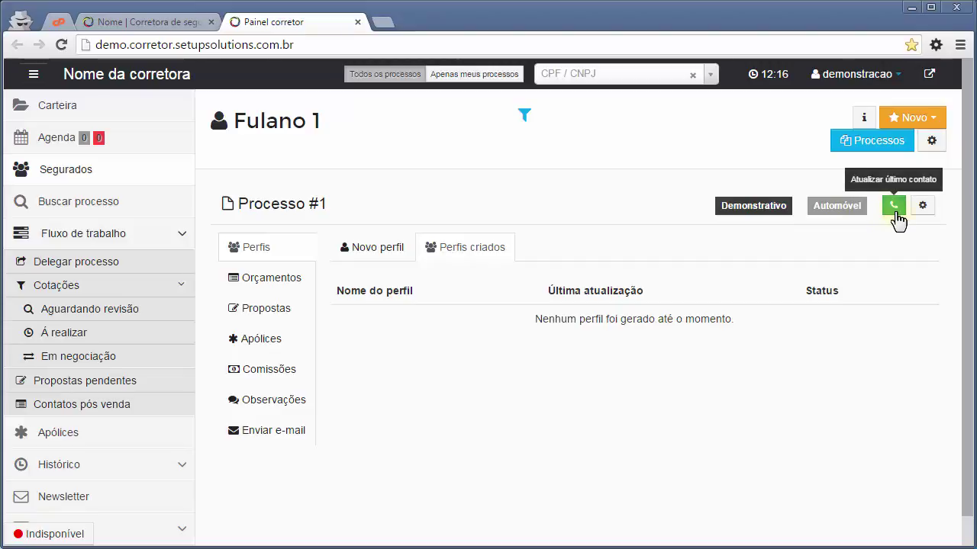
pyautogui.click(922, 216)
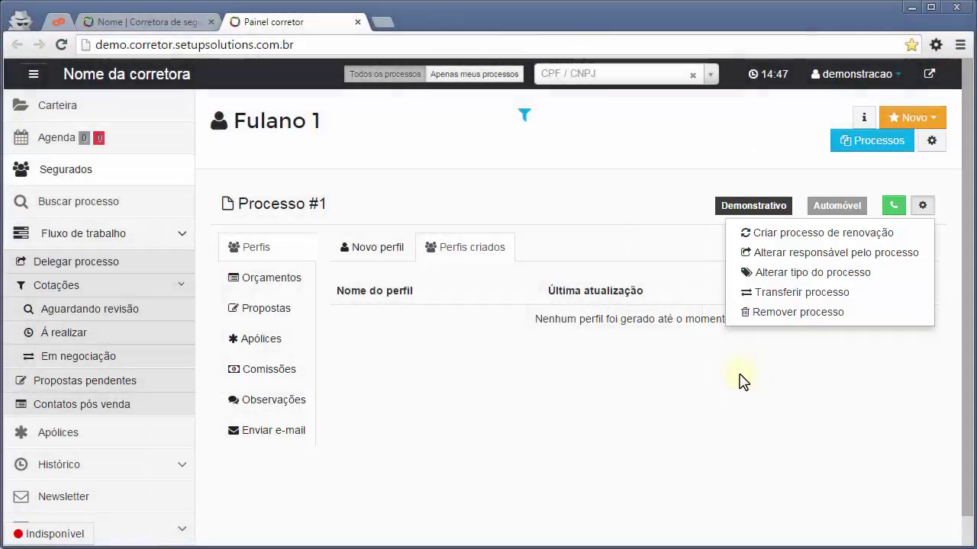
pyautogui.click(740, 374)
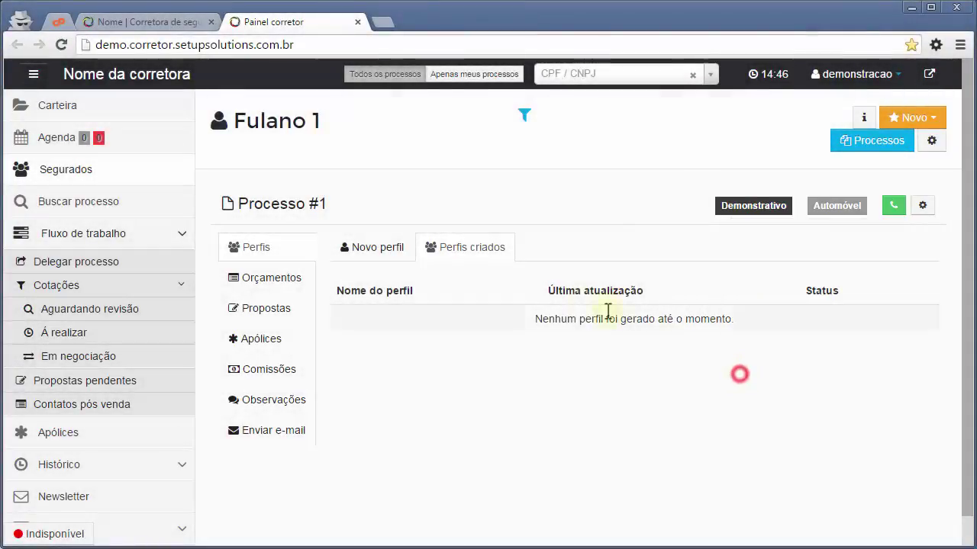
# Start a new profile as Seguro novo with origin Indicação de Amigo/Segurado.
pyautogui.click(376, 258)
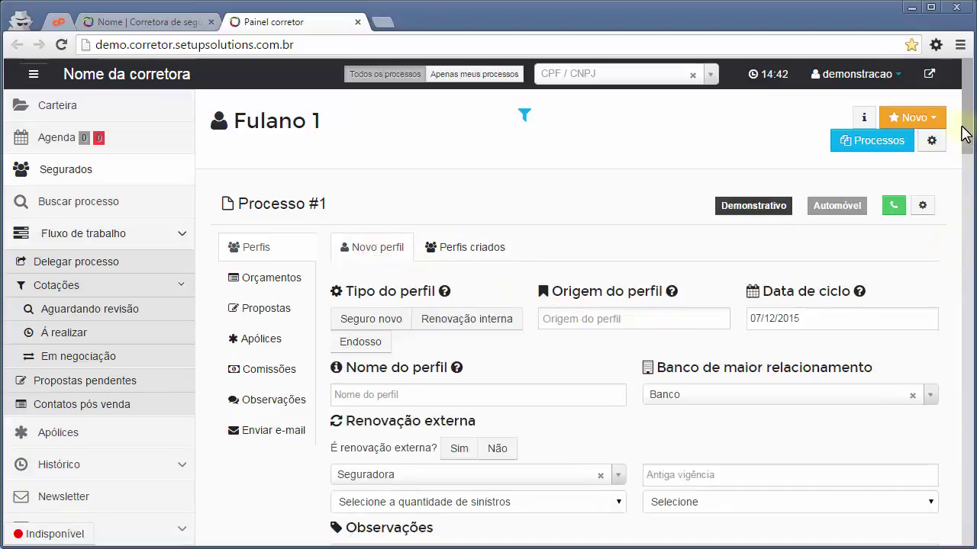
pyautogui.moveTo(967, 111); pyautogui.dragTo(972, 135)
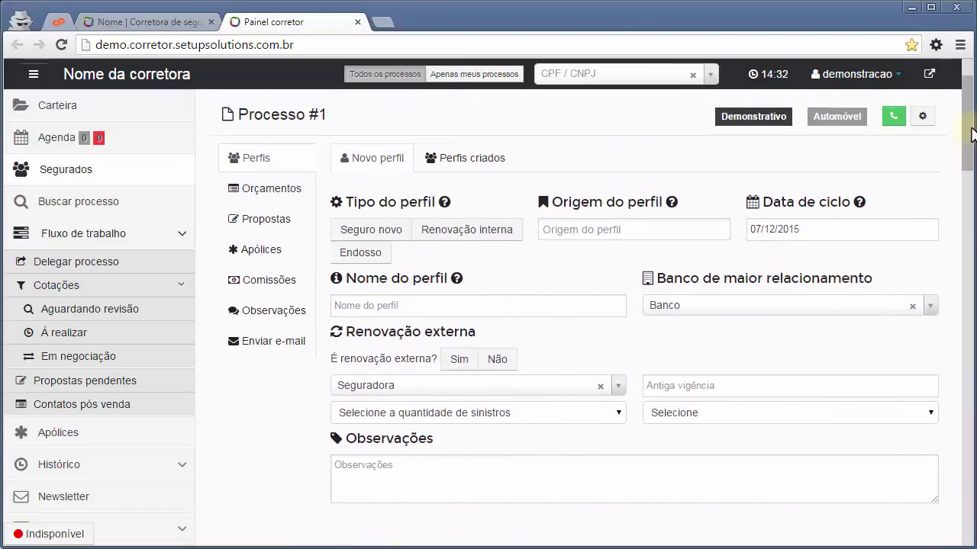
pyautogui.scroll(-1, 396, 216)
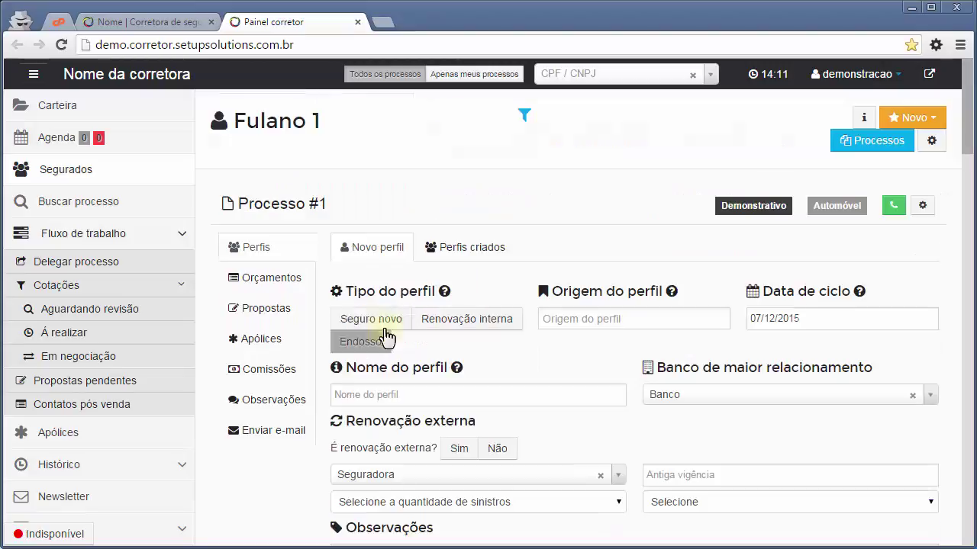
pyautogui.click(385, 335)
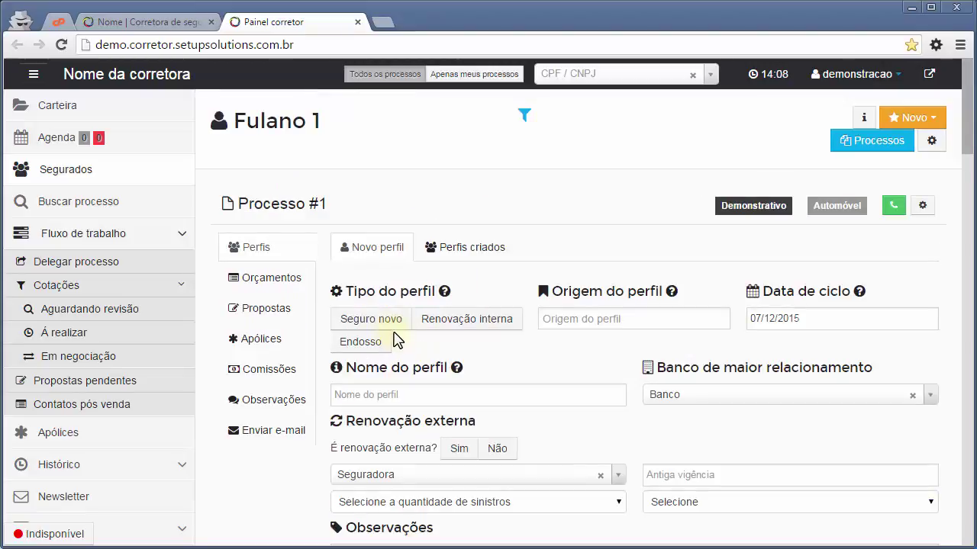
pyautogui.click(395, 332)
pyautogui.click(437, 328)
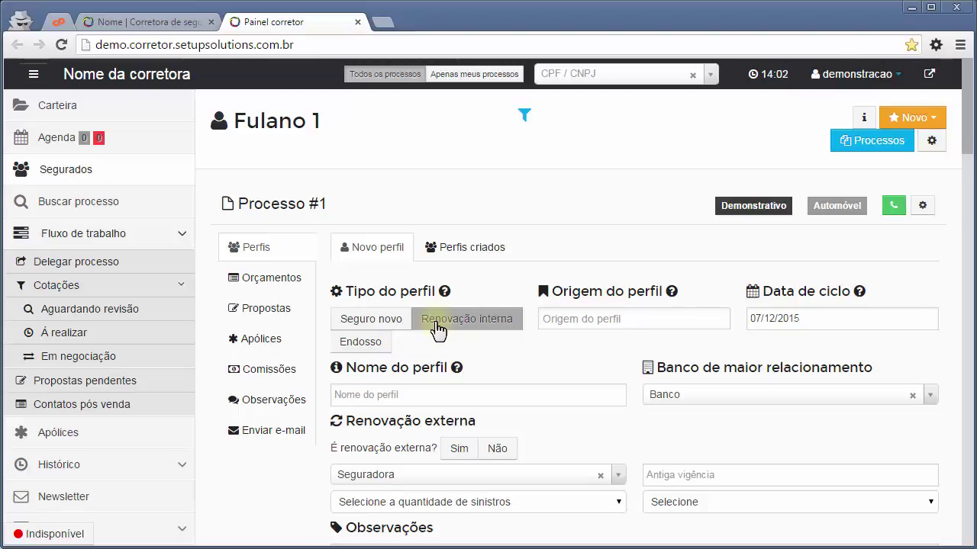
pyautogui.click(373, 348)
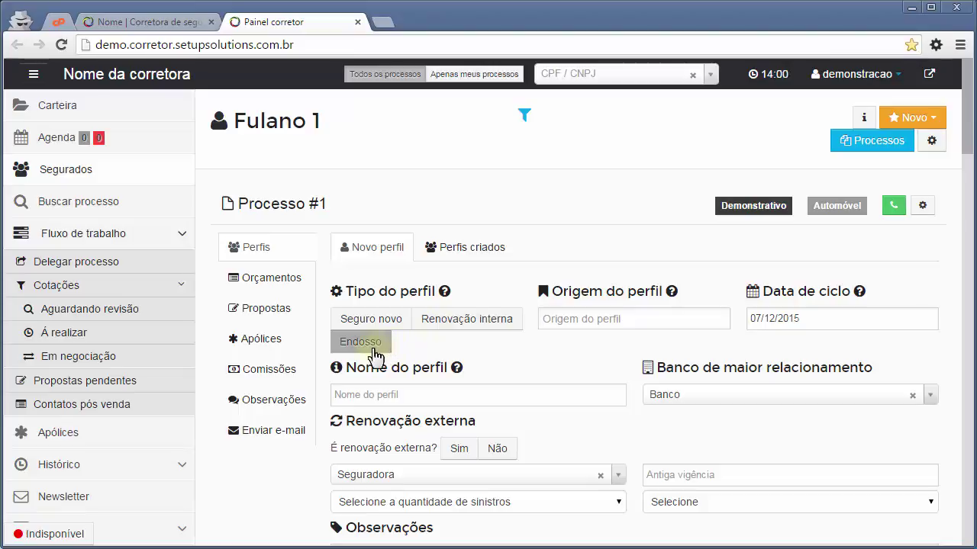
pyautogui.click(371, 320)
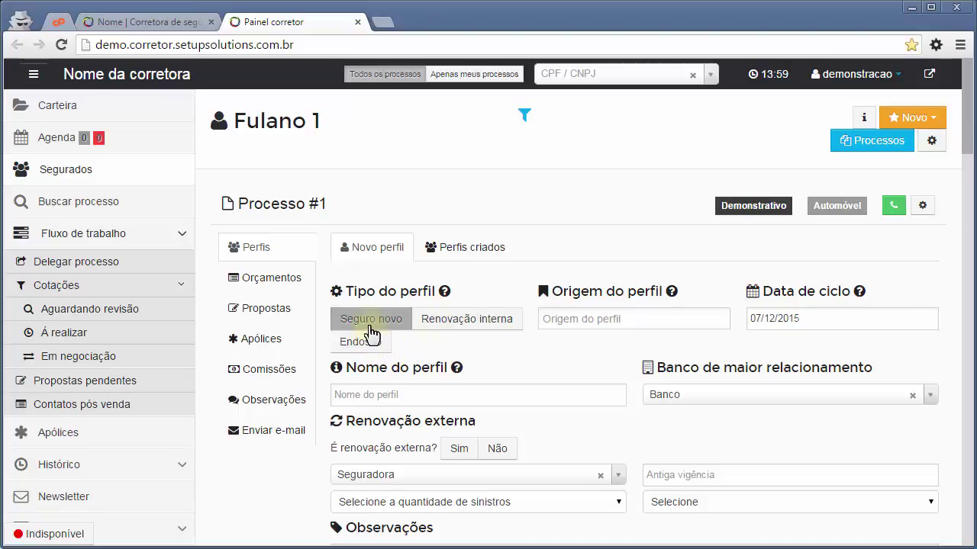
pyautogui.click(606, 321)
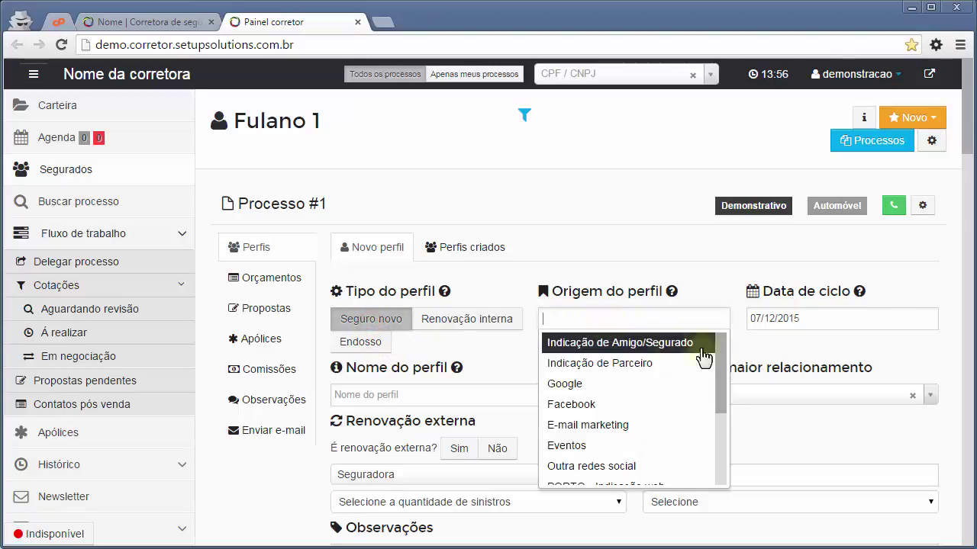
pyautogui.moveTo(721, 378)
pyautogui.mouseDown()
pyautogui.moveTo(722, 400)
pyautogui.moveTo(720, 373)
pyautogui.mouseUp()
pyautogui.moveTo(717, 409); pyautogui.dragTo(711, 364)
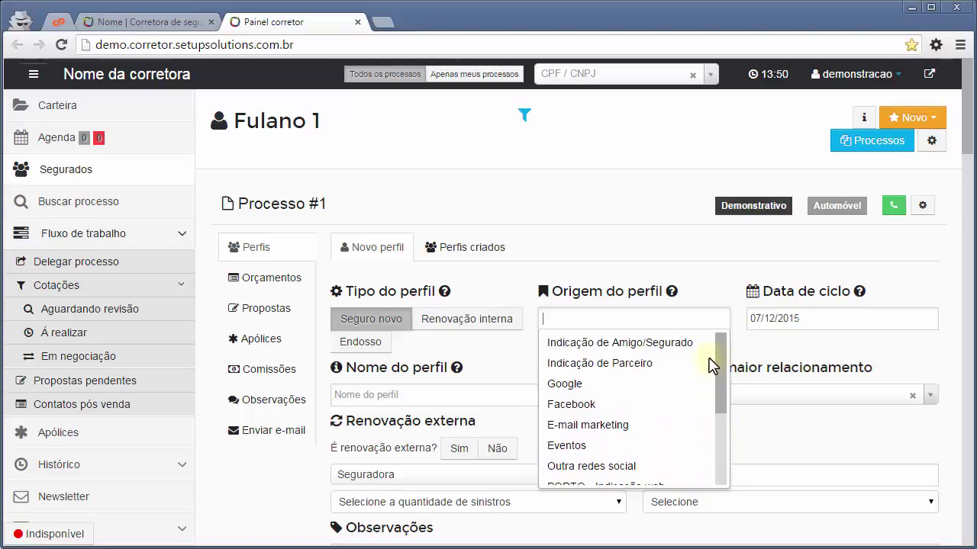
pyautogui.click(582, 353)
pyautogui.scroll(-1, 746, 322)
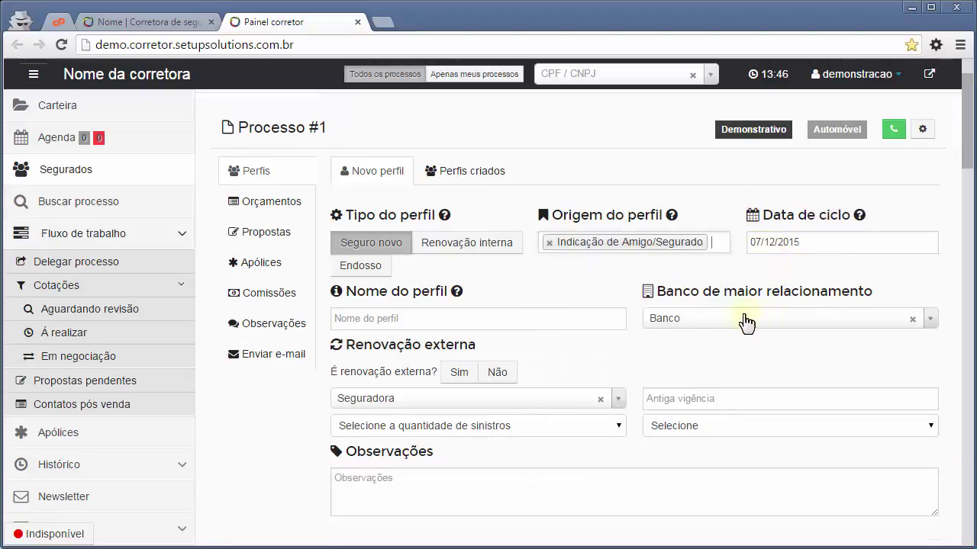
pyautogui.moveTo(812, 243); pyautogui.dragTo(749, 243)
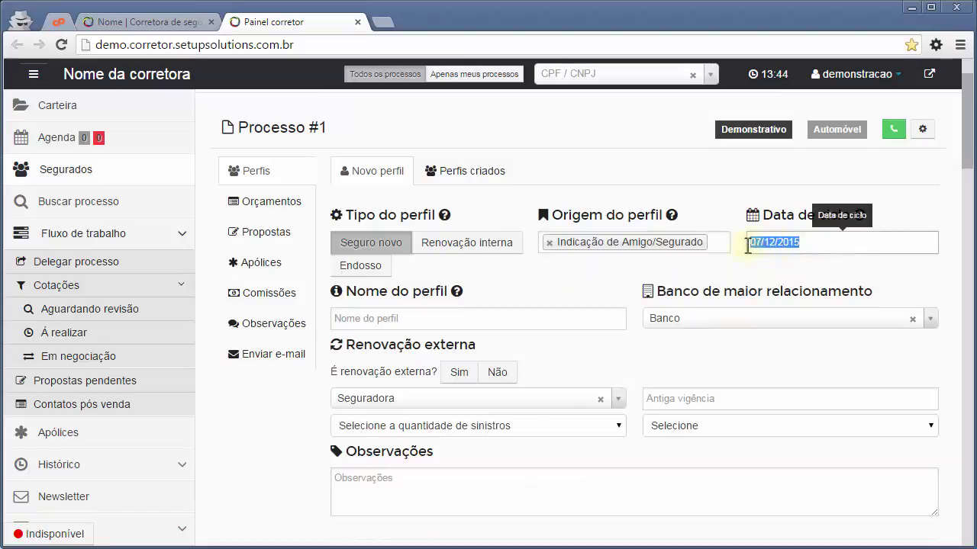
pyautogui.click(750, 268)
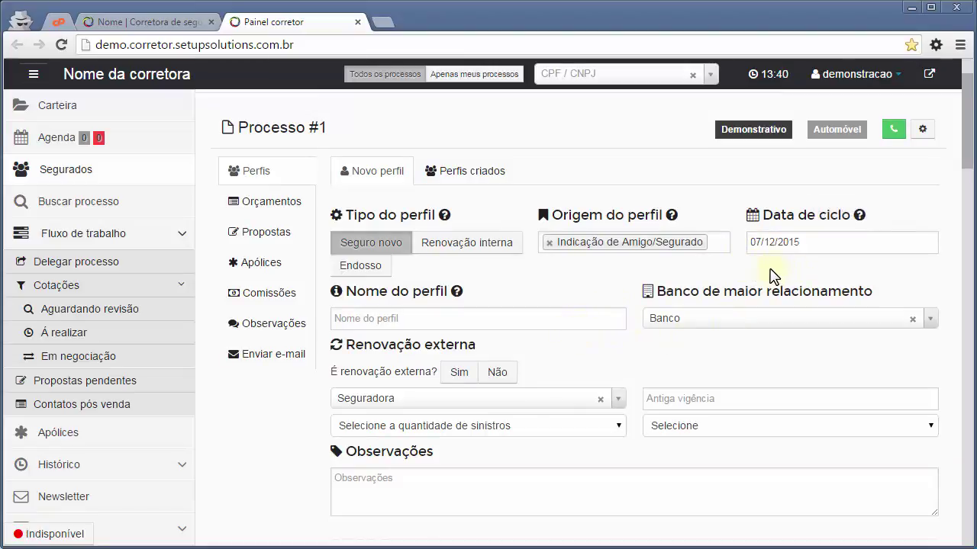
# Name the profile Carro Astra 2010 with main bank 001 - BANCO DO BRASIL S.A.
pyautogui.click(377, 319)
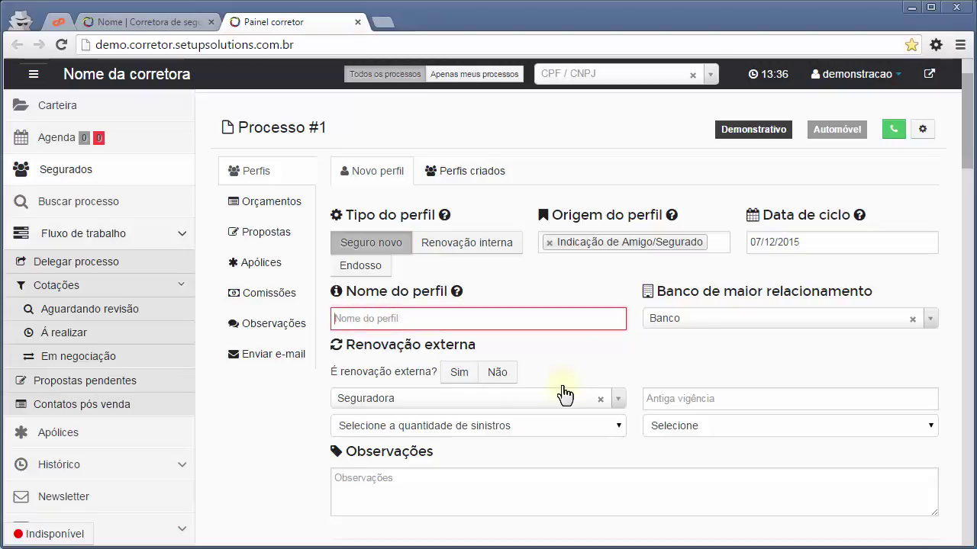
pyautogui.write('Carro Astra 2010')
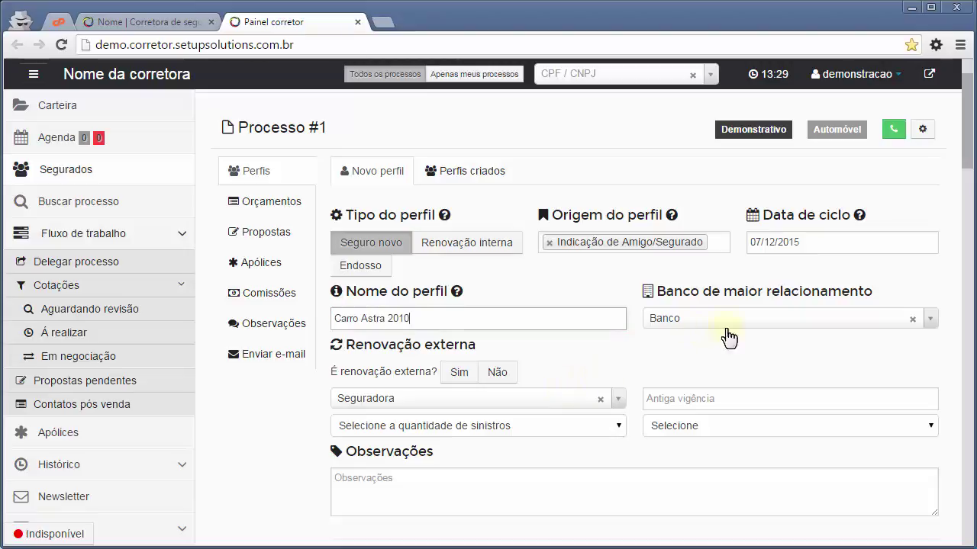
pyautogui.click(789, 327)
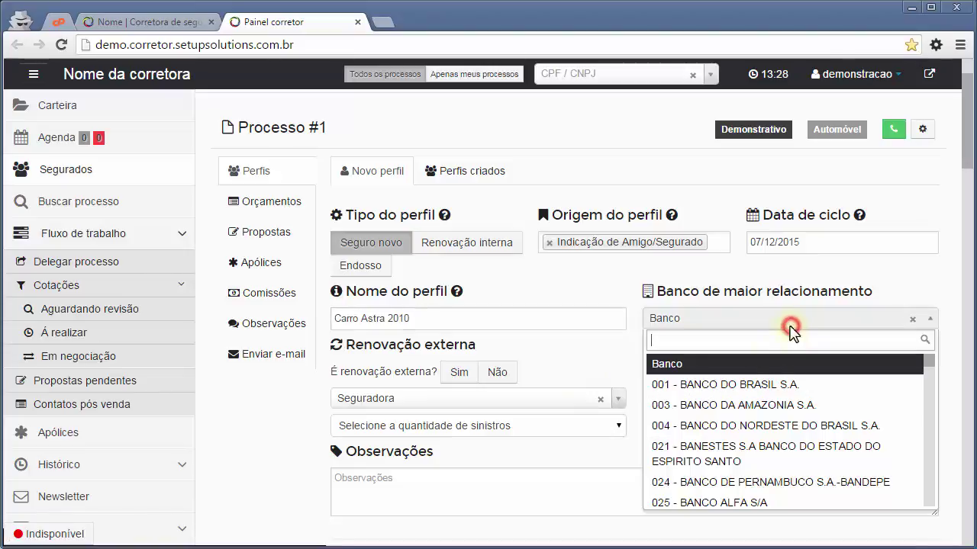
pyautogui.click(737, 389)
pyautogui.scroll(-1, 584, 374)
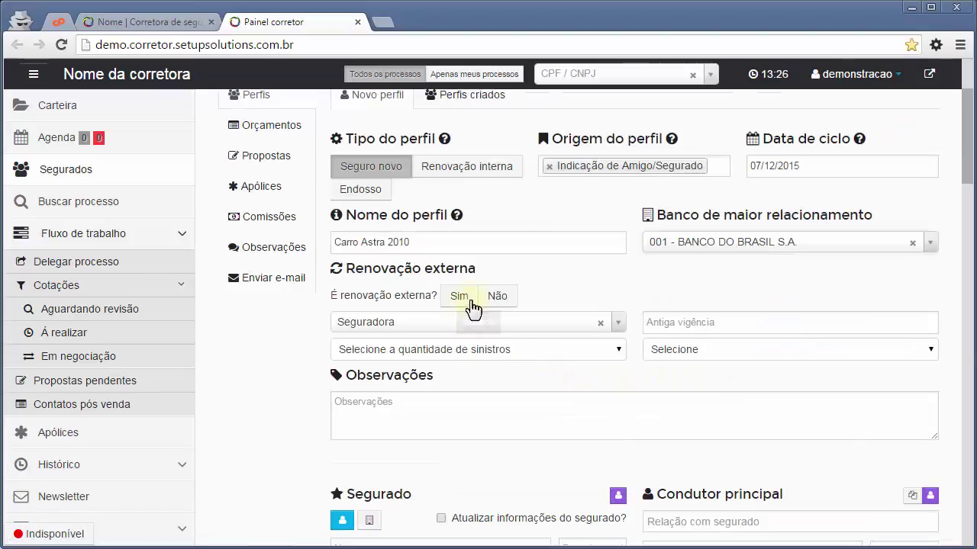
# Mark it an external renewal from AGF VIDA E PREVIDÊNCIA PRIVADA and enter the term date.
pyautogui.click(494, 299)
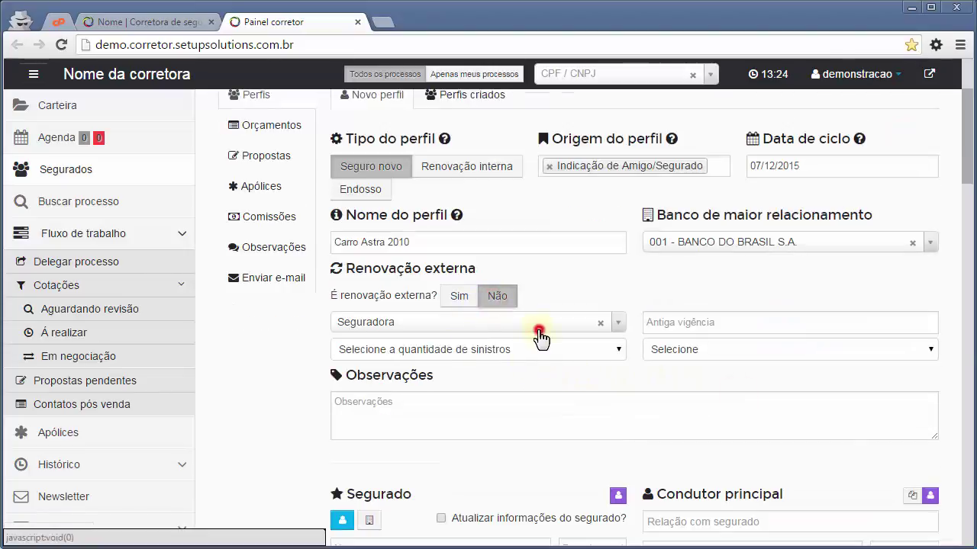
pyautogui.click(537, 327)
pyautogui.click(456, 297)
pyautogui.click(458, 296)
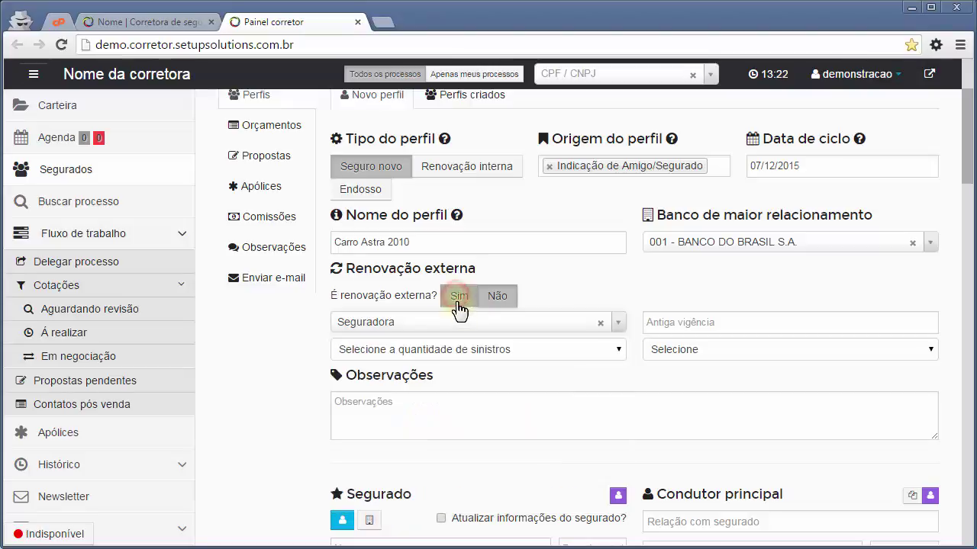
pyautogui.click(402, 322)
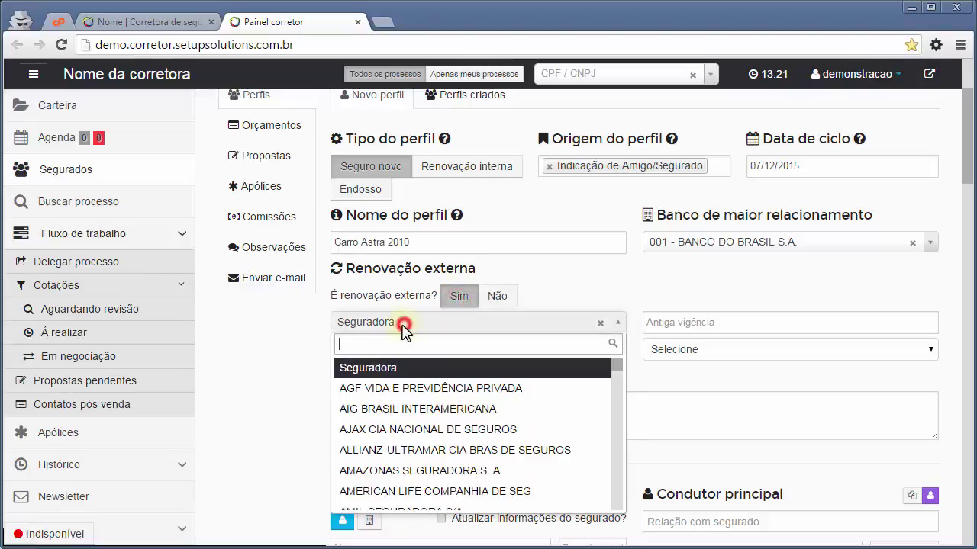
pyautogui.click(396, 392)
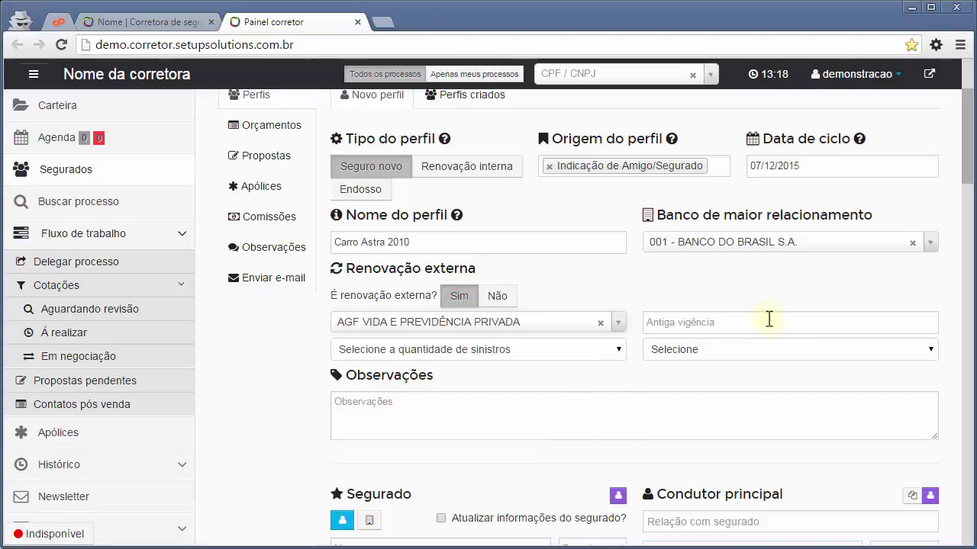
pyautogui.click(824, 317)
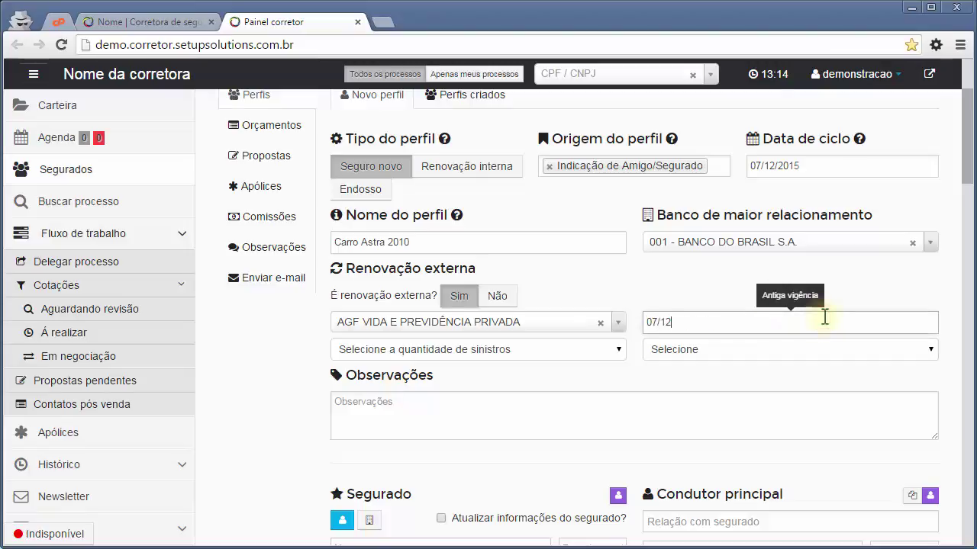
# Record no claims and bonus class 5, then begin the observations.
pyautogui.click(462, 350)
pyautogui.click(394, 381)
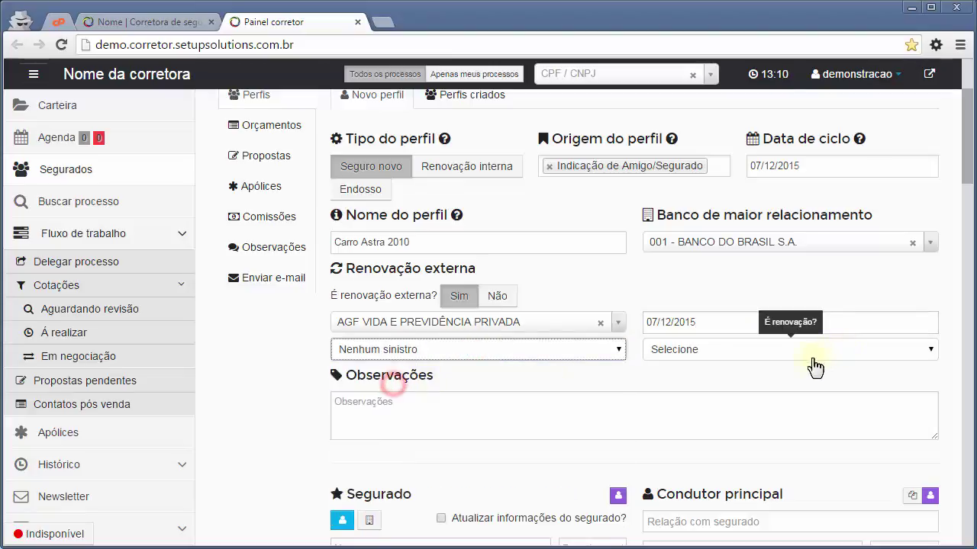
pyautogui.click(802, 350)
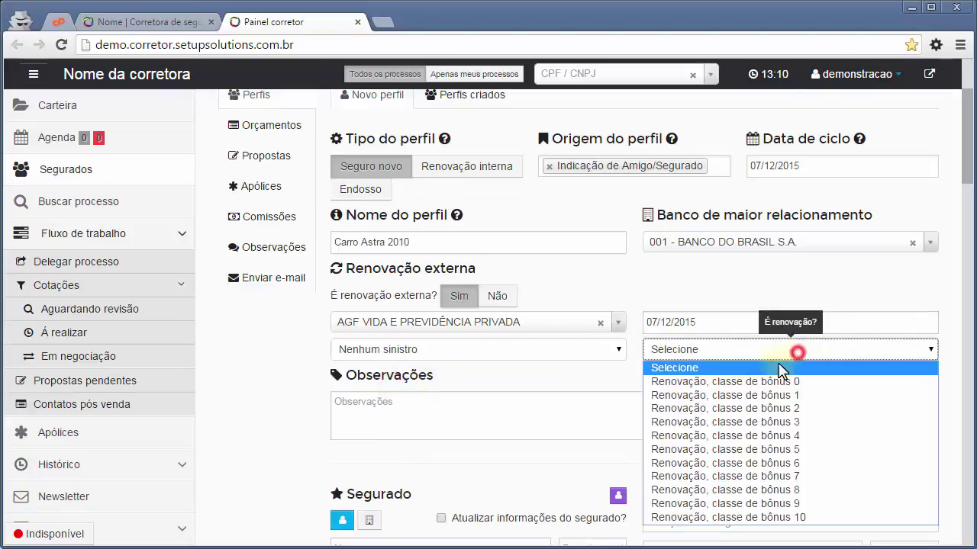
pyautogui.click(773, 450)
pyautogui.click(388, 422)
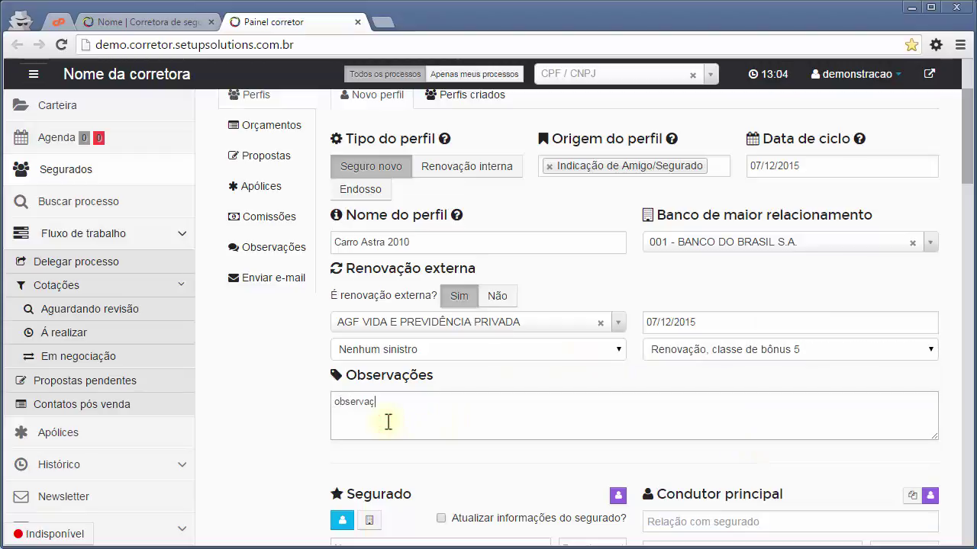
pyautogui.scroll(-4, 388, 422)
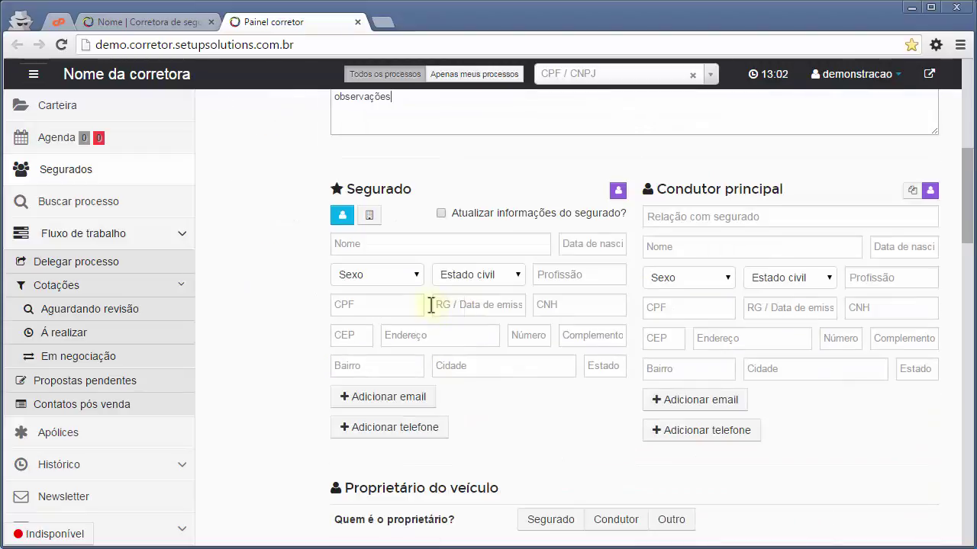
# Fill the Segurado section from the client's record and confirm the copy.
pyautogui.moveTo(965, 187); pyautogui.dragTo(964, 197)
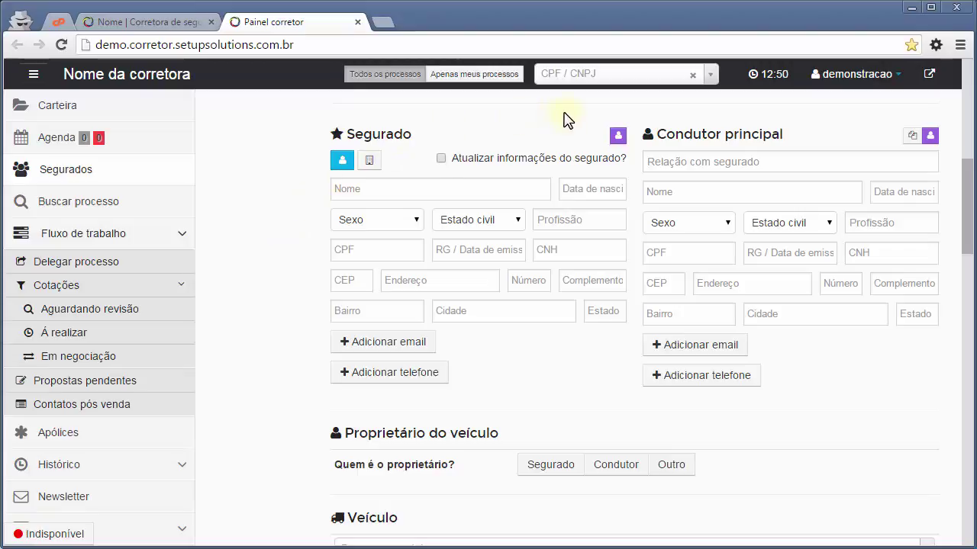
pyautogui.click(618, 138)
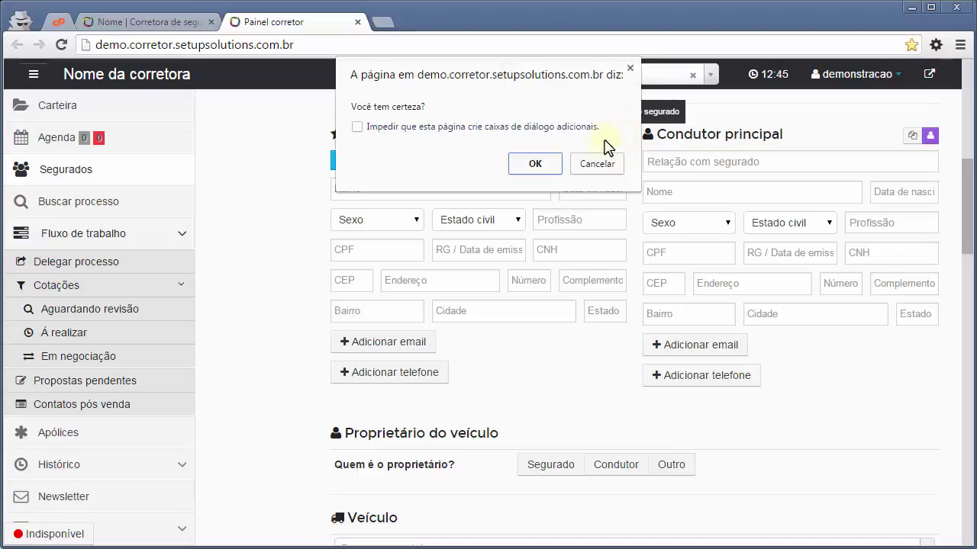
pyautogui.click(535, 163)
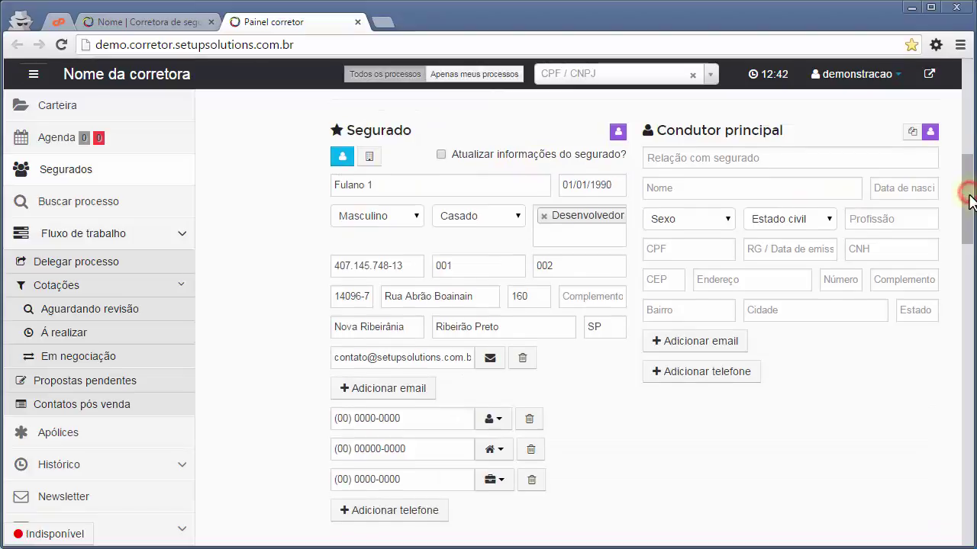
pyautogui.moveTo(970, 200); pyautogui.dragTo(970, 204)
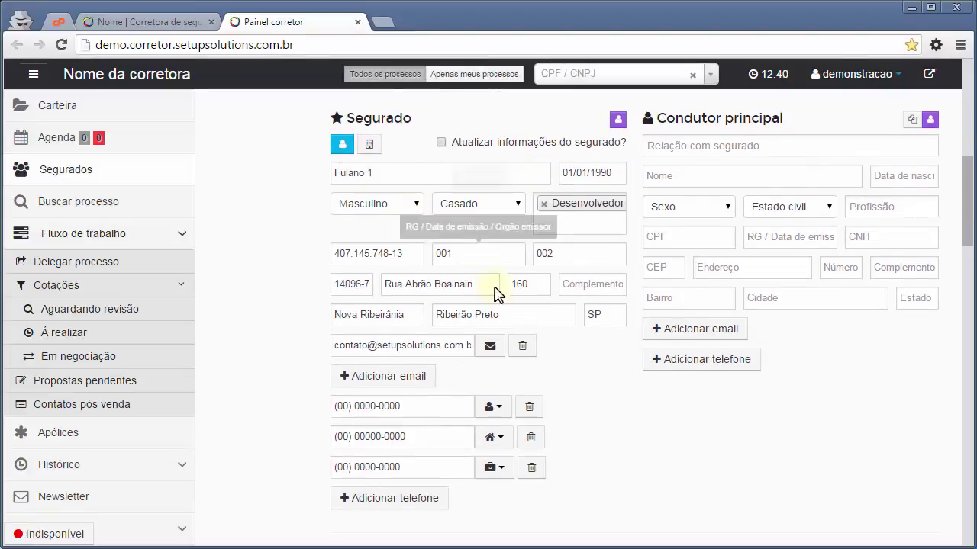
pyautogui.click(580, 401)
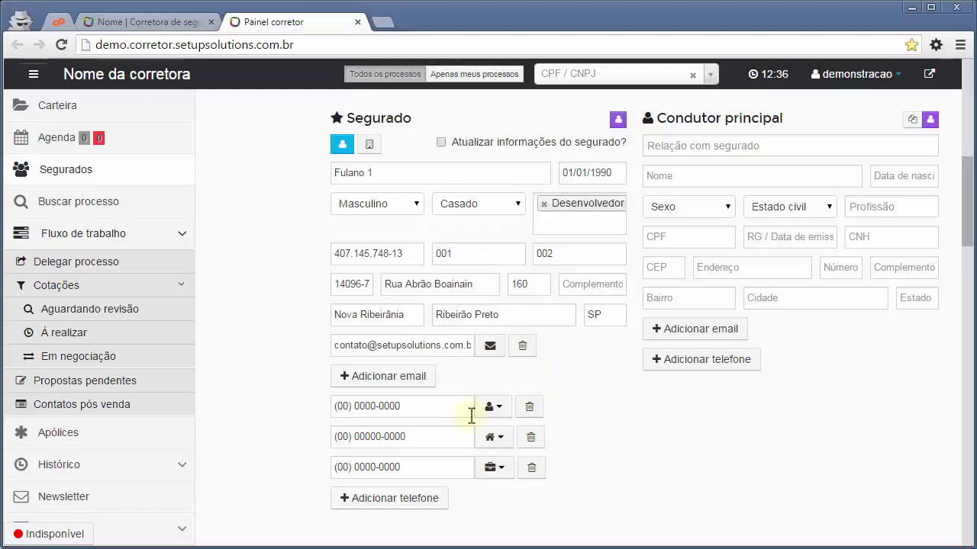
pyautogui.click(584, 355)
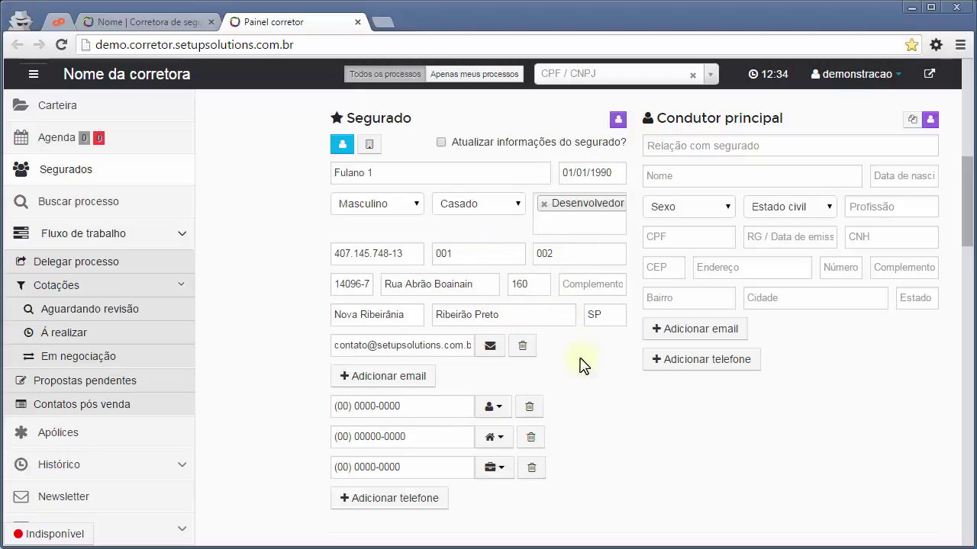
pyautogui.click(422, 406)
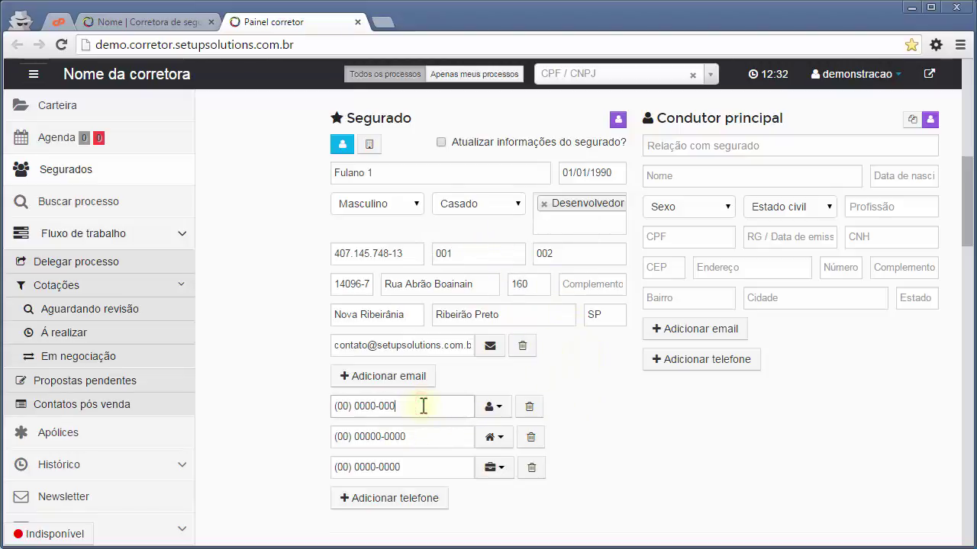
pyautogui.click(493, 406)
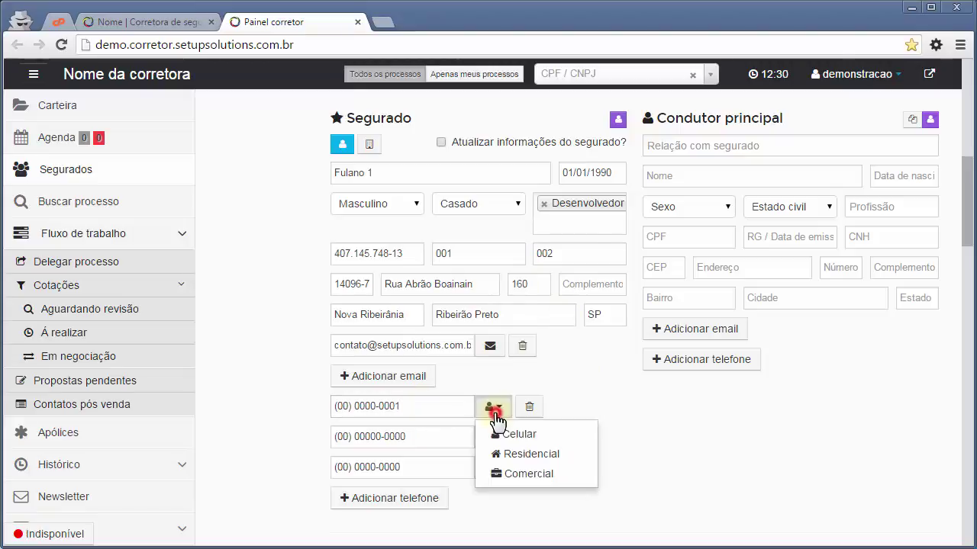
pyautogui.click(514, 430)
pyautogui.click(421, 407)
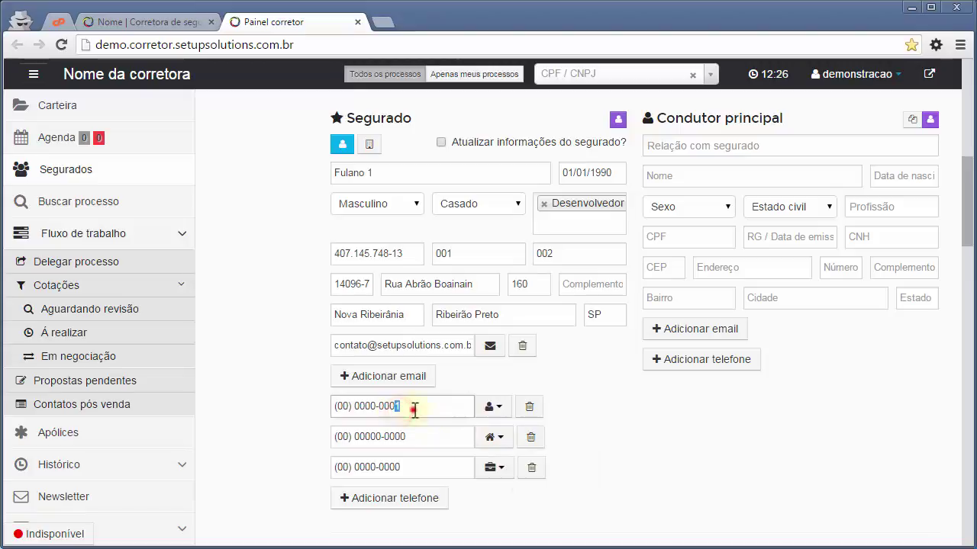
pyautogui.write('1')
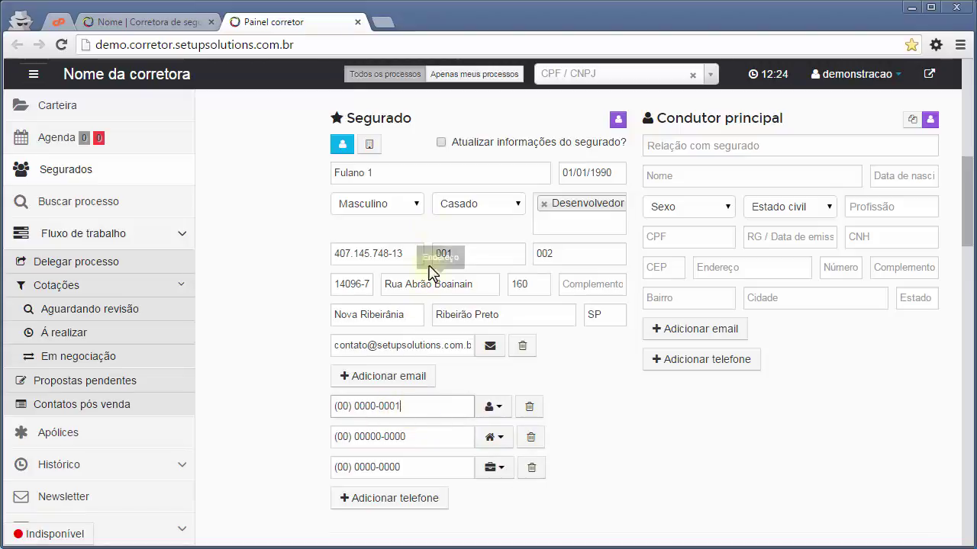
pyautogui.click(441, 143)
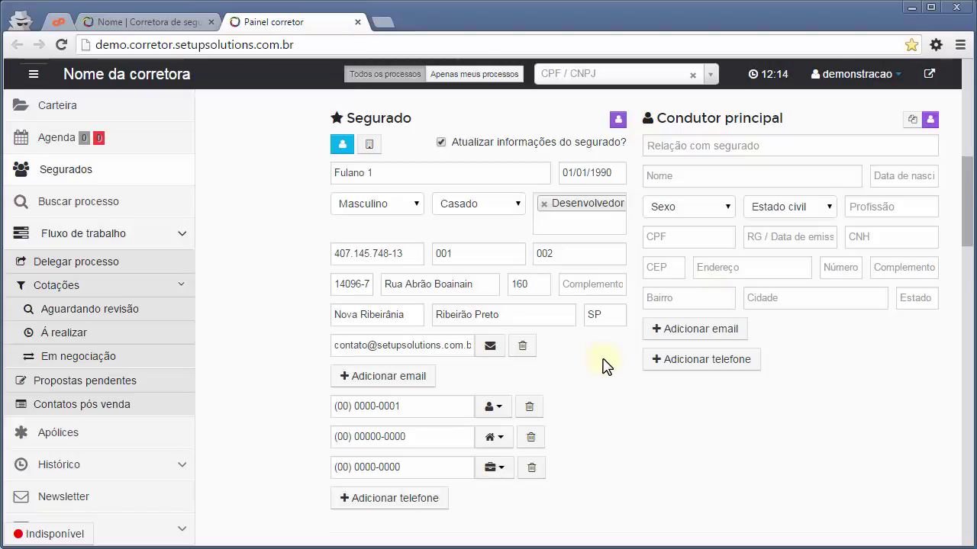
pyautogui.moveTo(974, 196)
pyautogui.mouseDown()
pyautogui.moveTo(970, 150)
pyautogui.moveTo(971, 200)
pyautogui.mouseUp()
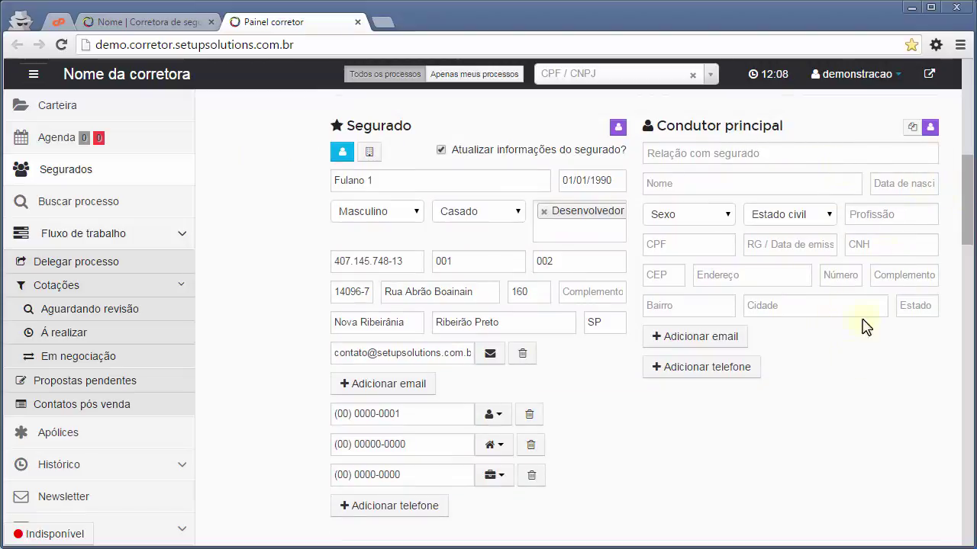
pyautogui.scroll(1, 928, 150)
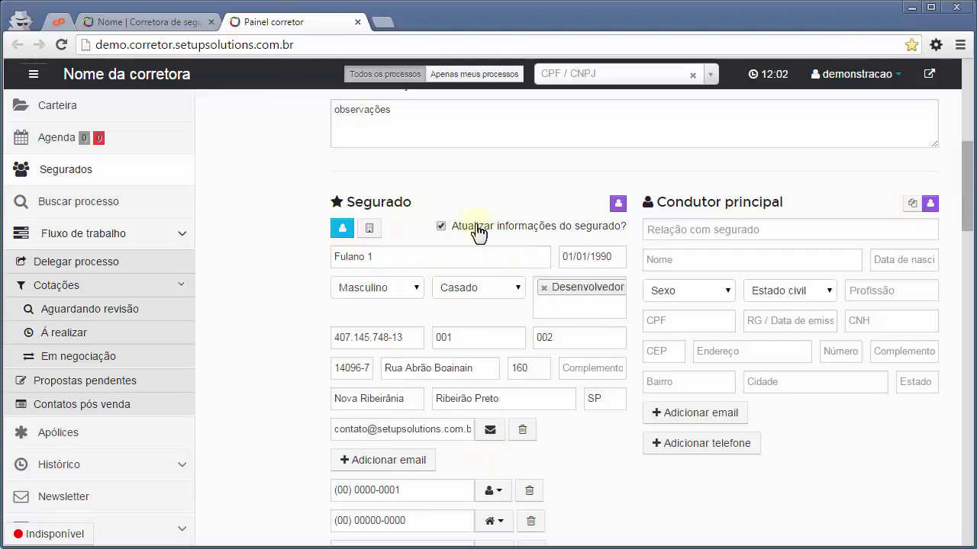
# Copy the insured's details into the Condutor principal block and confirm.
pyautogui.click(931, 206)
pyautogui.click(534, 162)
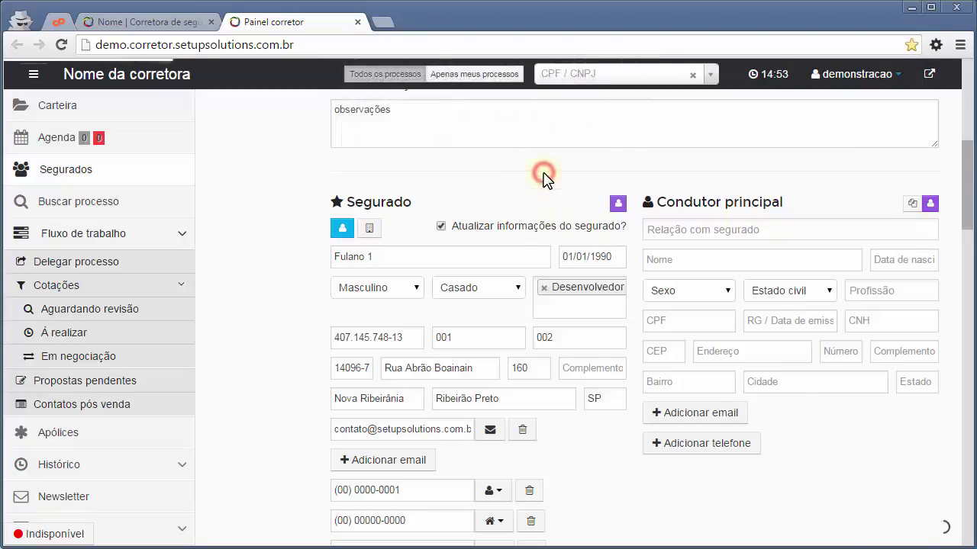
pyautogui.scroll(-1, 622, 280)
pyautogui.click(709, 416)
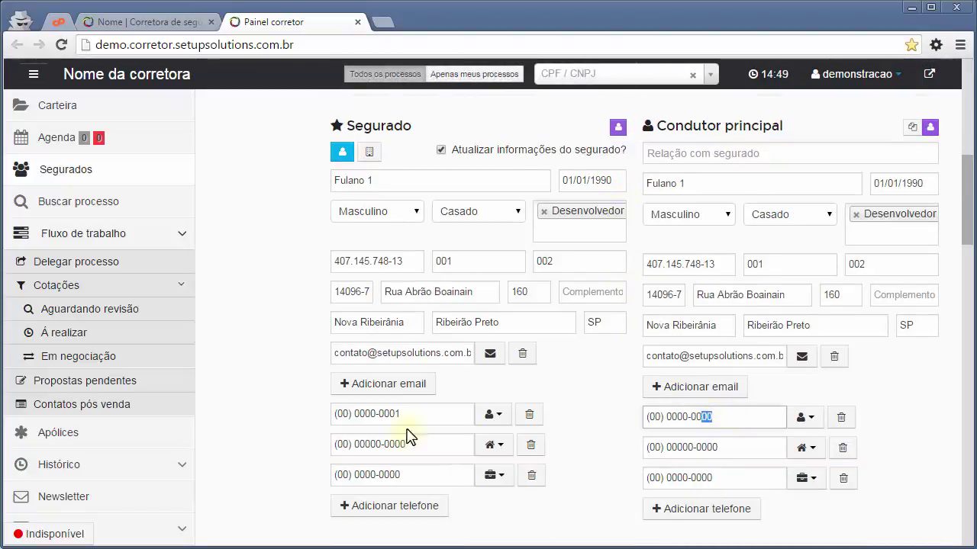
pyautogui.moveTo(404, 414); pyautogui.dragTo(389, 415)
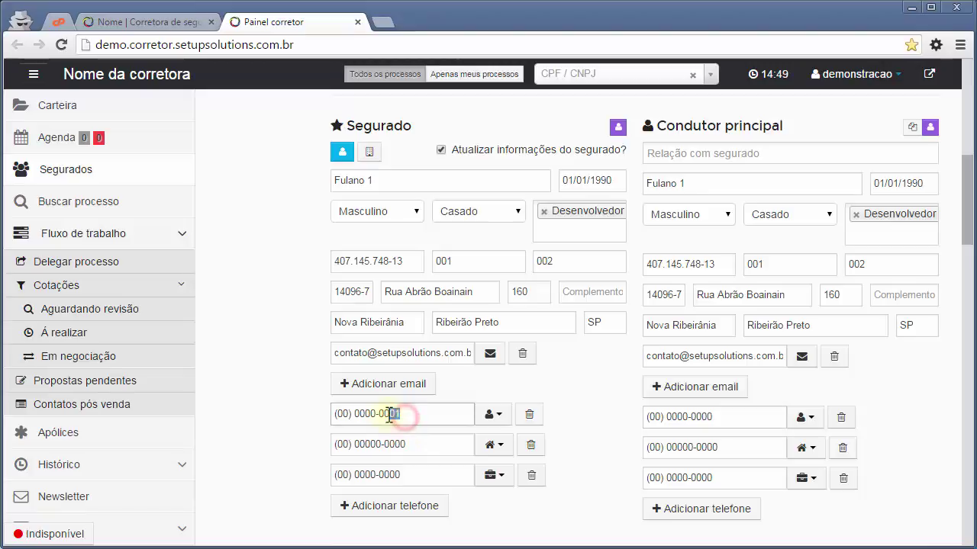
pyautogui.click(576, 382)
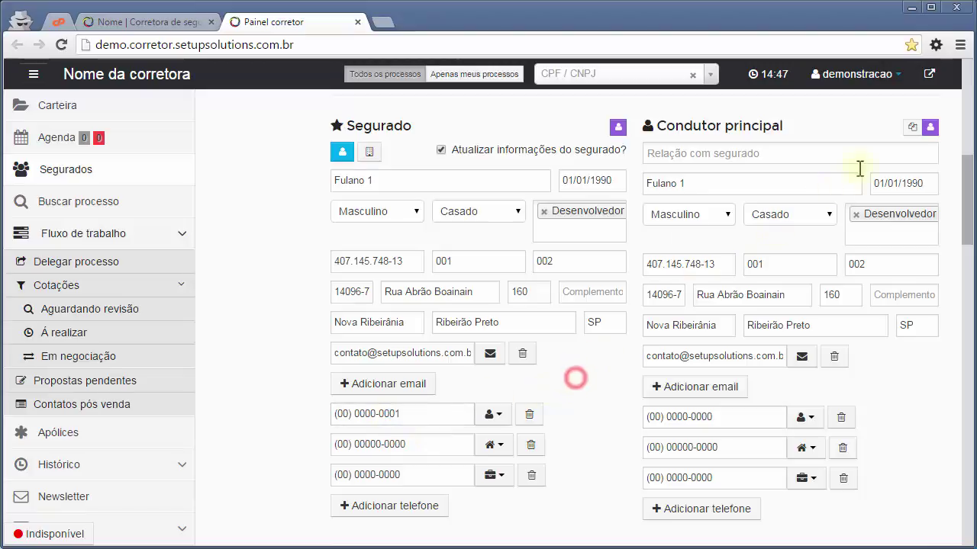
pyautogui.click(913, 128)
pyautogui.click(533, 164)
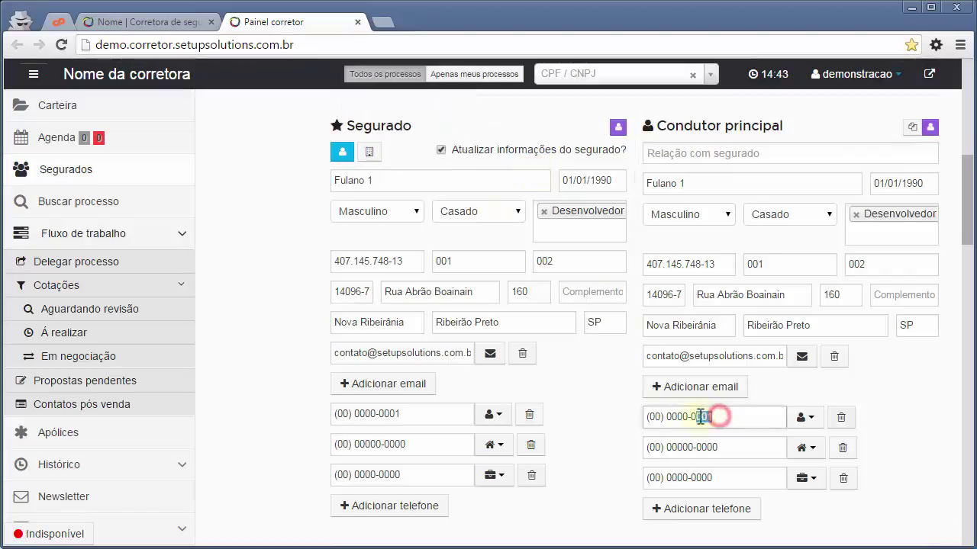
pyautogui.moveTo(717, 416); pyautogui.dragTo(696, 417)
pyautogui.moveTo(408, 415); pyautogui.dragTo(390, 414)
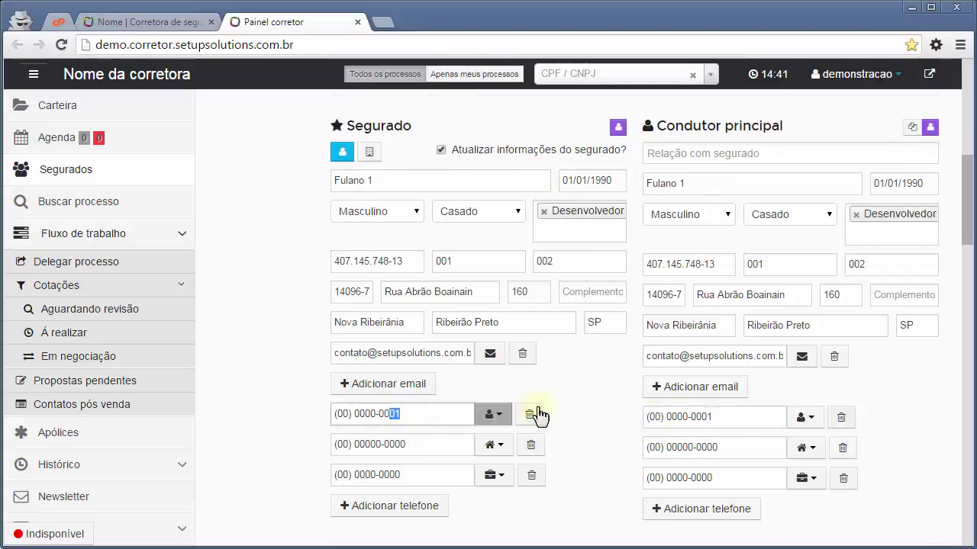
pyautogui.click(586, 385)
pyautogui.scroll(-1, 595, 384)
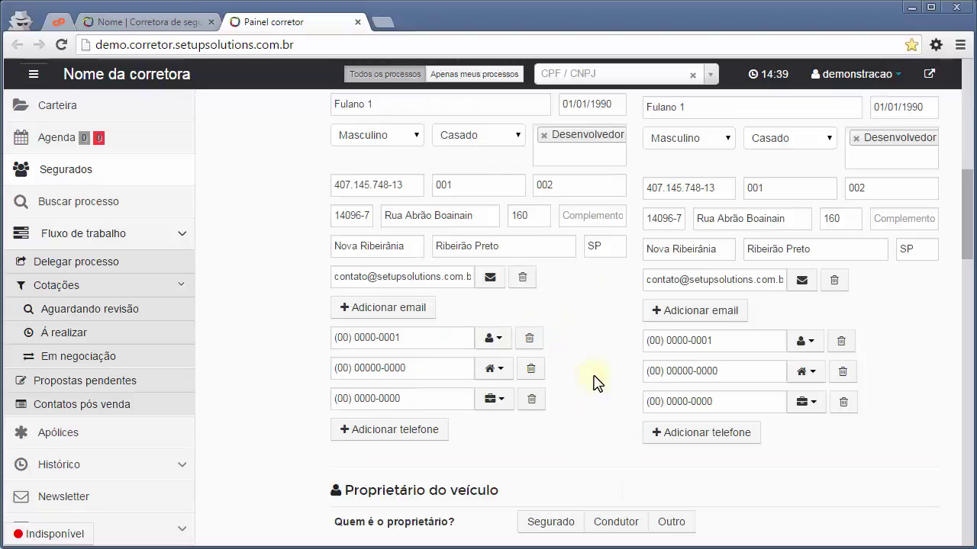
pyautogui.scroll(-1, 594, 375)
pyautogui.scroll(2, 657, 244)
pyautogui.scroll(1, 665, 298)
pyautogui.scroll(-1, 648, 300)
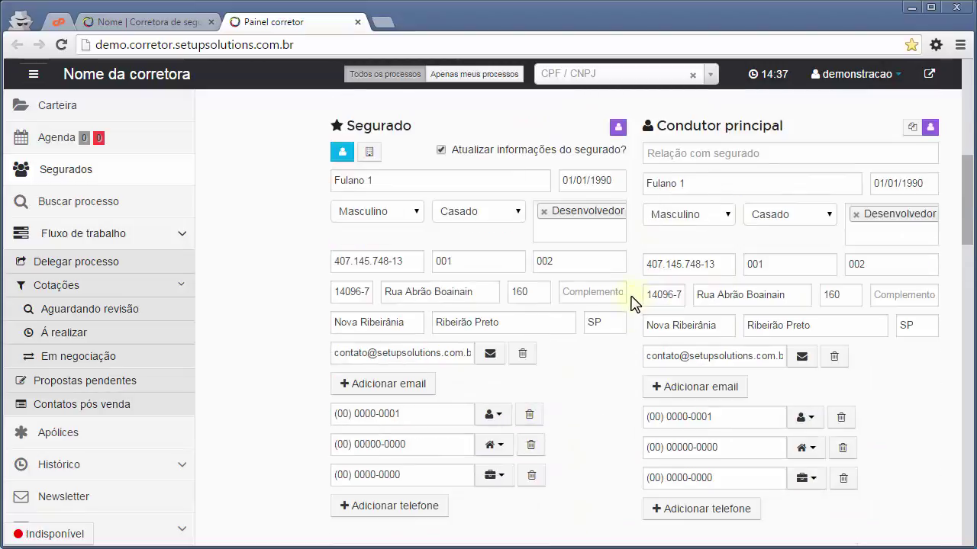
# Set the driver's Relação com segurado to Mesmo.
pyautogui.click(689, 155)
pyautogui.click(677, 176)
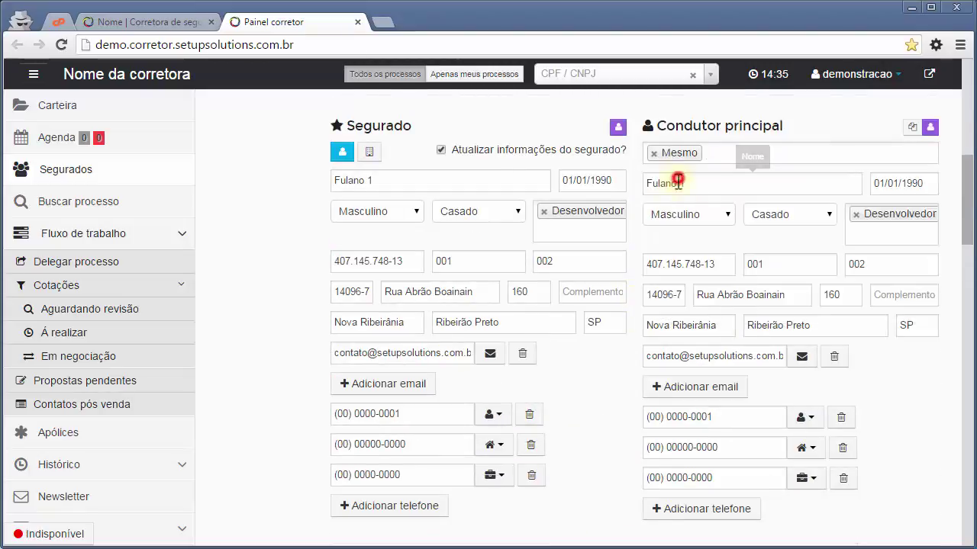
pyautogui.click(601, 418)
pyautogui.scroll(-4, 641, 343)
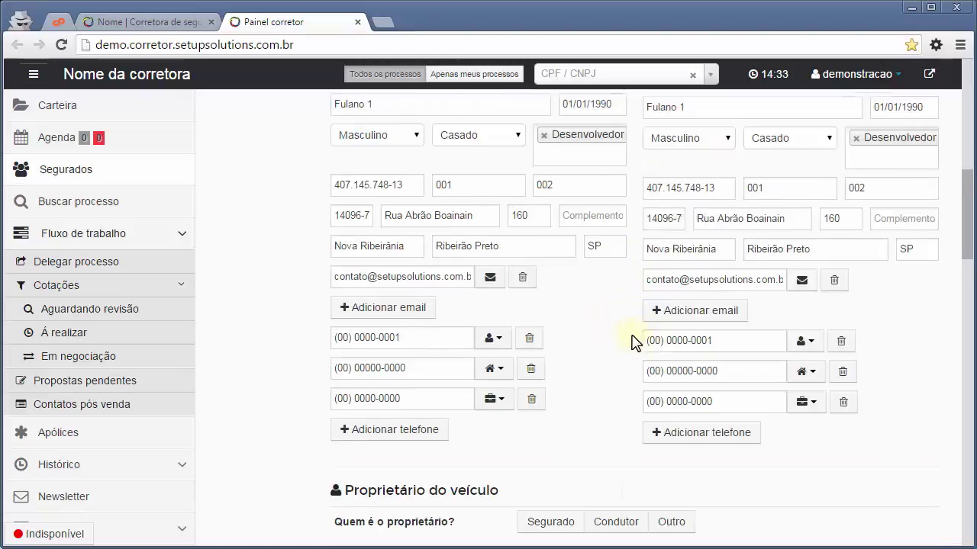
pyautogui.scroll(-2, 526, 282)
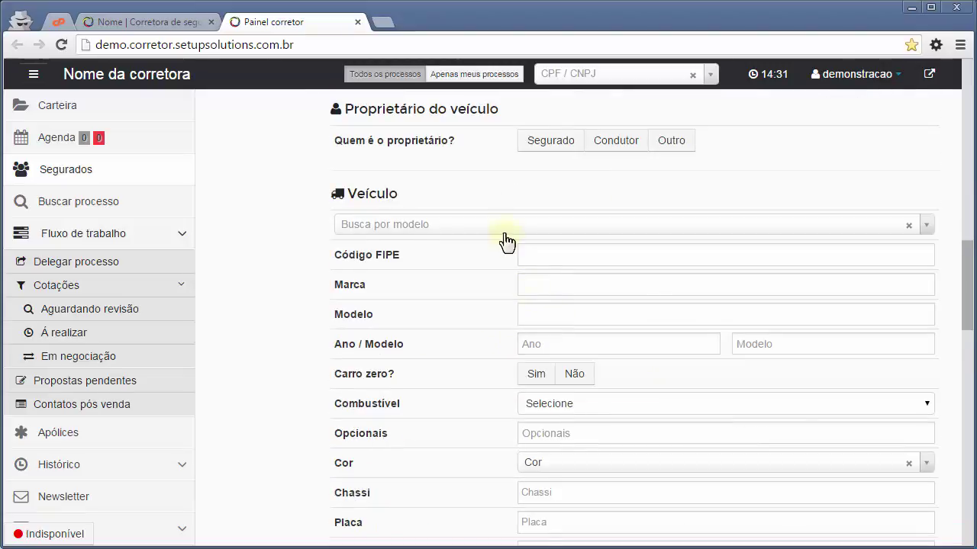
# Make the insured the vehicle owner and select the Astra Advantage 2.0 5p 2007-2011 model.
pyautogui.scroll(1, 534, 267)
pyautogui.click(550, 223)
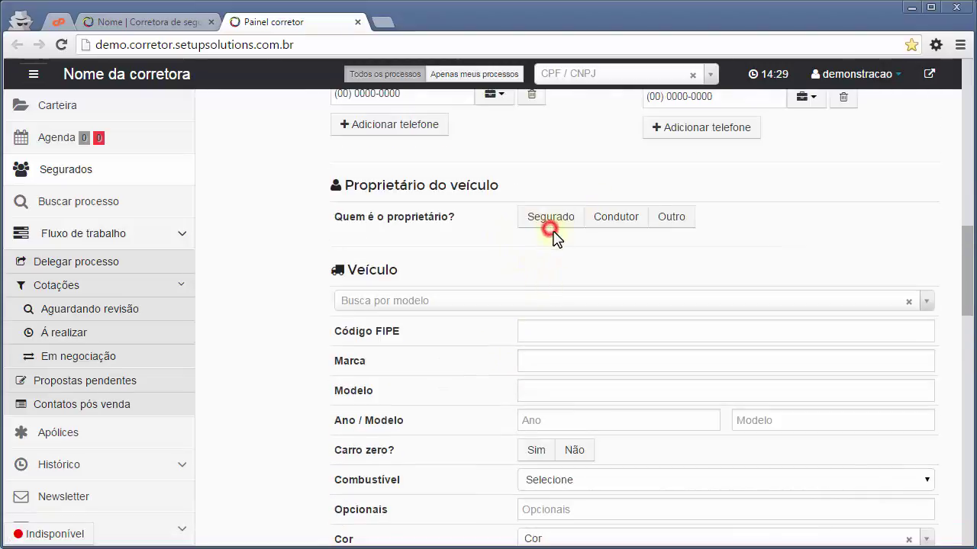
pyautogui.click(465, 306)
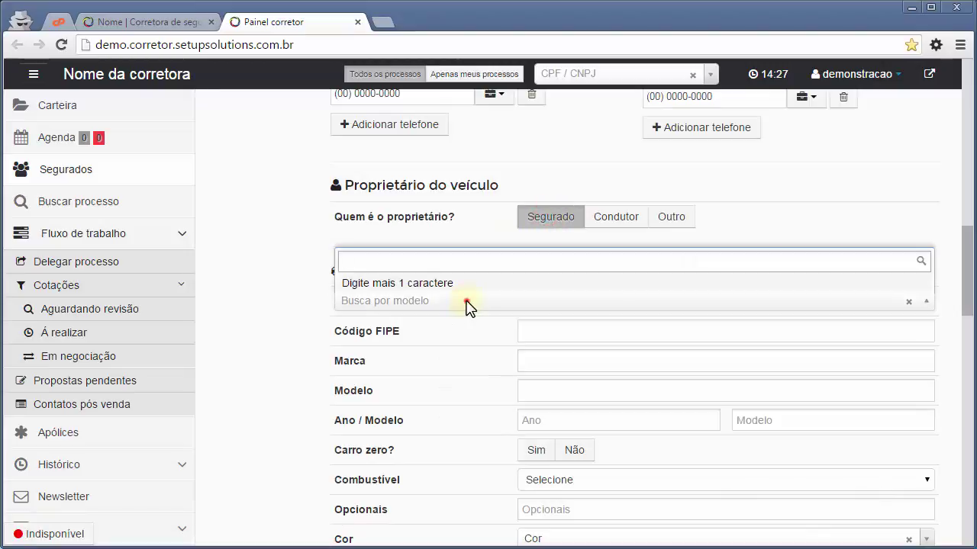
pyautogui.click(466, 305)
pyautogui.click(467, 307)
pyautogui.write('Astra')
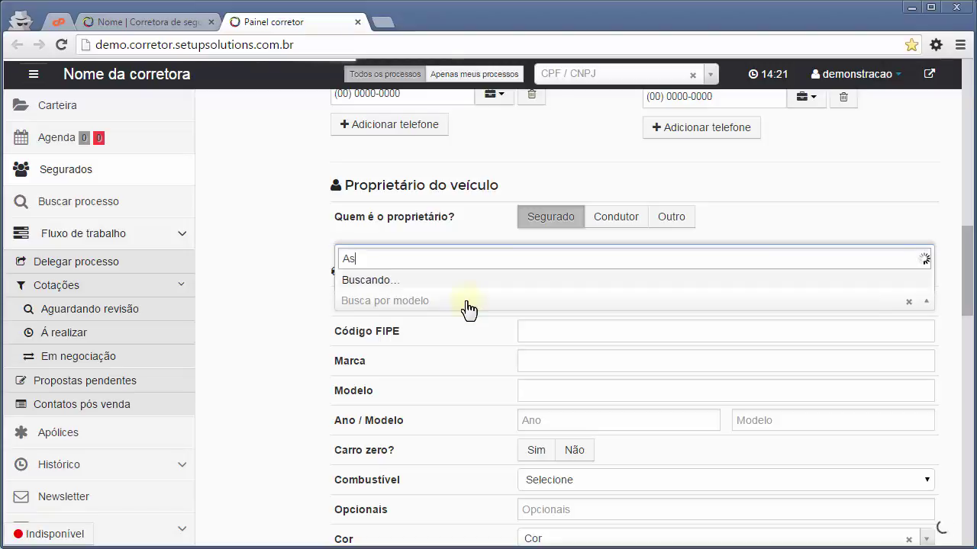
pyautogui.press('Down')
pyautogui.press('Down')
pyautogui.press('Down')
pyautogui.press('Down')
pyautogui.press('Down')
pyautogui.press('Down')
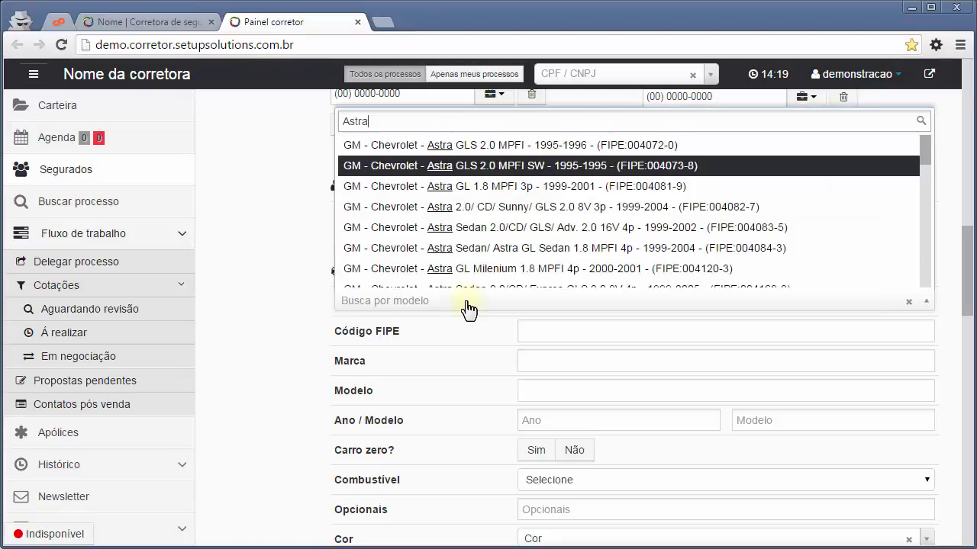
pyautogui.press('Down')
pyautogui.press('Down')
pyautogui.press('Down')
pyautogui.press('Down')
pyautogui.press('Down')
pyautogui.press('Down')
pyautogui.press('Down')
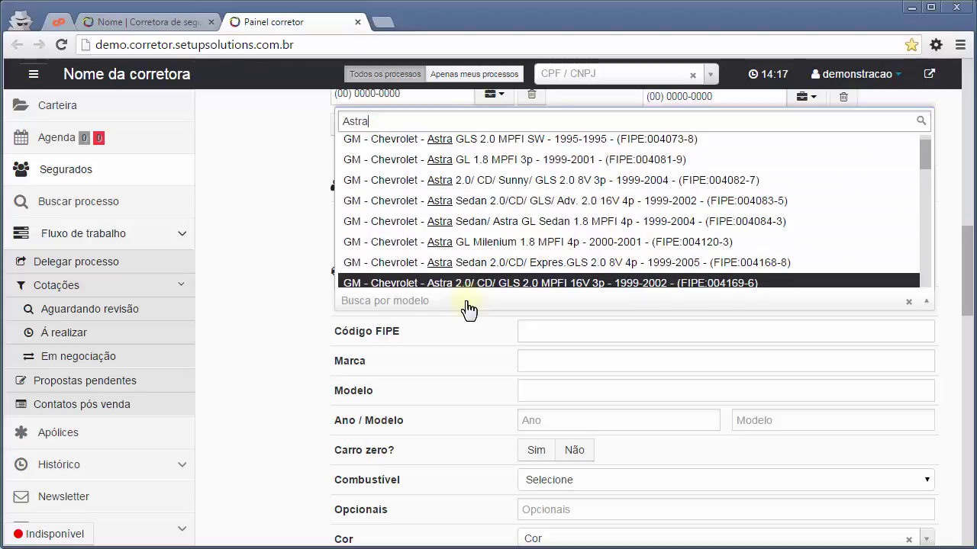
pyautogui.press('Down')
pyautogui.press('Down')
pyautogui.press('Down')
pyautogui.press('Down')
pyautogui.press('Down')
pyautogui.press('Down')
pyautogui.press('Down')
pyautogui.press('Down')
pyautogui.press('Down')
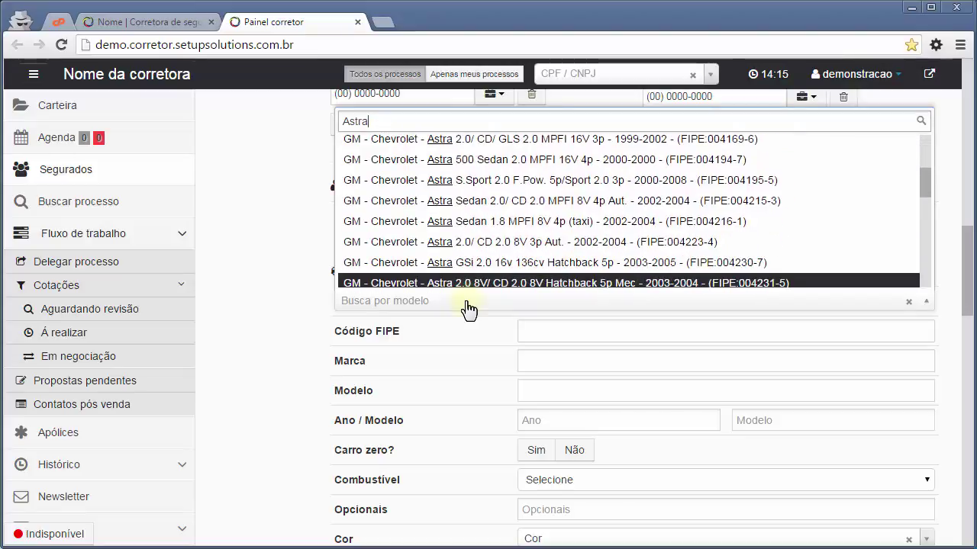
pyautogui.press('Down')
pyautogui.press('Down')
pyautogui.press('Down')
pyautogui.press('Down')
pyautogui.press('Down')
pyautogui.press('Down')
pyautogui.press('Down')
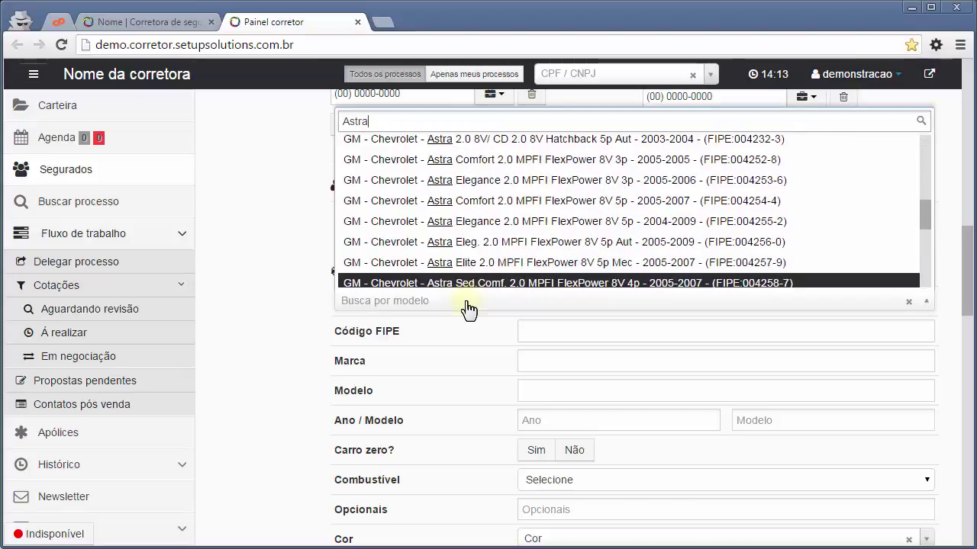
pyautogui.press('Down')
pyautogui.press('Down')
pyautogui.press('Down')
pyautogui.press('Down')
pyautogui.press('Down')
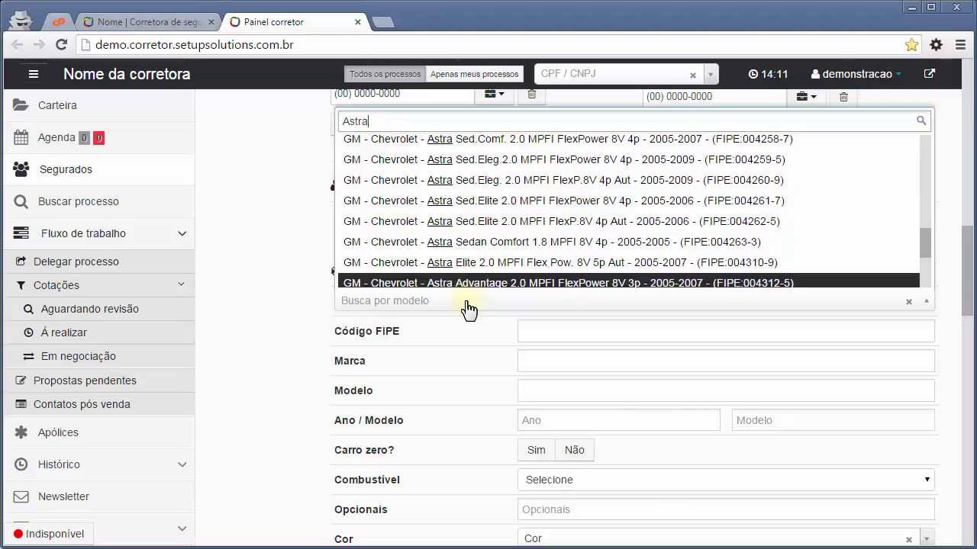
pyautogui.press('Up')
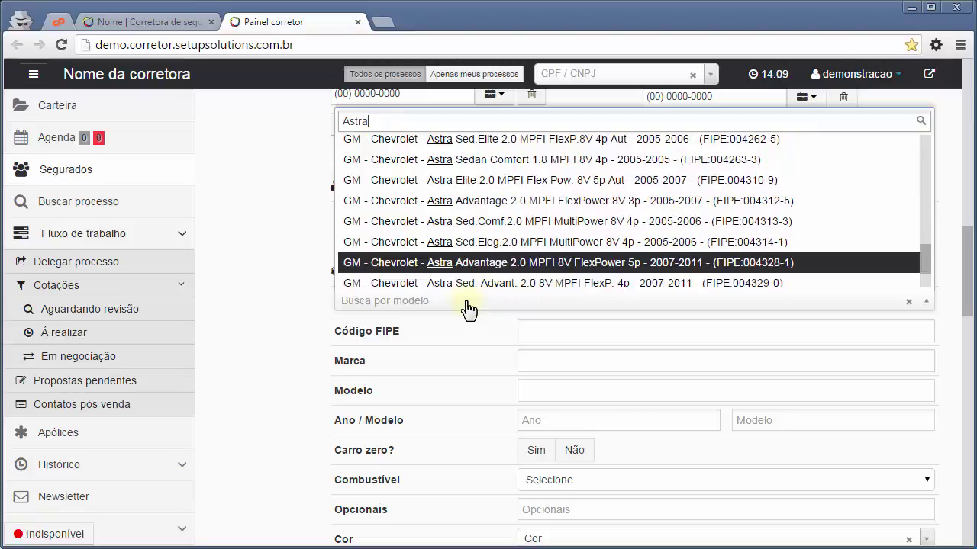
pyautogui.press('Return')
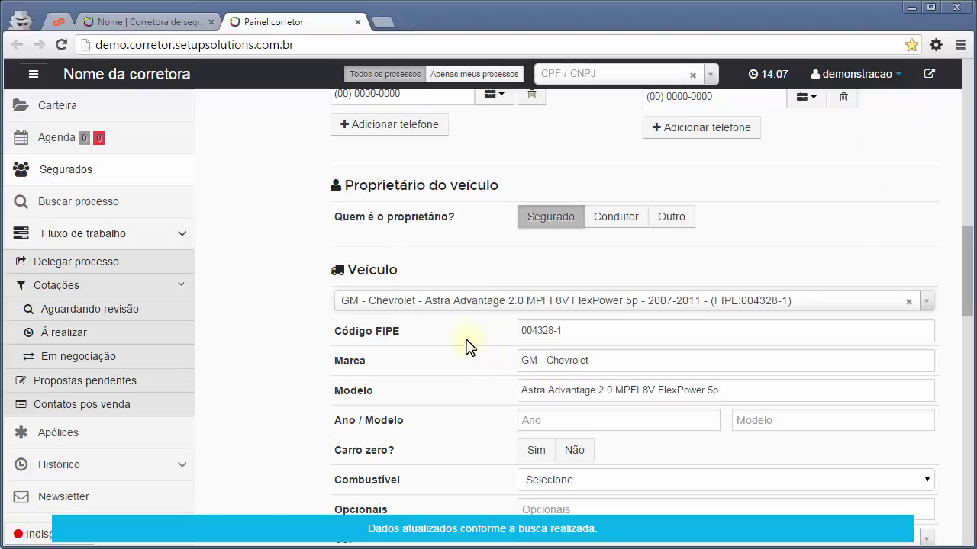
# Set Ano/Modelo to 2010/2011 and mark the car as not brand new.
pyautogui.scroll(-1, 470, 347)
pyautogui.scroll(-1, 565, 296)
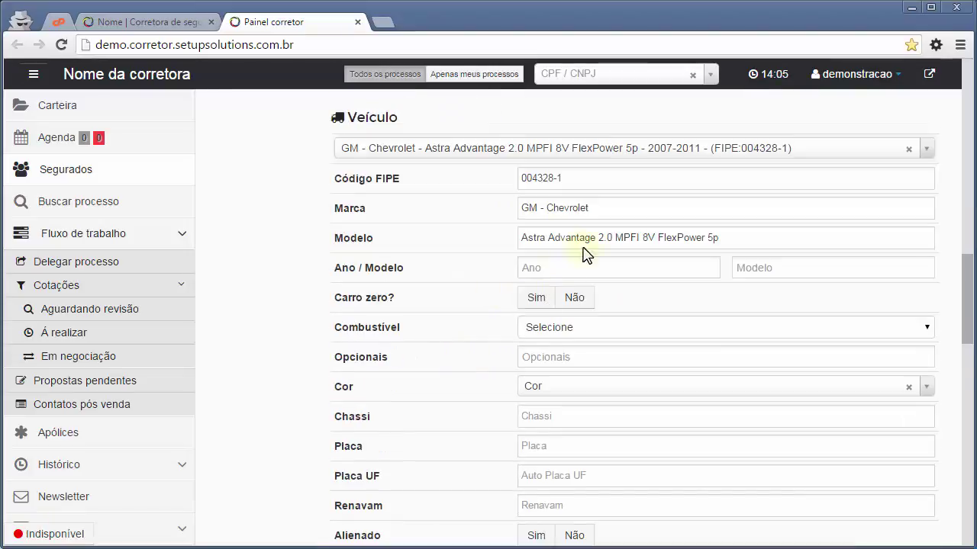
pyautogui.click(571, 275)
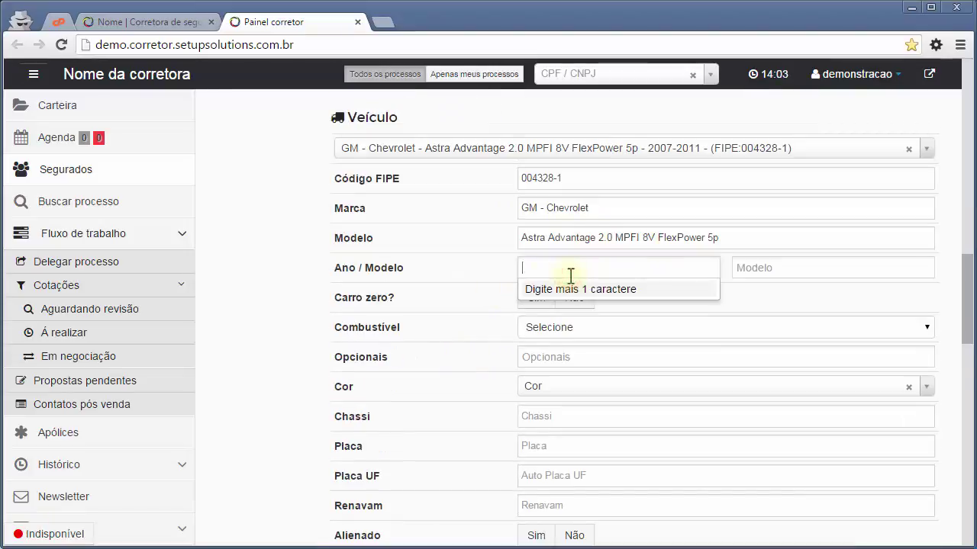
pyautogui.write('20')
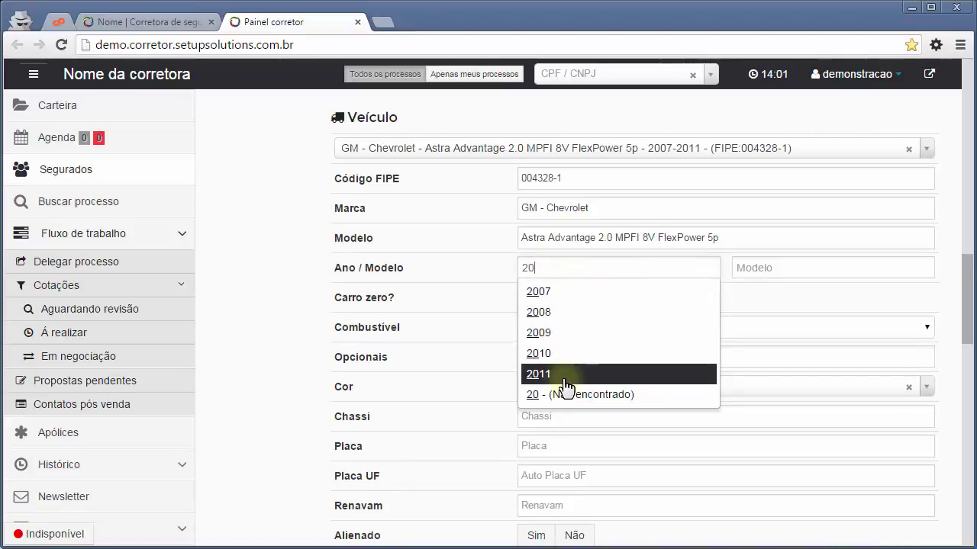
pyautogui.click(562, 374)
pyautogui.click(801, 267)
pyautogui.write('20')
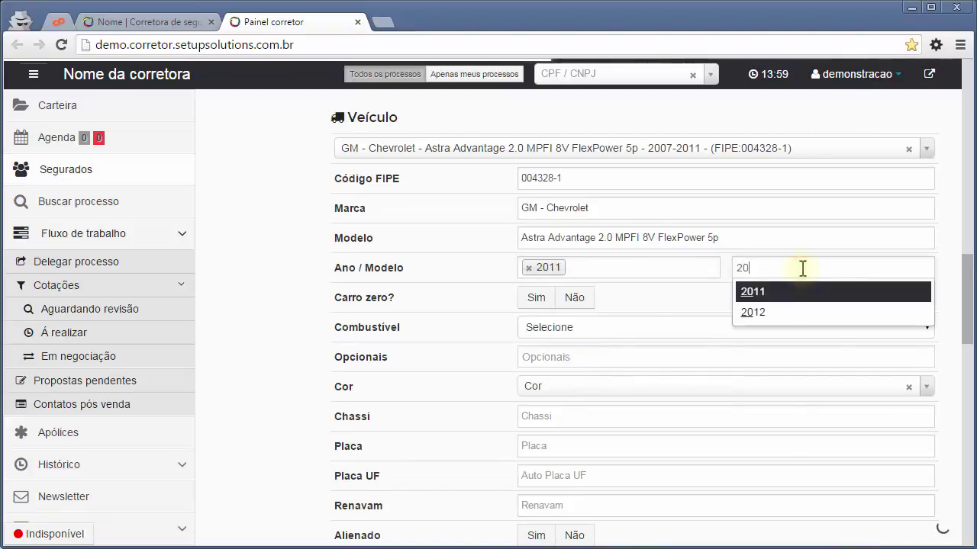
pyautogui.click(787, 313)
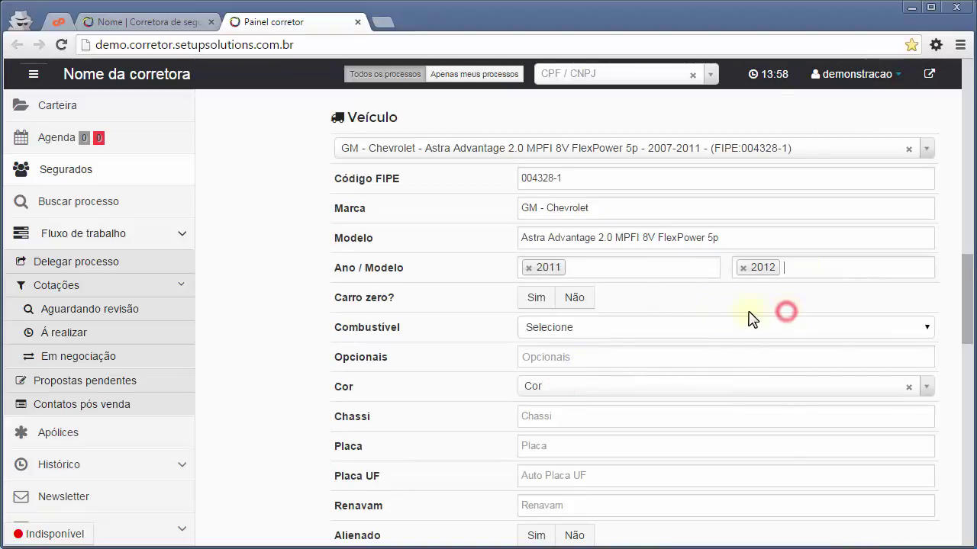
pyautogui.click(528, 268)
pyautogui.click(742, 268)
pyautogui.click(595, 269)
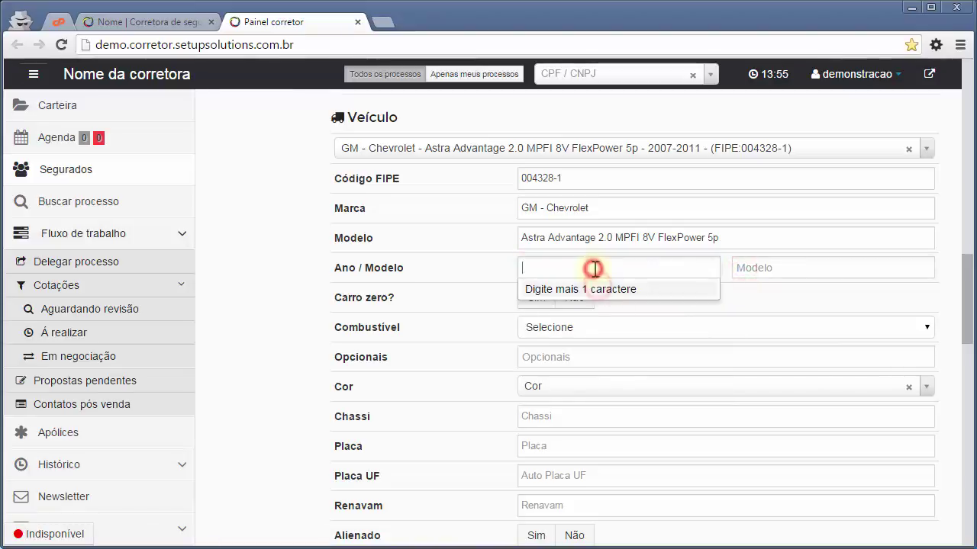
pyautogui.write('2010')
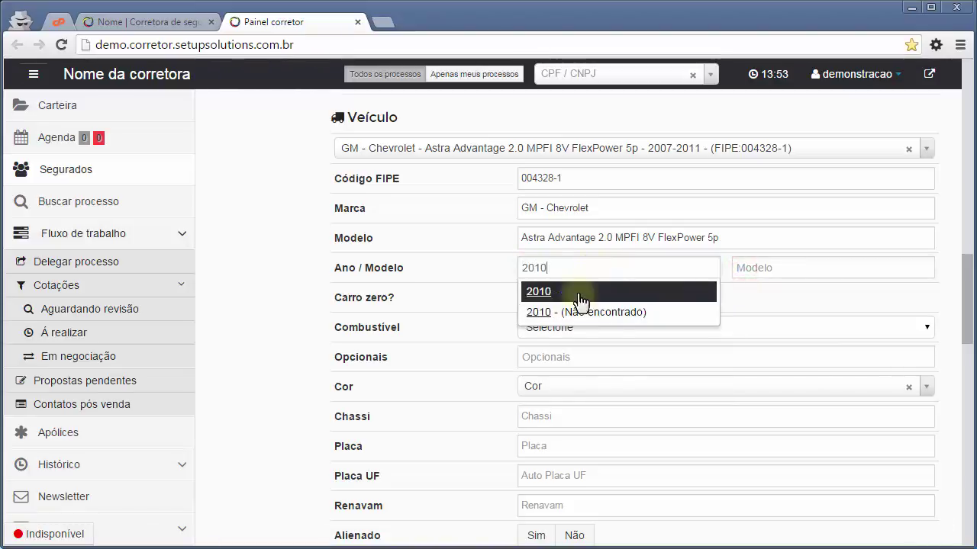
pyautogui.click(578, 290)
pyautogui.click(840, 273)
pyautogui.write('20')
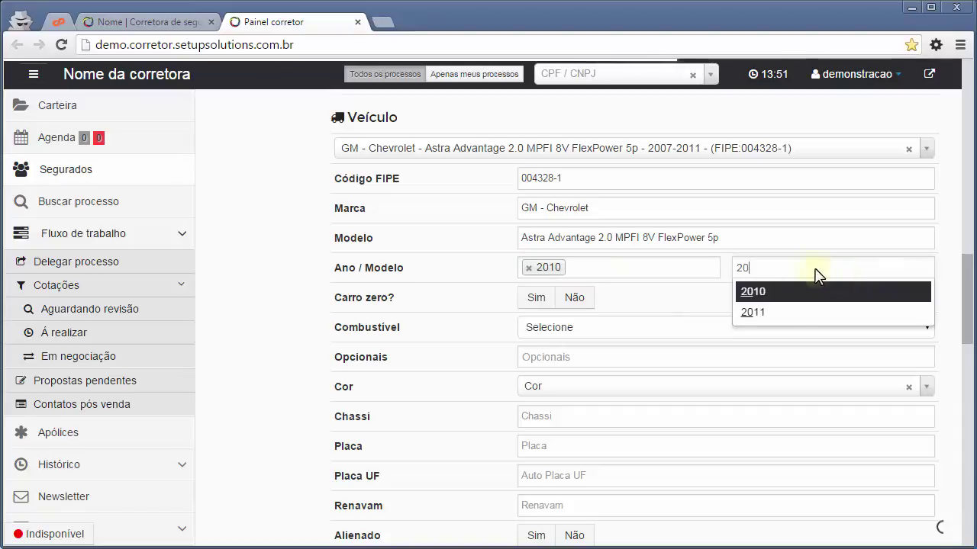
pyautogui.click(800, 312)
pyautogui.click(563, 303)
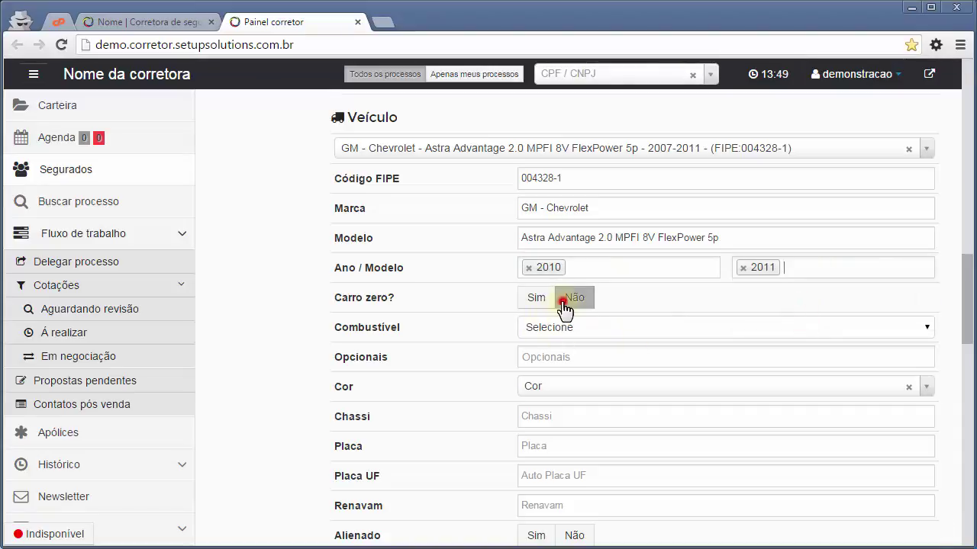
# Set fuel to Gasolina with optionals Ar condicionado, Direção Elétrica and Trava Elétrica.
pyautogui.scroll(-1, 616, 362)
pyautogui.click(562, 259)
pyautogui.click(567, 281)
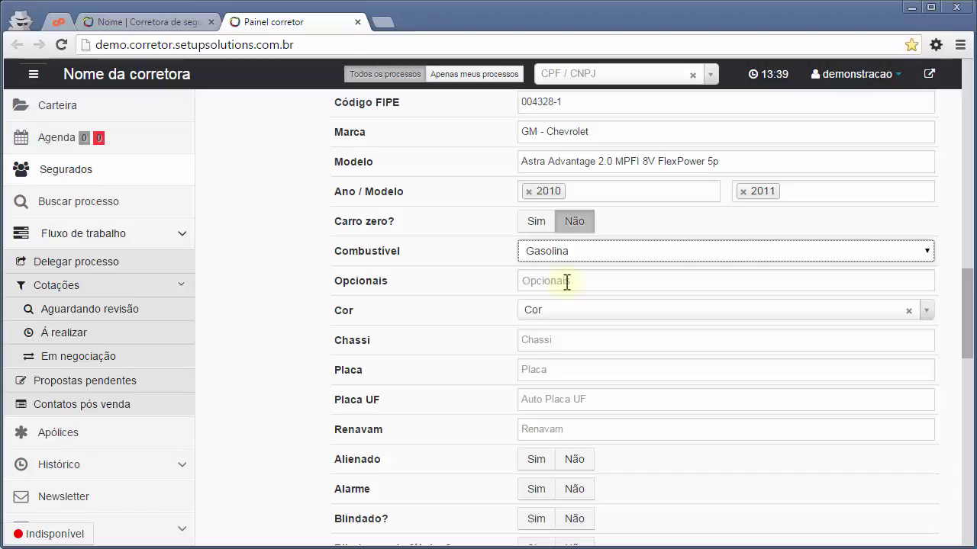
pyautogui.click(567, 281)
pyautogui.click(656, 303)
pyautogui.click(679, 325)
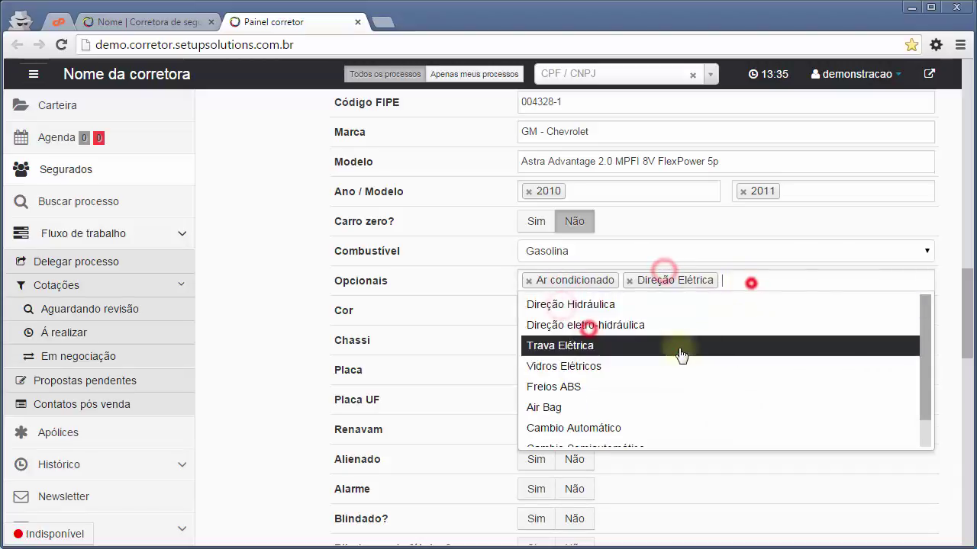
pyautogui.click(679, 347)
# Set the colour to Branca and enter plate ABC-1234, with SP and 001 in the following fields.
pyautogui.click(536, 312)
pyautogui.click(551, 378)
pyautogui.click(544, 341)
pyautogui.write('BC-1234')
pyautogui.press('Tab')
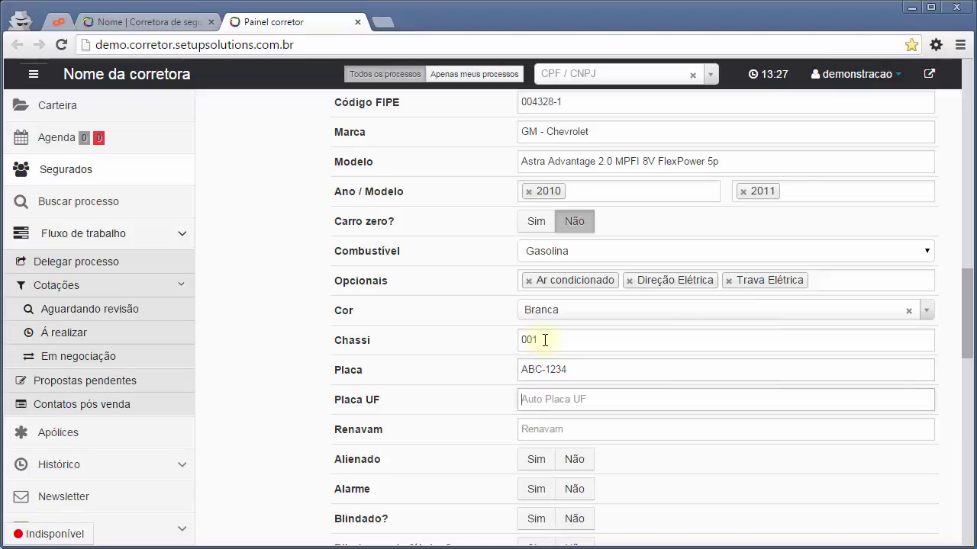
pyautogui.write('SP')
pyautogui.press('Tab')
pyautogui.write('001')
# Answer Alarme Sim and Não for Alienado, Blindado, Blindagem de fábrica, Kit gás, Chassi remarcado.
pyautogui.click(559, 307)
pyautogui.click(541, 339)
pyautogui.click(583, 360)
pyautogui.click(580, 393)
pyautogui.click(574, 425)
pyautogui.click(574, 455)
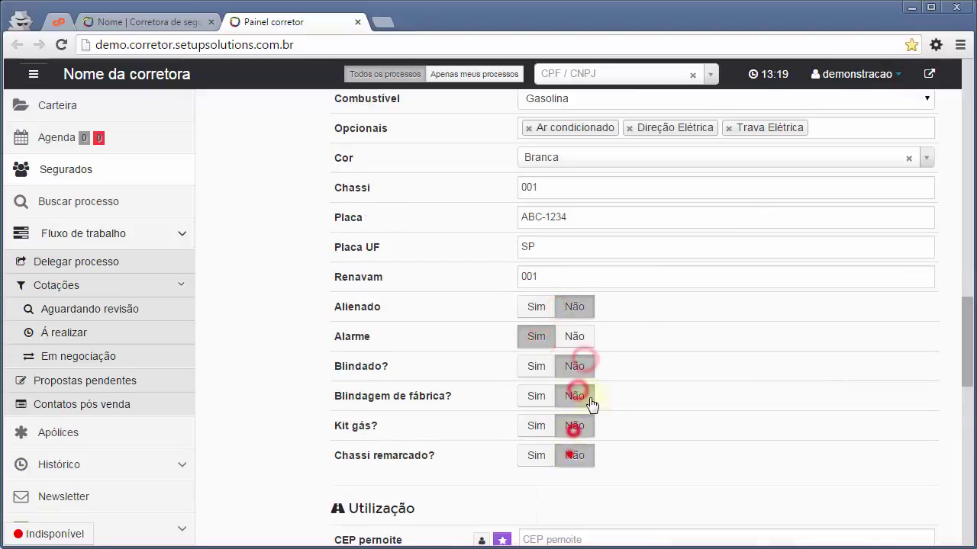
# Fill both CEPs with the insured's postcode: no home garage, Casa/Sobrado, Não trabalha, same municipality Sim.
pyautogui.scroll(-5, 579, 456)
pyautogui.click(481, 159)
pyautogui.click(484, 190)
pyautogui.click(539, 218)
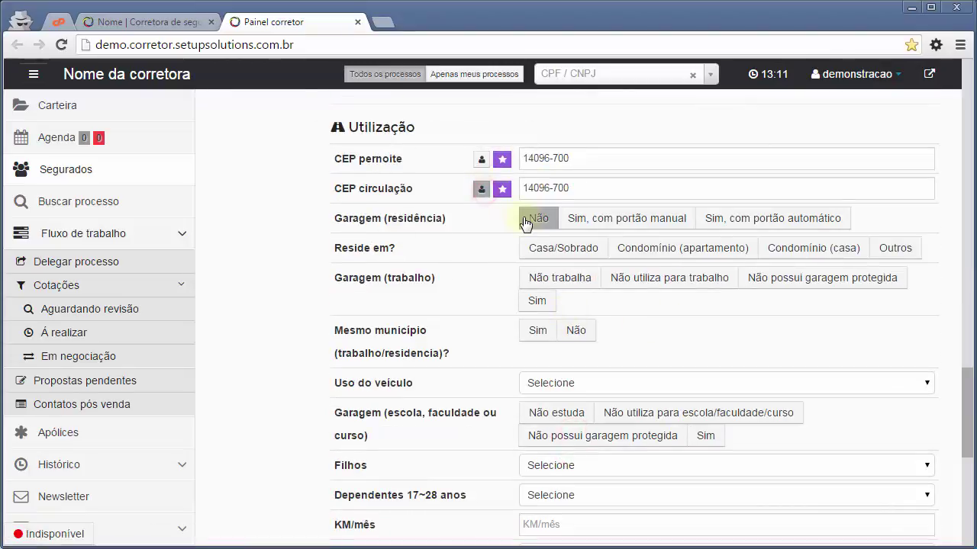
pyautogui.click(563, 248)
pyautogui.click(559, 278)
pyautogui.click(538, 330)
# Set use to Particular lazer, no protected school garage, Ensino Médio, Manhã, no children or young dependents.
pyautogui.scroll(-2, 549, 328)
pyautogui.click(534, 231)
pyautogui.click(534, 335)
pyautogui.click(553, 263)
pyautogui.click(553, 283)
pyautogui.click(549, 313)
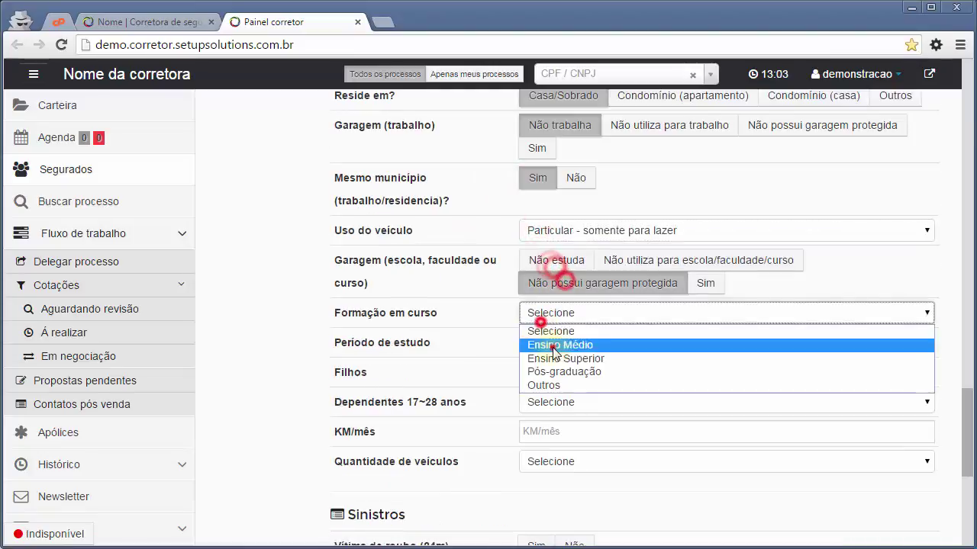
pyautogui.click(550, 342)
pyautogui.click(550, 342)
pyautogui.click(549, 372)
pyautogui.click(550, 373)
pyautogui.click(550, 402)
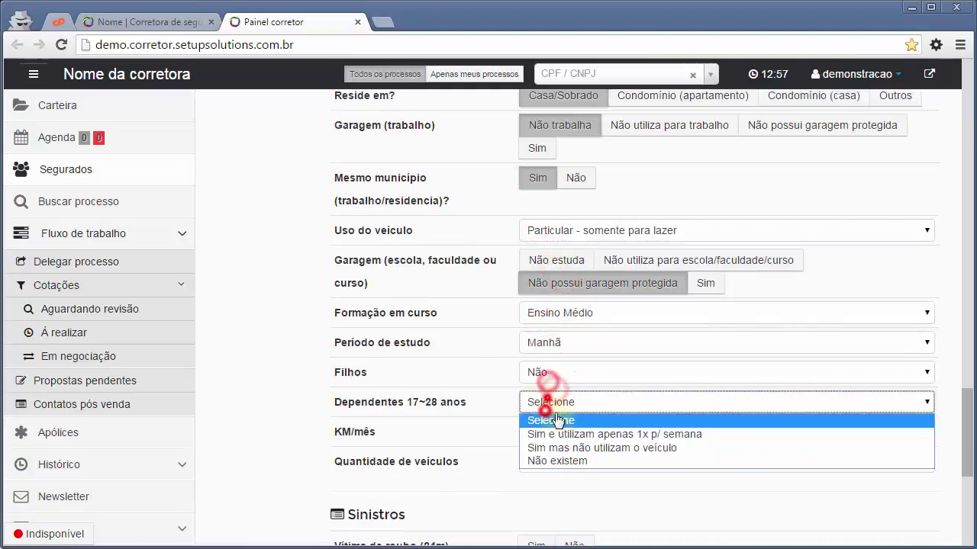
pyautogui.click(562, 461)
# Enter 100 monthly mileage, Somente este veículo, and no theft in the last 24 months.
pyautogui.click(541, 432)
pyautogui.write('100')
pyautogui.click(562, 461)
pyautogui.click(562, 493)
pyautogui.scroll(-3, 563, 427)
pyautogui.click(569, 317)
pyautogui.scroll(-2, 562, 367)
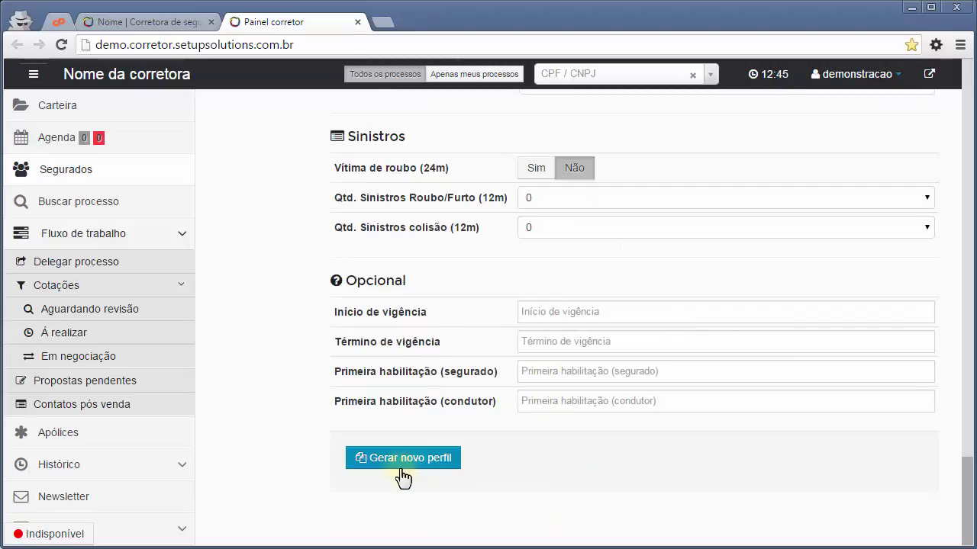
# Generate the Carro Astra 2010 profile and confirm the creation.
pyautogui.click(396, 457)
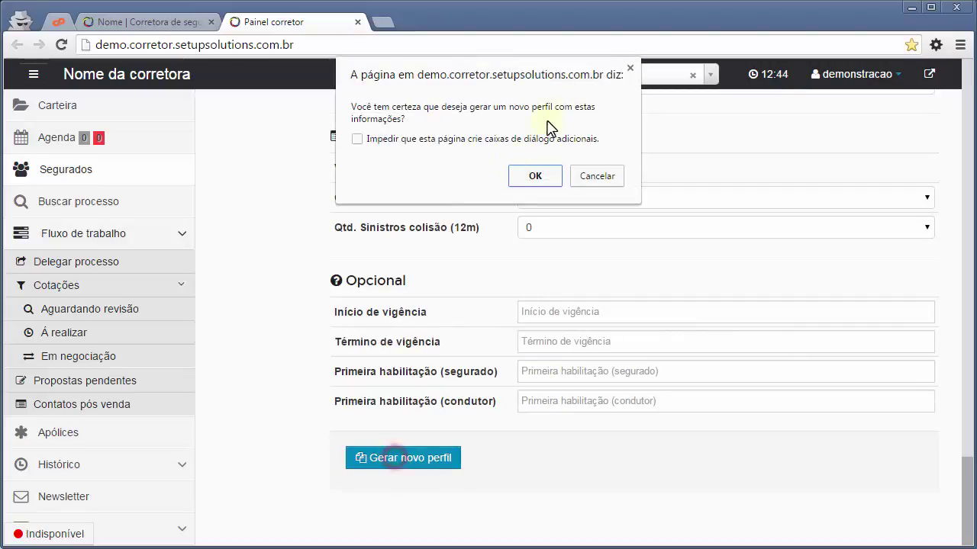
pyautogui.click(550, 178)
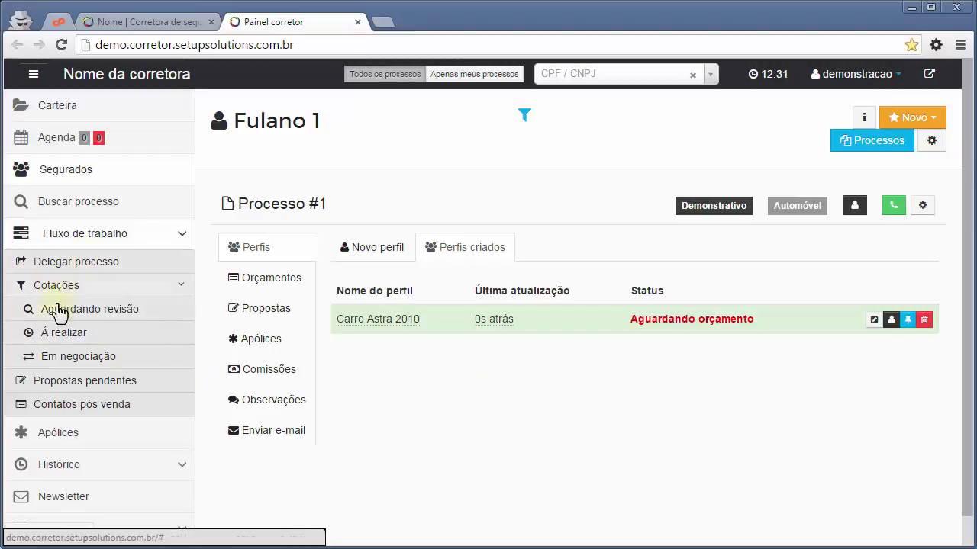
pyautogui.click(53, 345)
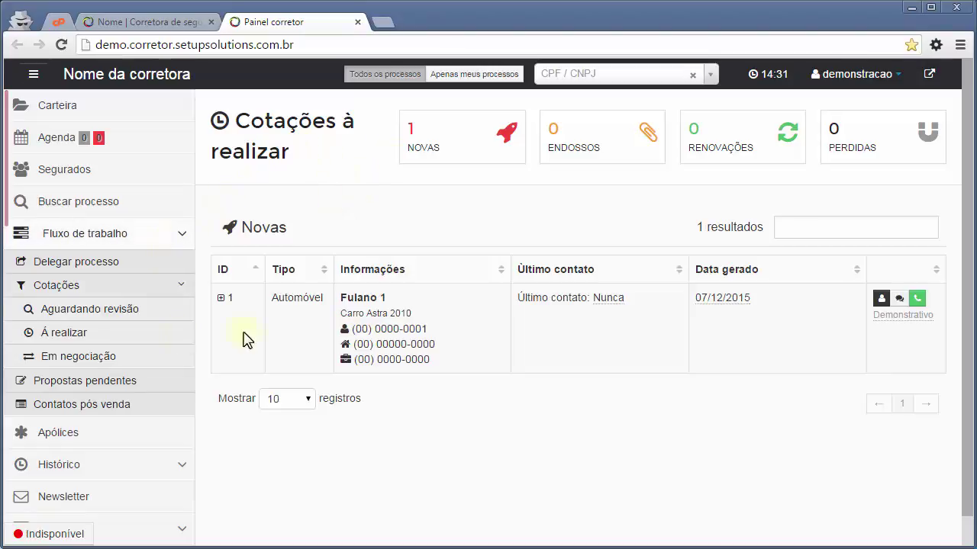
pyautogui.click(228, 301)
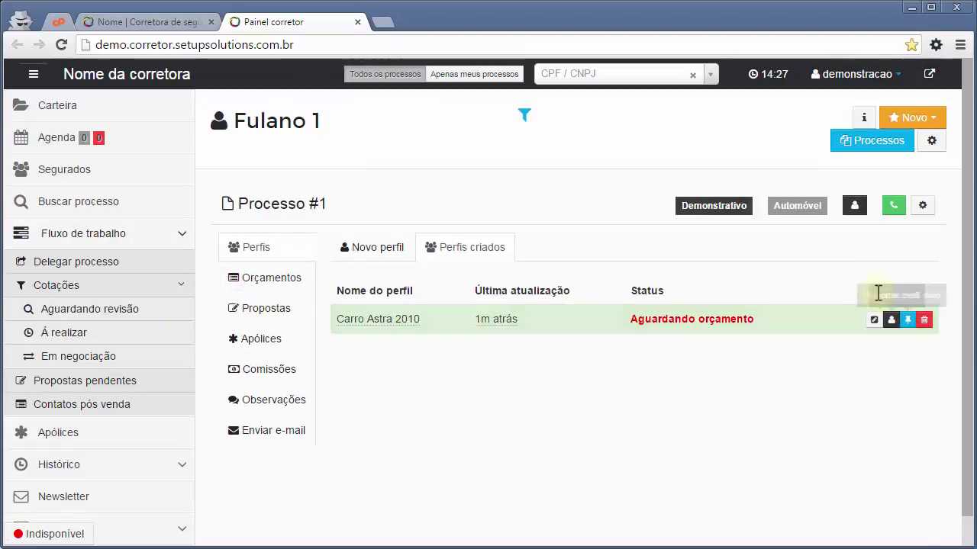
pyautogui.click(891, 320)
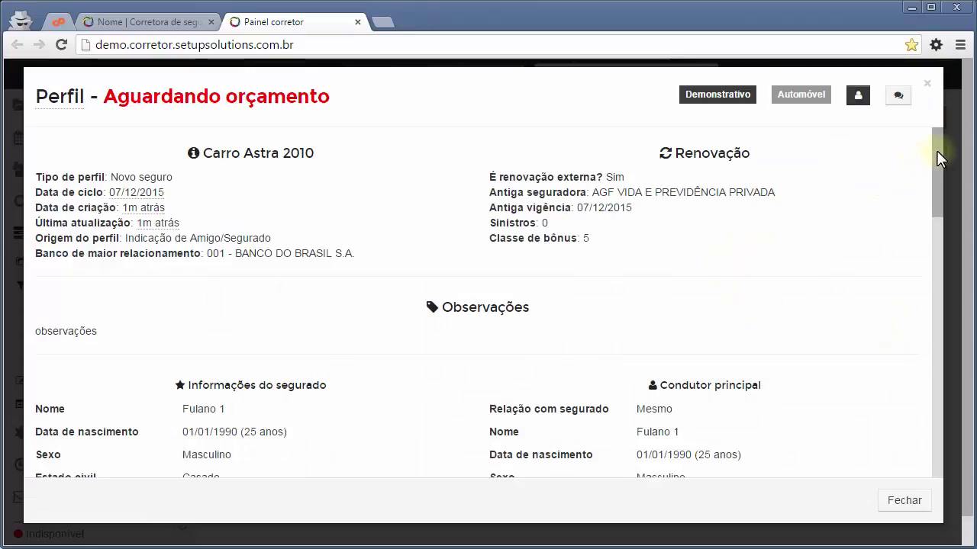
pyautogui.moveTo(936, 151); pyautogui.dragTo(924, 419)
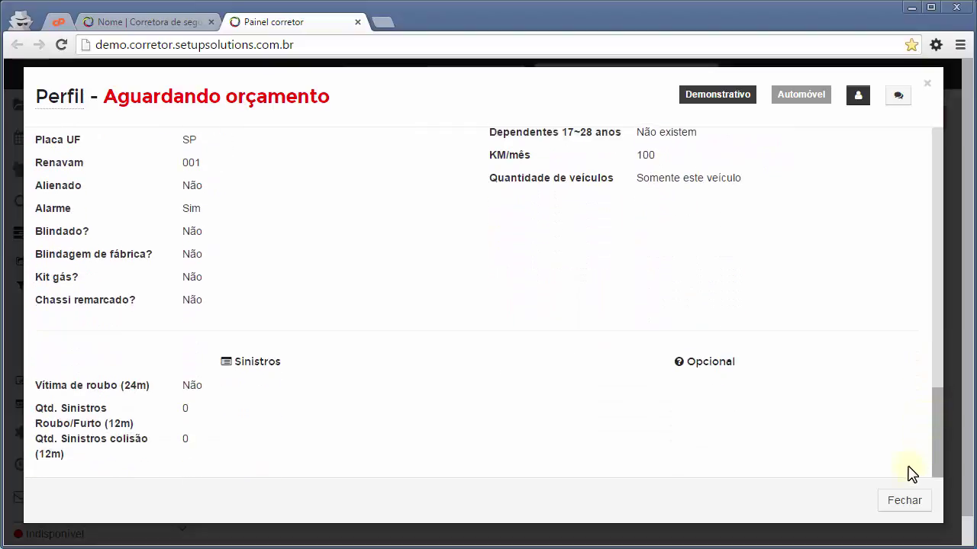
pyautogui.click(910, 504)
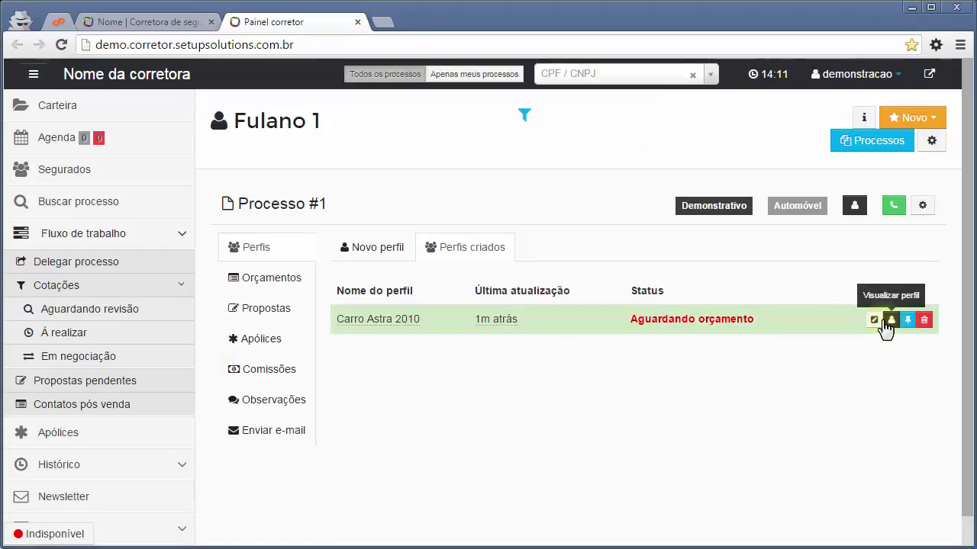
# Open a new Orçamento for Processo #1 and link profile #1: Carro Astra 2010.
pyautogui.click(273, 294)
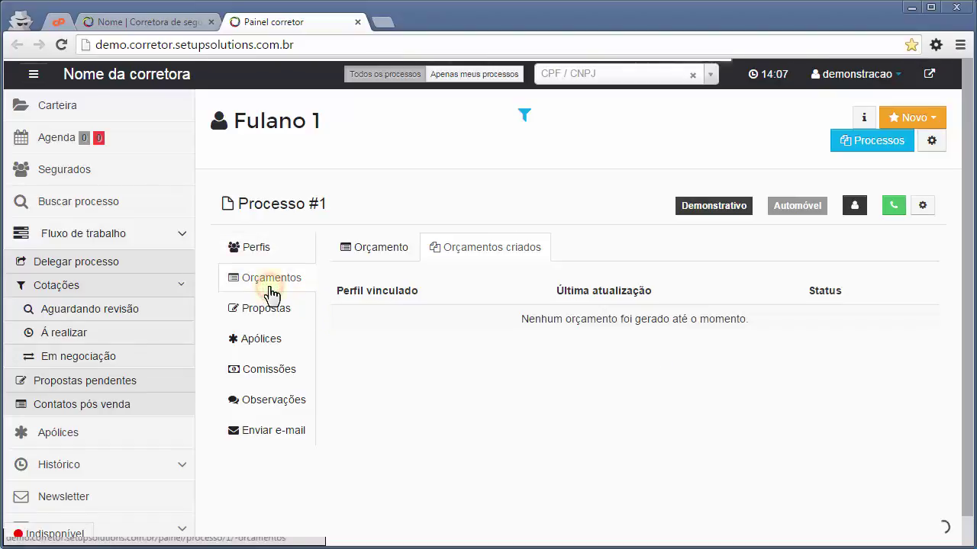
pyautogui.click(363, 258)
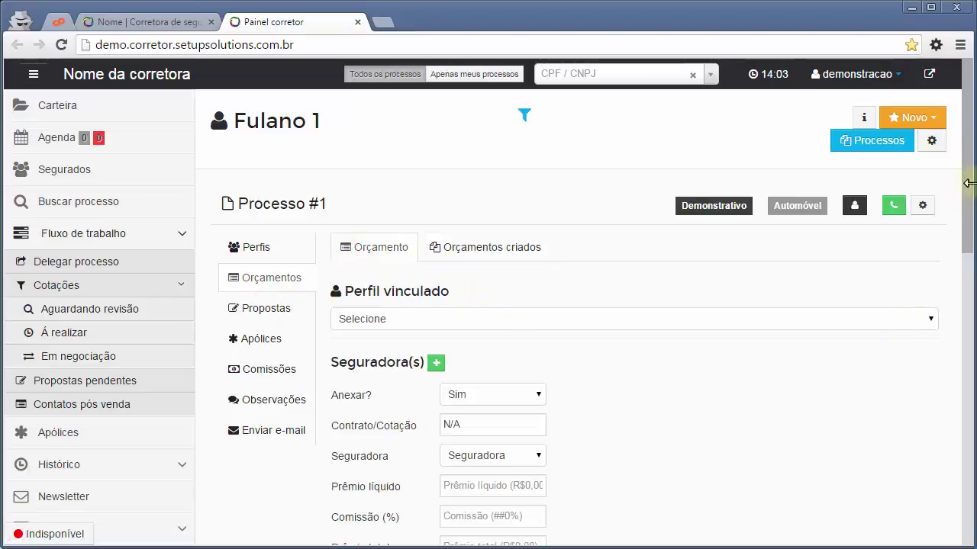
pyautogui.moveTo(972, 183); pyautogui.dragTo(965, 231)
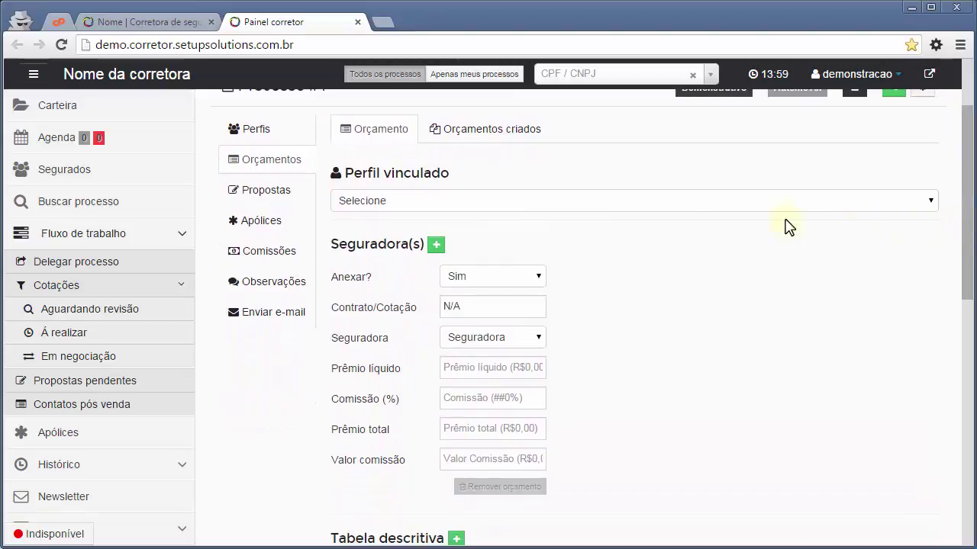
pyautogui.click(423, 220)
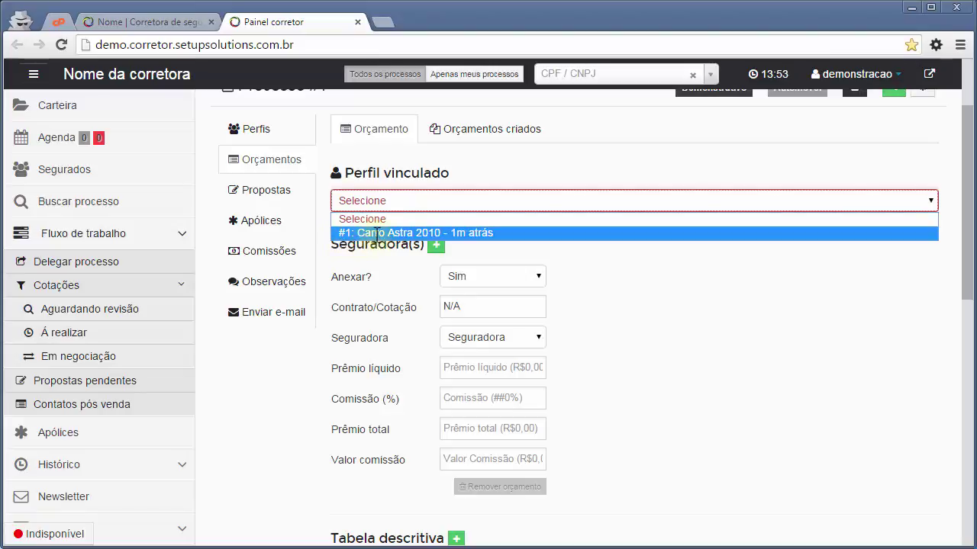
pyautogui.click(467, 232)
pyautogui.click(690, 241)
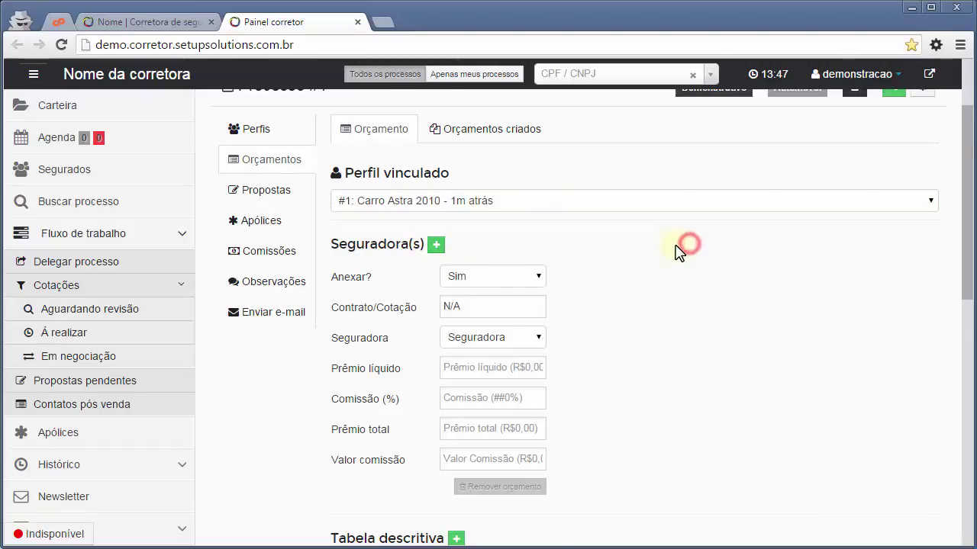
pyautogui.scroll(-1, 560, 216)
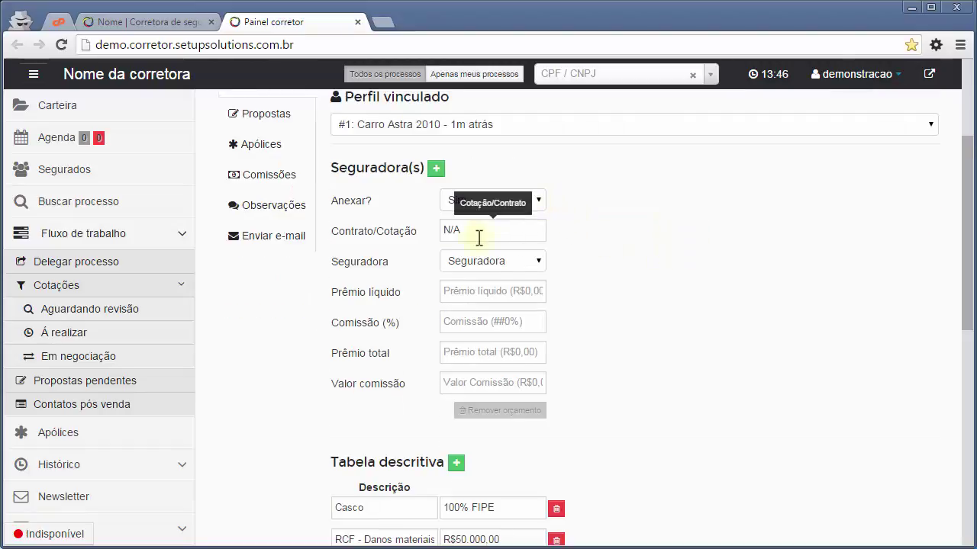
# Choose Allianz at R$1.200,00 net premium and 15% commission, giving R$180,00 and R$1.288,56 total.
pyautogui.click(487, 261)
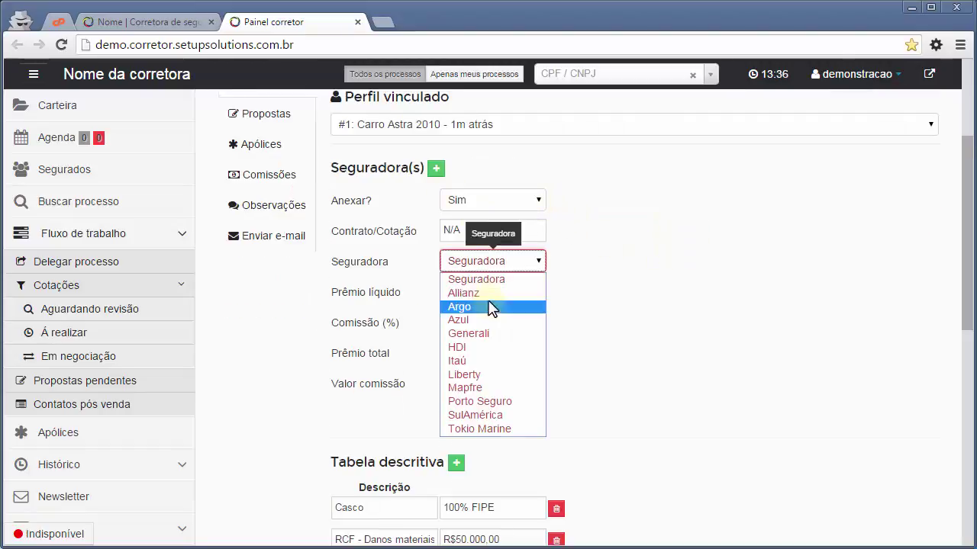
pyautogui.click(477, 293)
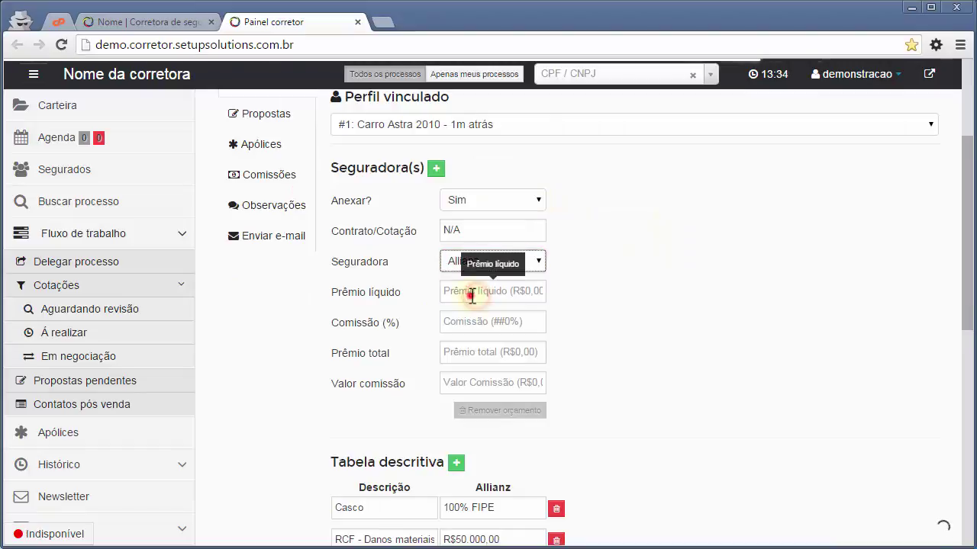
pyautogui.click(469, 296)
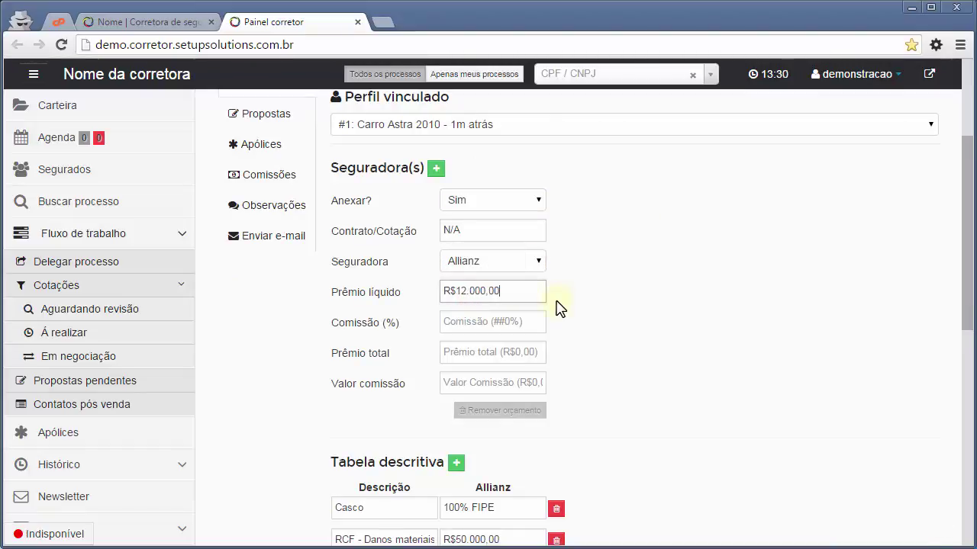
pyautogui.press('Tab')
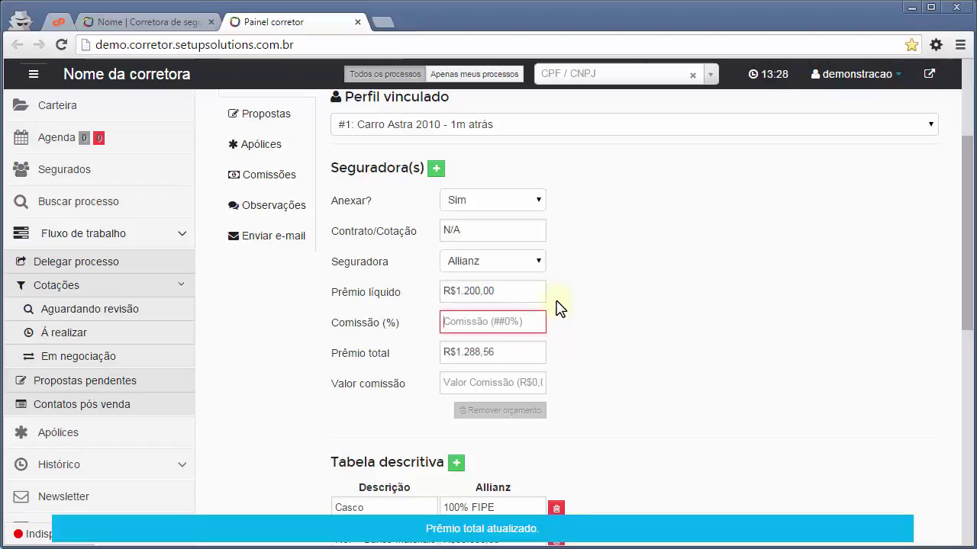
pyautogui.write('15')
pyautogui.press('Tab')
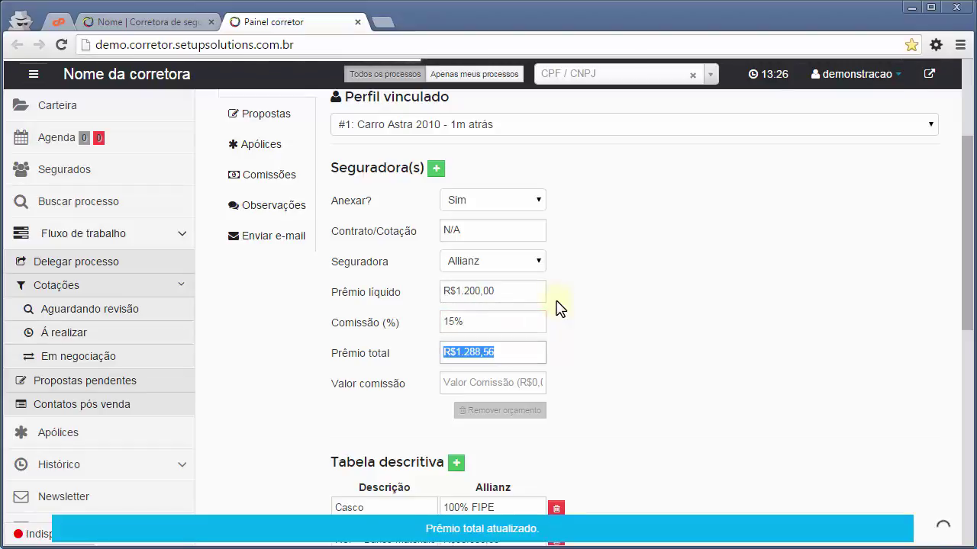
pyautogui.press('Tab')
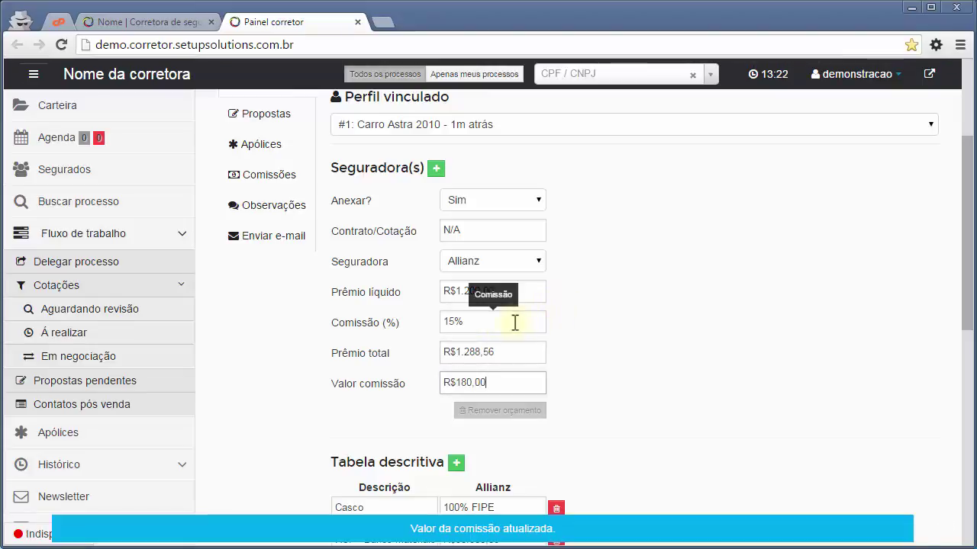
pyautogui.click(593, 355)
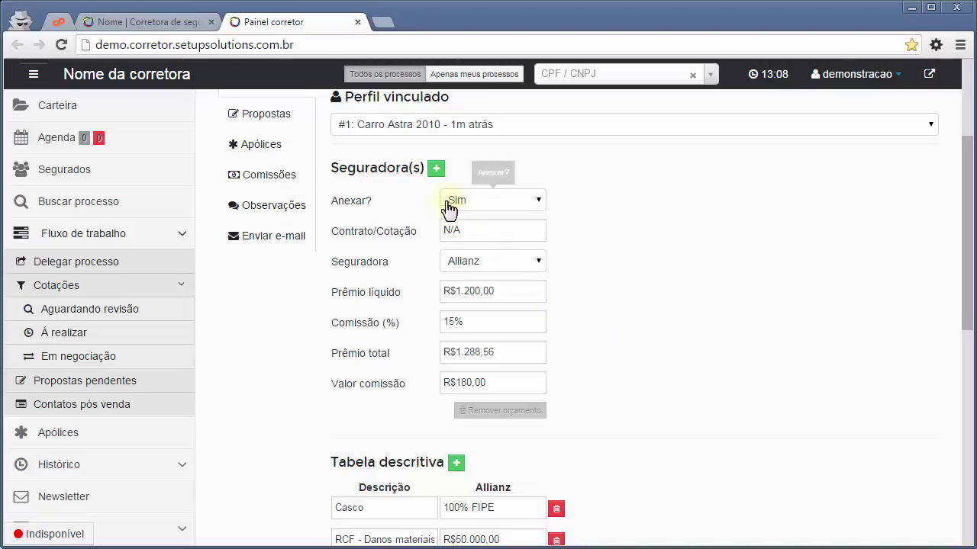
# Add Argo and Azul insurer columns and confirm their R$1.200,00 net premiums.
pyautogui.click(436, 169)
pyautogui.click(611, 261)
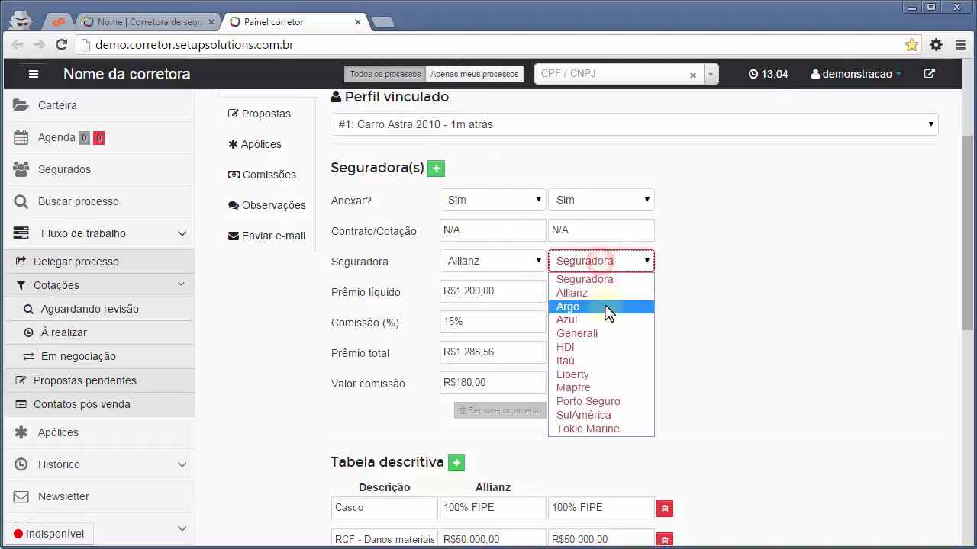
pyautogui.click(586, 306)
pyautogui.click(435, 170)
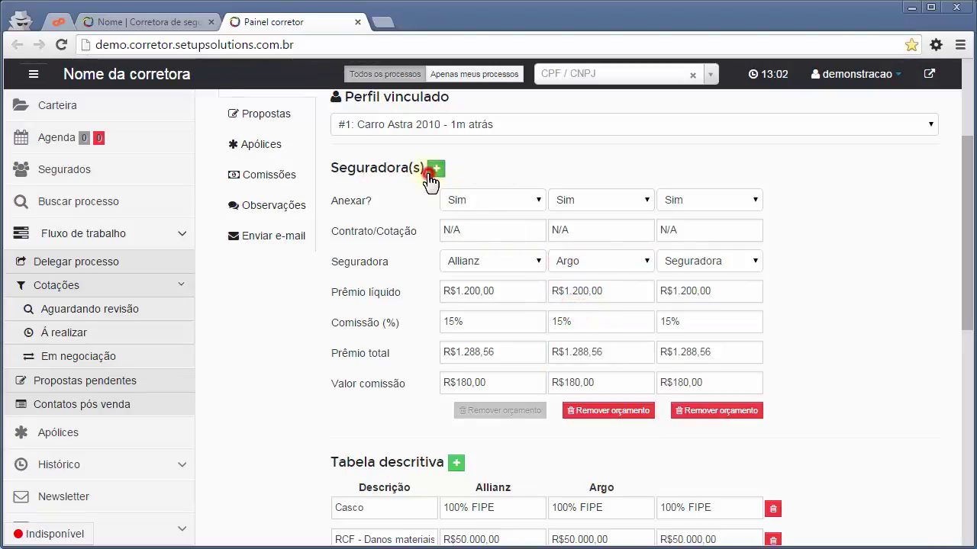
pyautogui.click(680, 264)
pyautogui.click(694, 320)
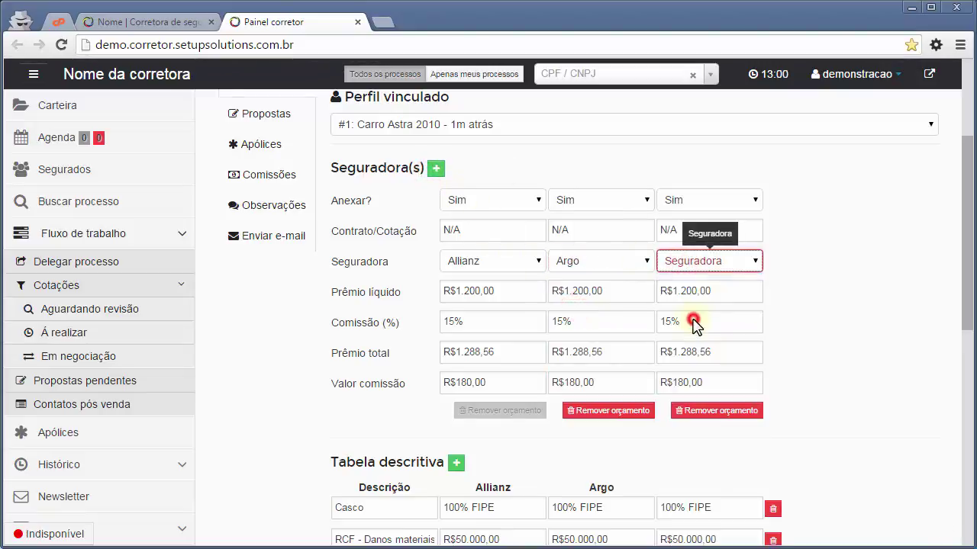
pyautogui.click(621, 293)
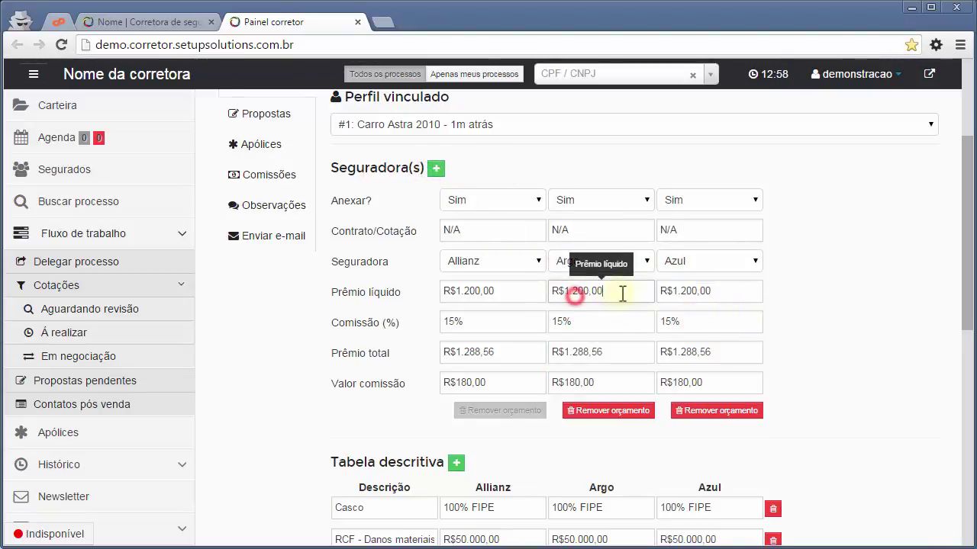
pyautogui.click(702, 292)
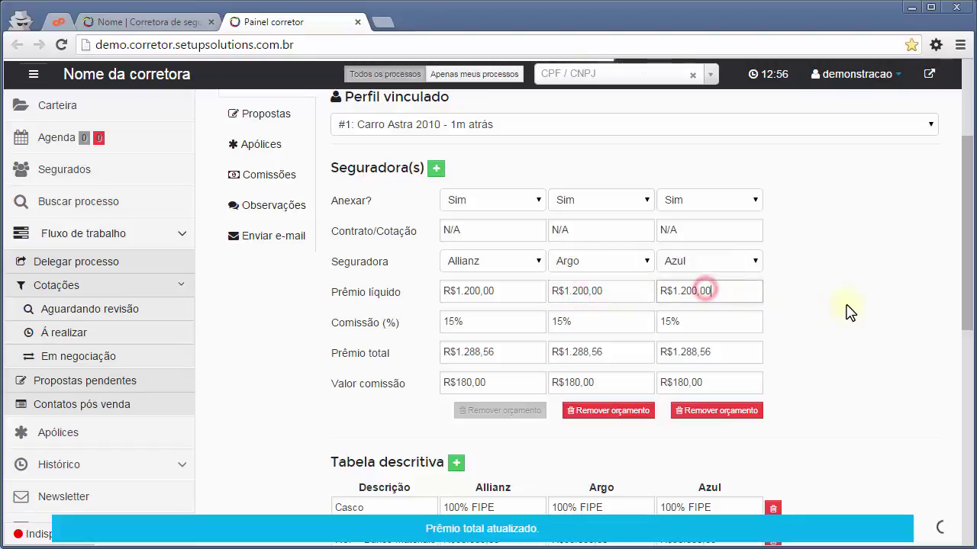
pyautogui.click(845, 300)
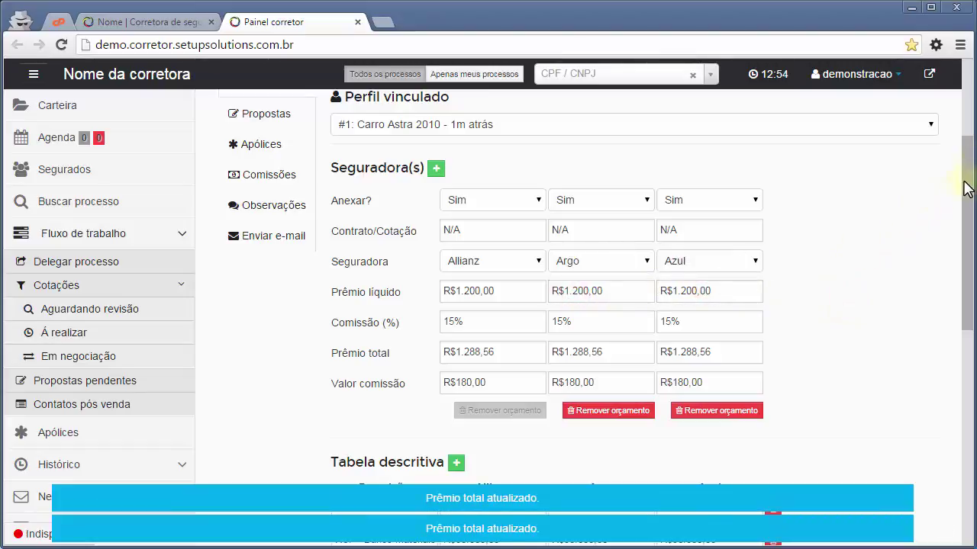
pyautogui.moveTo(966, 183); pyautogui.dragTo(972, 320)
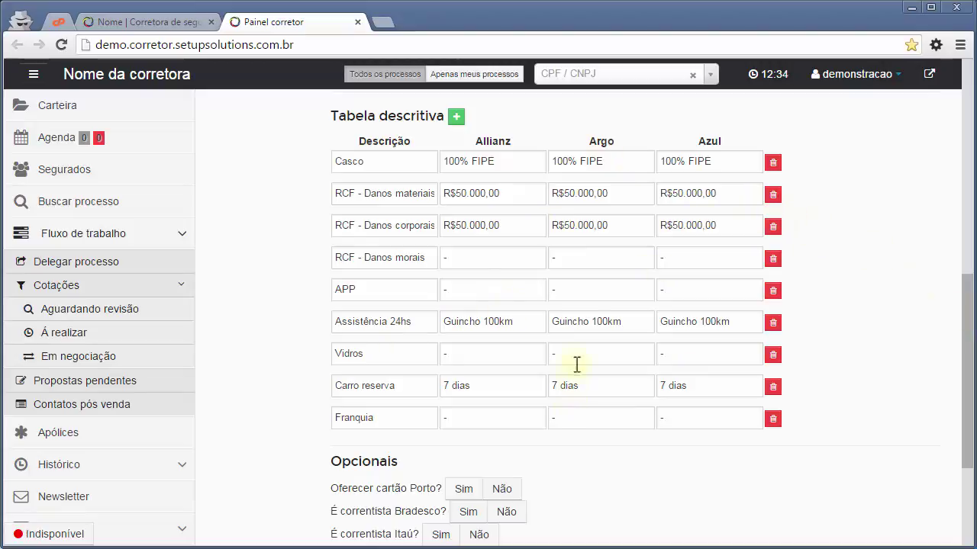
# Answer Não to the Porto card offer and the Bradesco and Itaú customer questions.
pyautogui.scroll(-1, 577, 350)
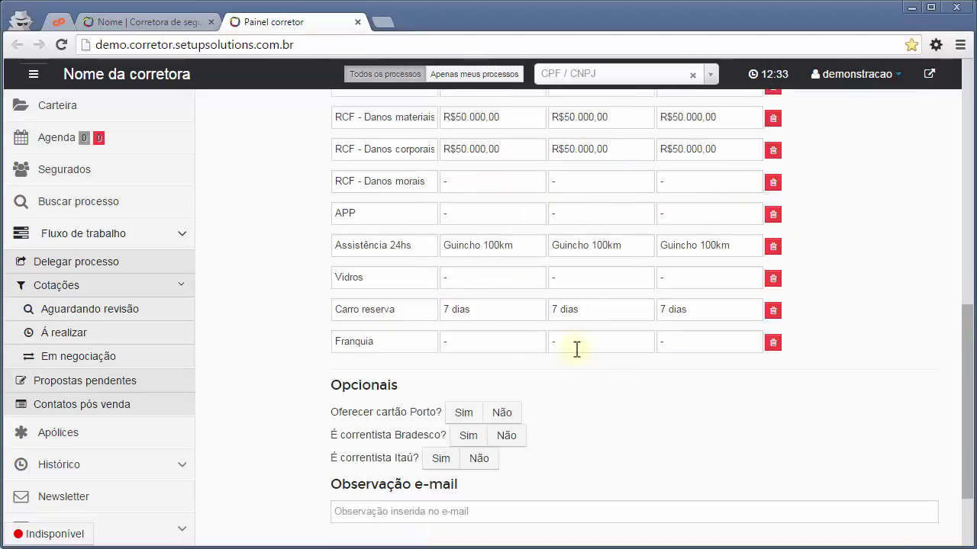
pyautogui.click(498, 416)
pyautogui.click(505, 435)
pyautogui.click(491, 458)
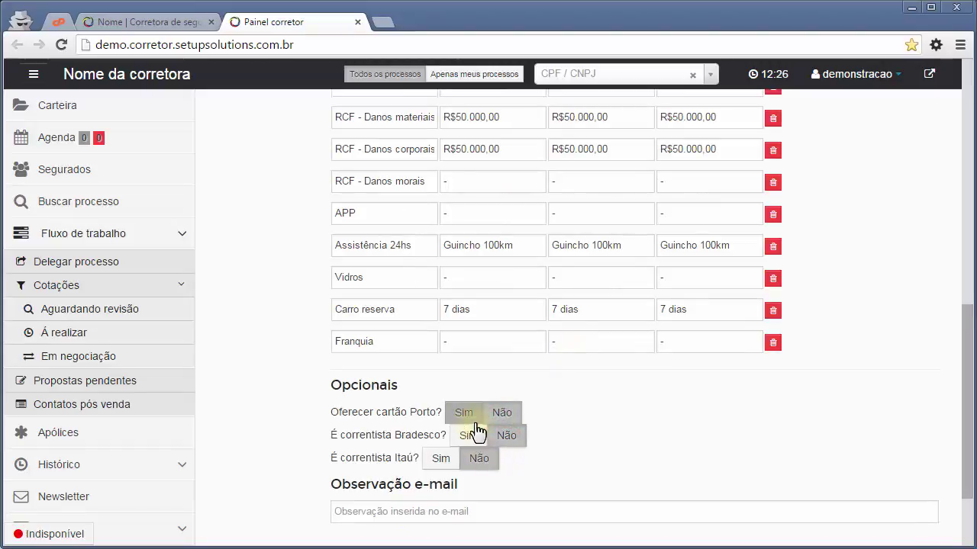
# Add the e-mail note 'teste' and generate the new quote, confirming it.
pyautogui.scroll(-2, 480, 431)
pyautogui.click(461, 396)
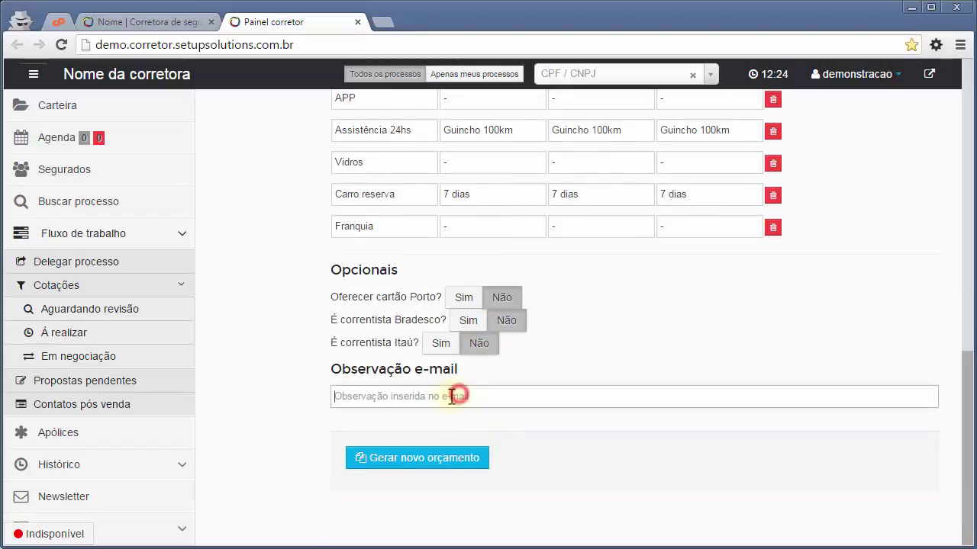
pyautogui.write('teste')
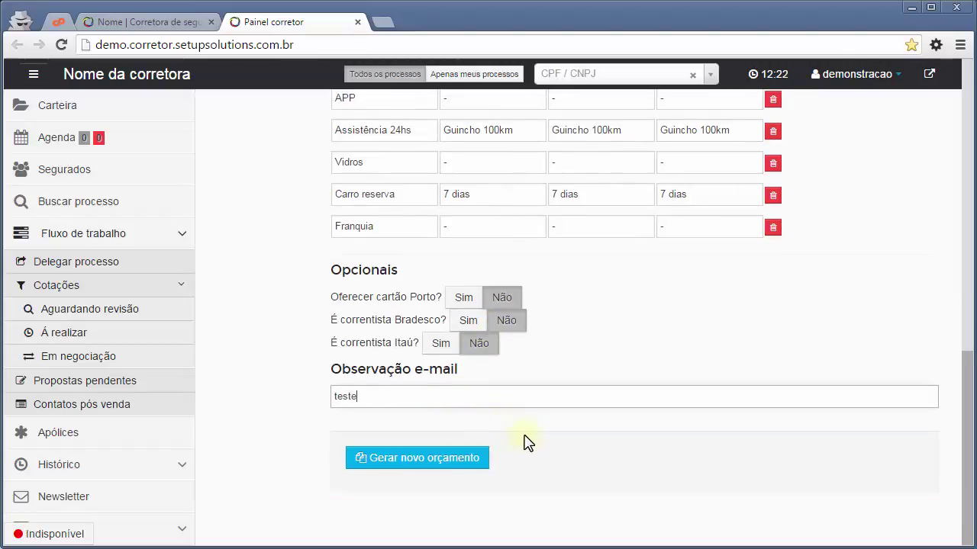
pyautogui.click(513, 431)
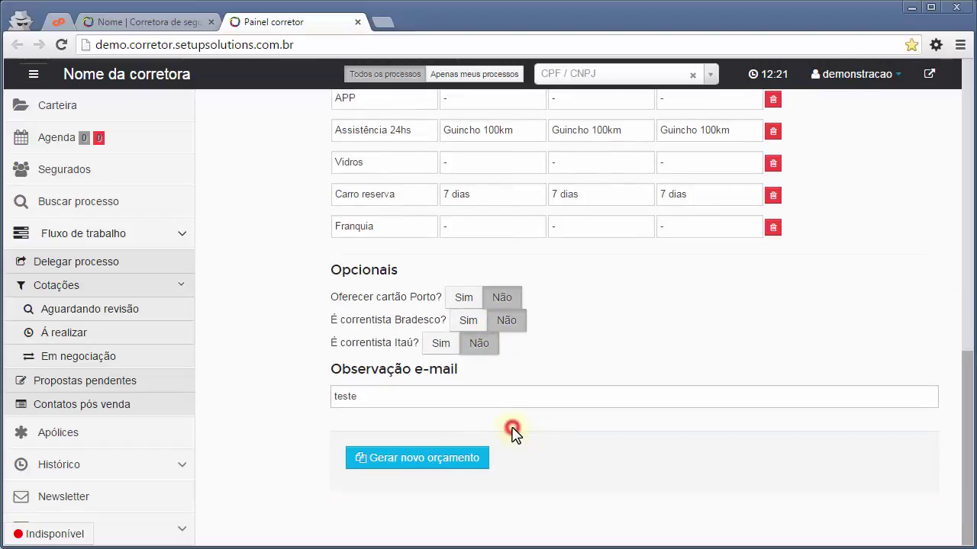
pyautogui.click(460, 460)
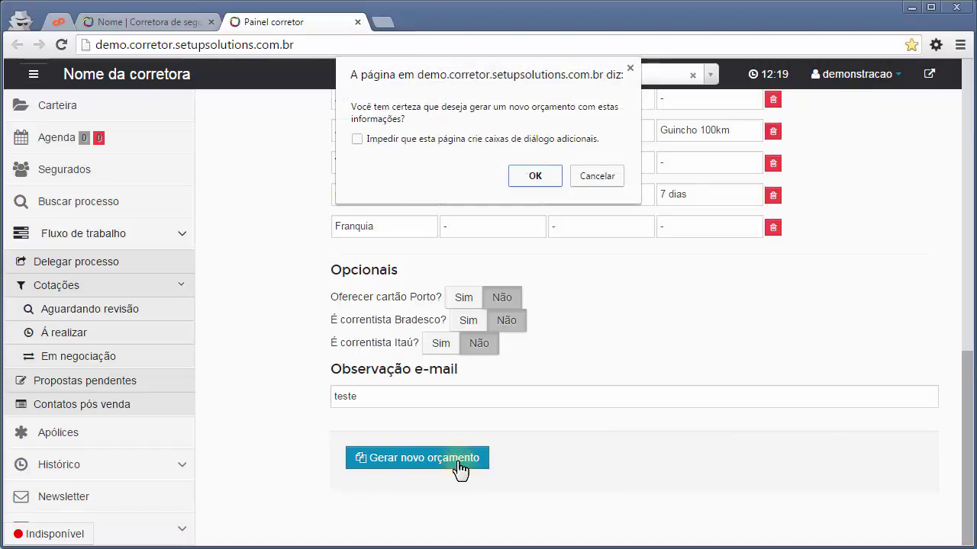
pyautogui.press('Return')
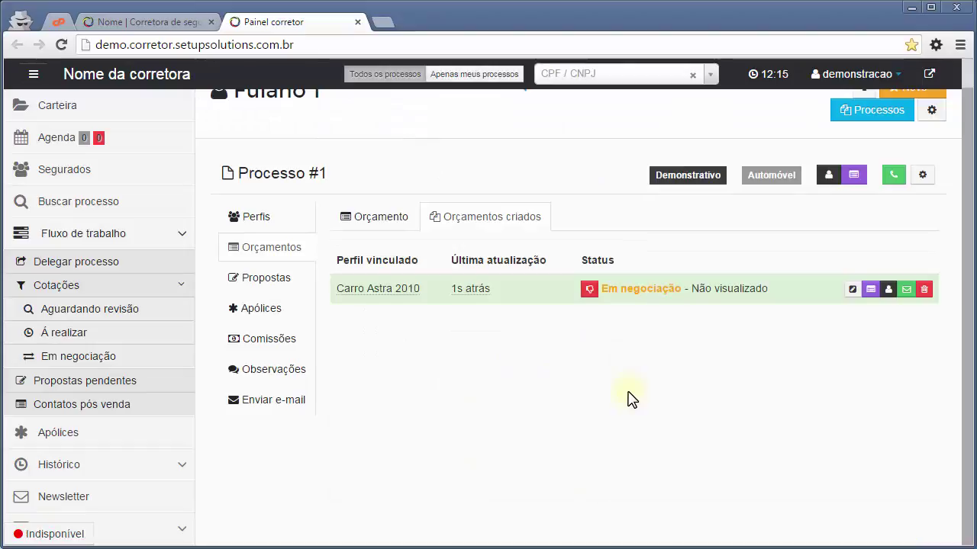
pyautogui.click(67, 336)
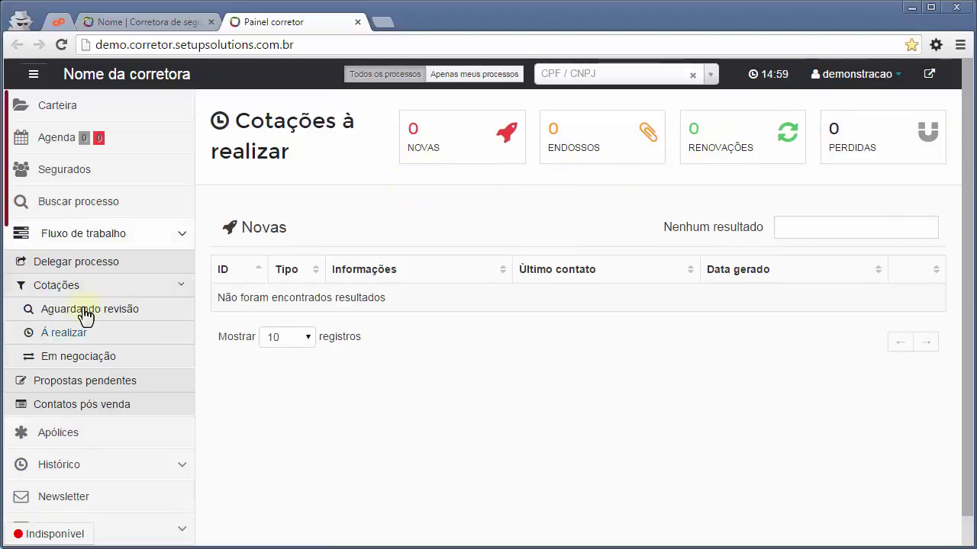
pyautogui.click(74, 363)
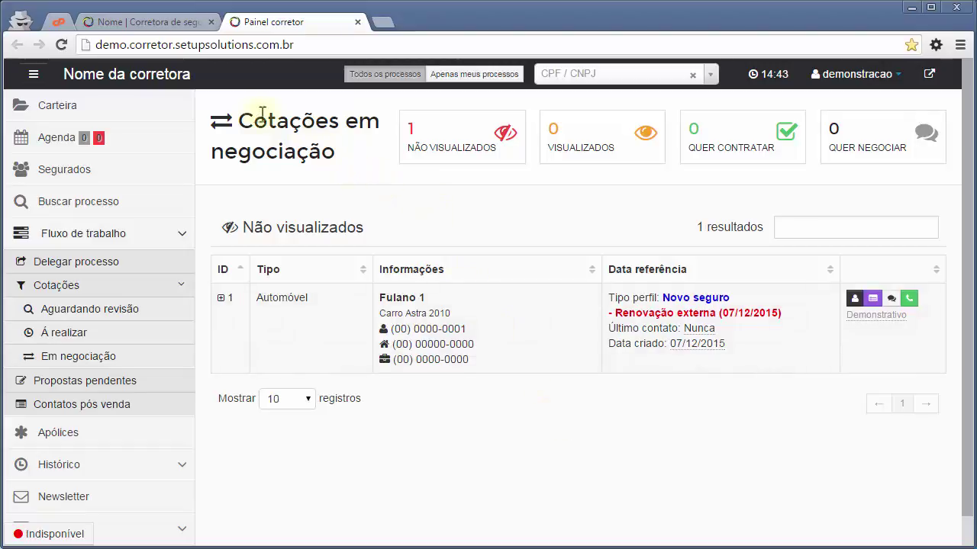
pyautogui.moveTo(246, 116); pyautogui.dragTo(279, 126)
pyautogui.click(356, 148)
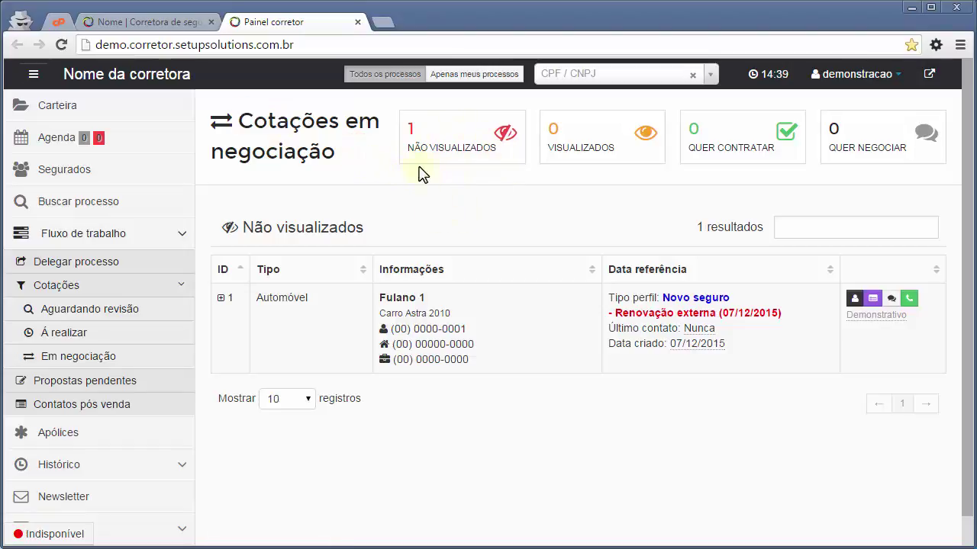
pyautogui.click(230, 300)
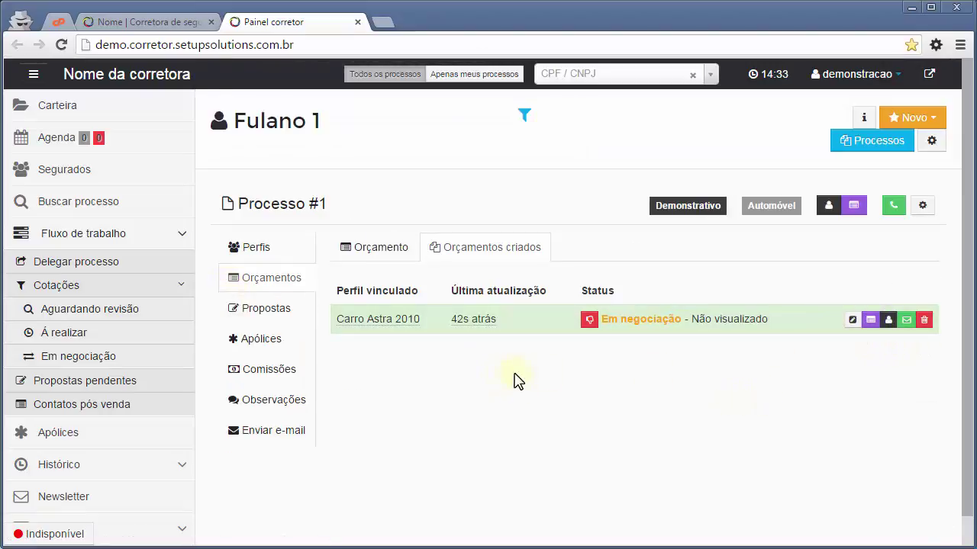
pyautogui.click(870, 320)
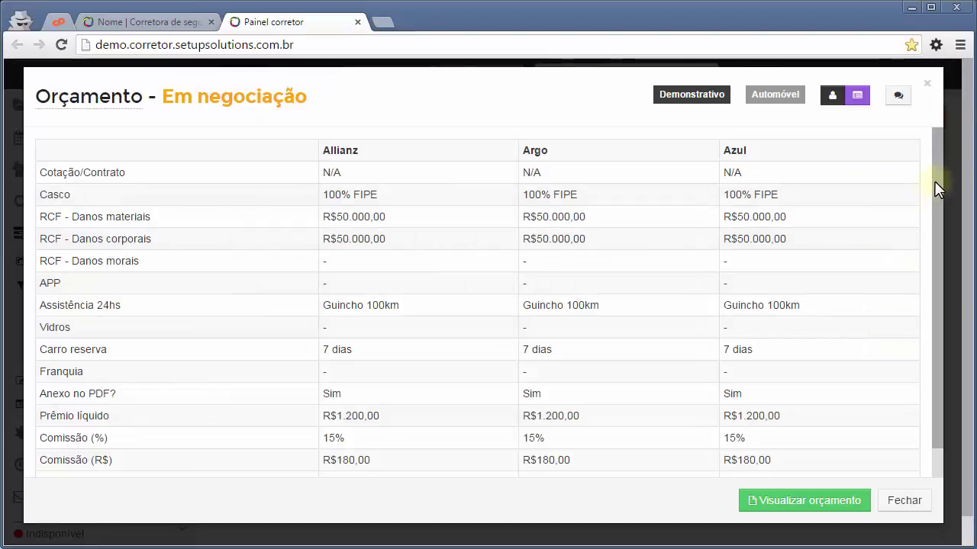
pyautogui.moveTo(934, 181)
pyautogui.mouseDown()
pyautogui.moveTo(940, 225)
pyautogui.moveTo(939, 165)
pyautogui.mouseUp()
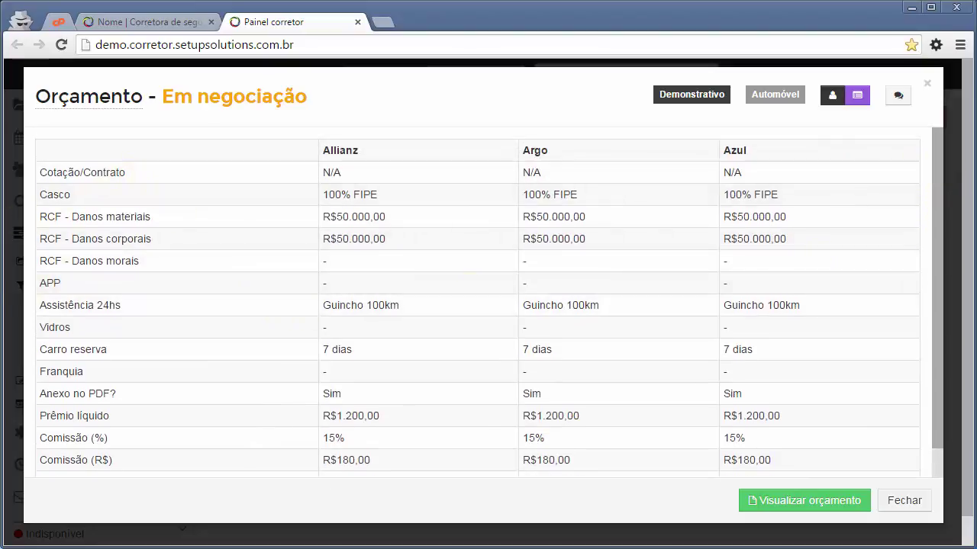
pyautogui.moveTo(934, 182); pyautogui.dragTo(937, 223)
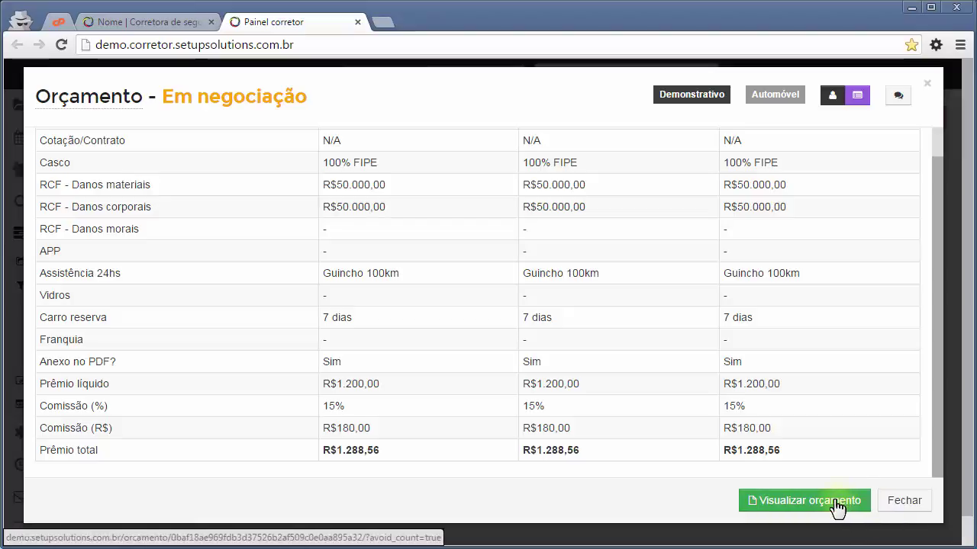
pyautogui.click(908, 502)
pyautogui.click(854, 420)
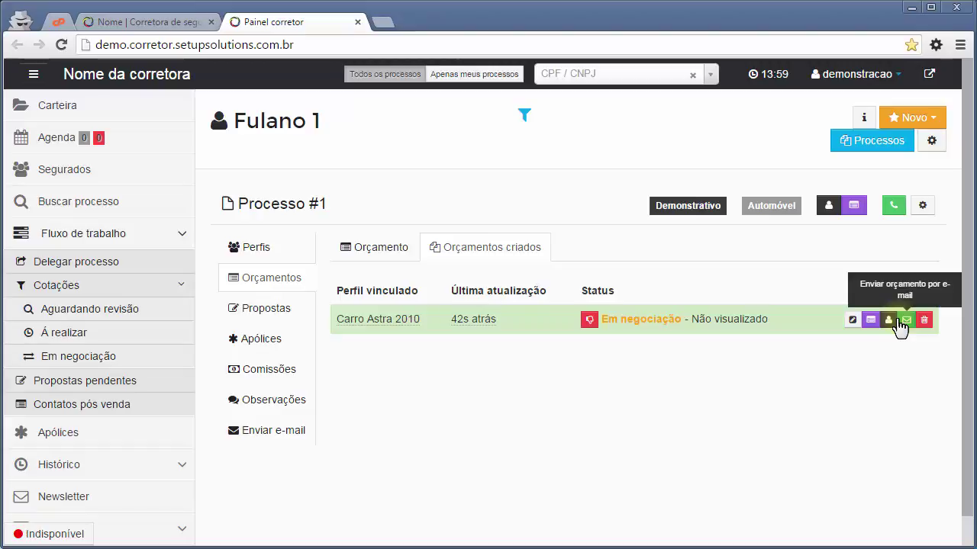
# E-mail the Carro Astra 2010 quote to the client and bring up the Webmail inbox.
pyautogui.click(906, 319)
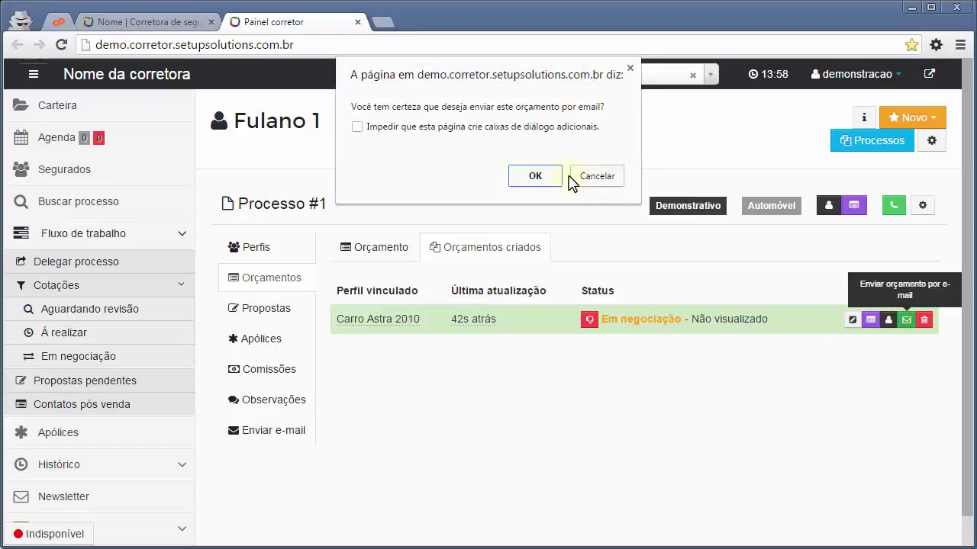
pyautogui.click(544, 177)
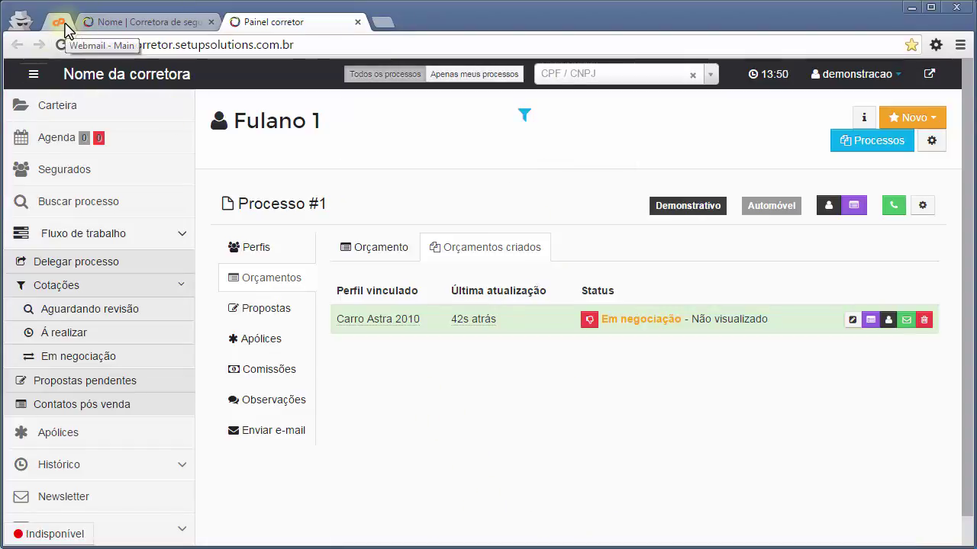
pyautogui.click(61, 23)
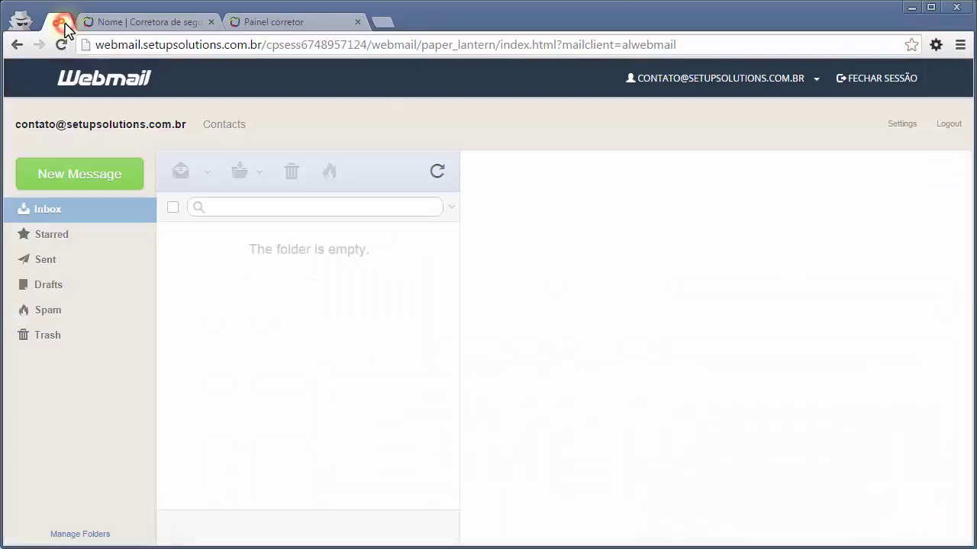
# Refresh the inbox and read the 'Seu orçamento - Automóvel' message with its quote link and note 'teste'.
pyautogui.click(436, 172)
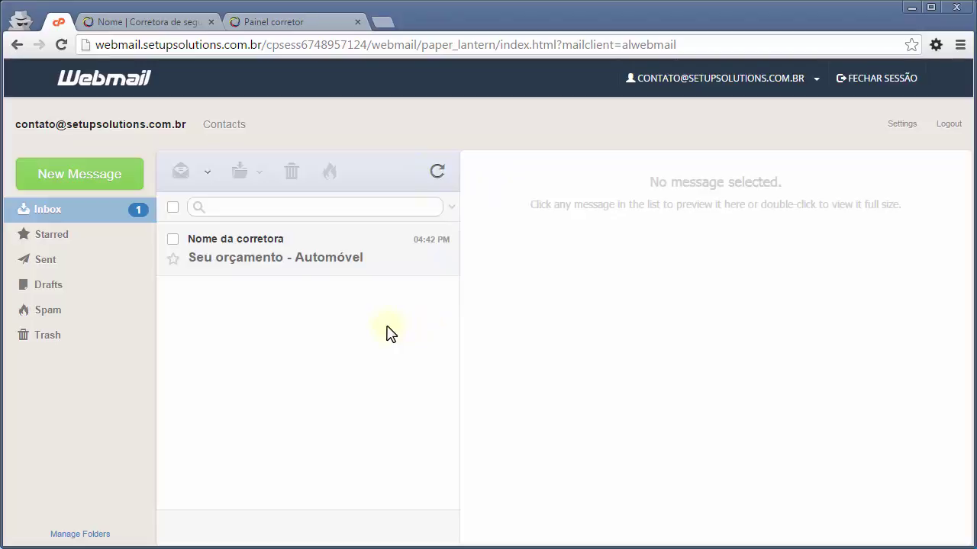
pyautogui.click(398, 266)
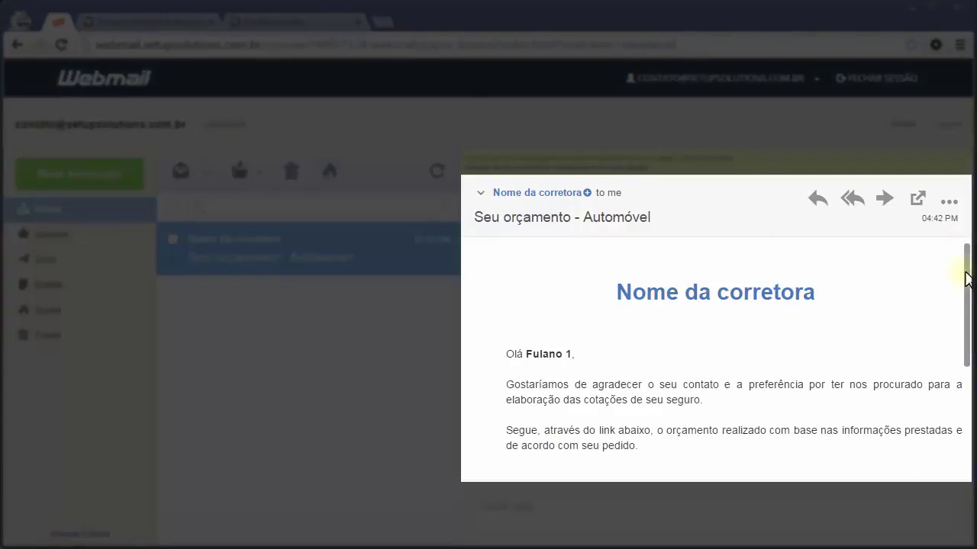
pyautogui.moveTo(966, 274); pyautogui.dragTo(973, 323)
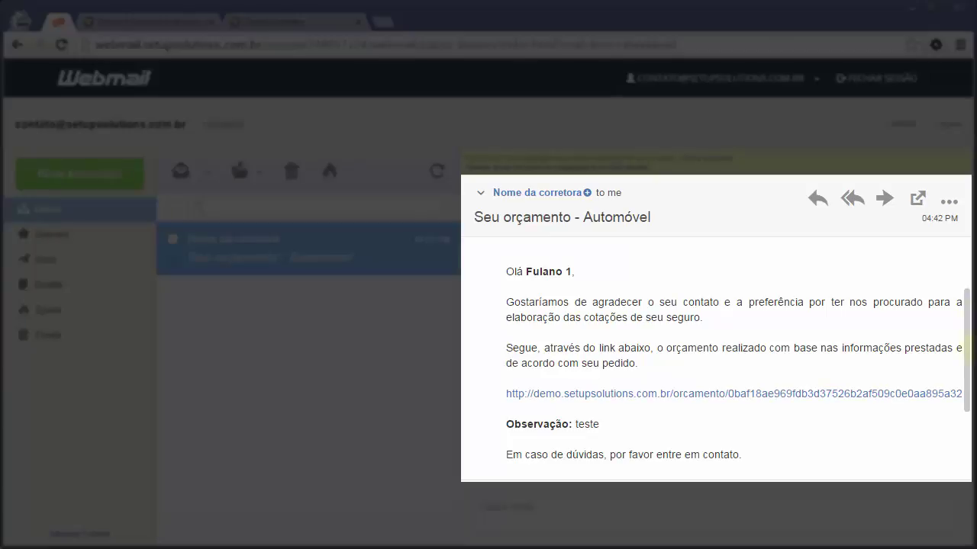
pyautogui.scroll(-2, 716, 358)
pyautogui.scroll(-1, 565, 389)
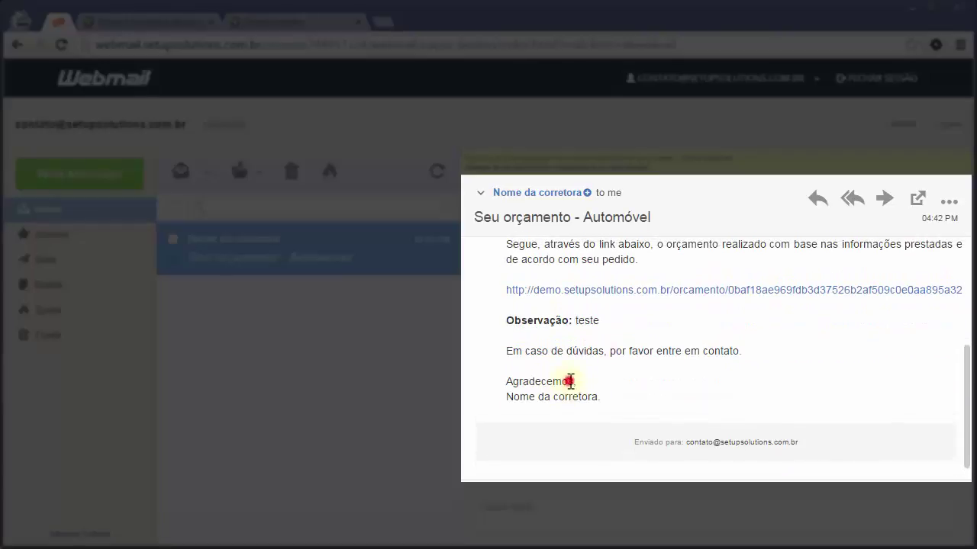
pyautogui.scroll(2, 811, 374)
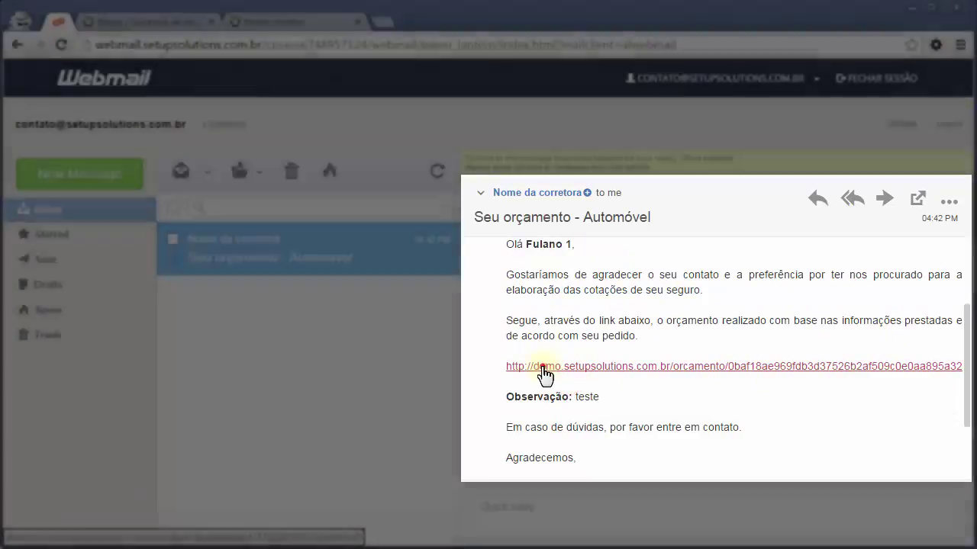
# Open the e-mailed quote link and show the Boleto installment prices for Allianz and Azul.
pyautogui.click(544, 370)
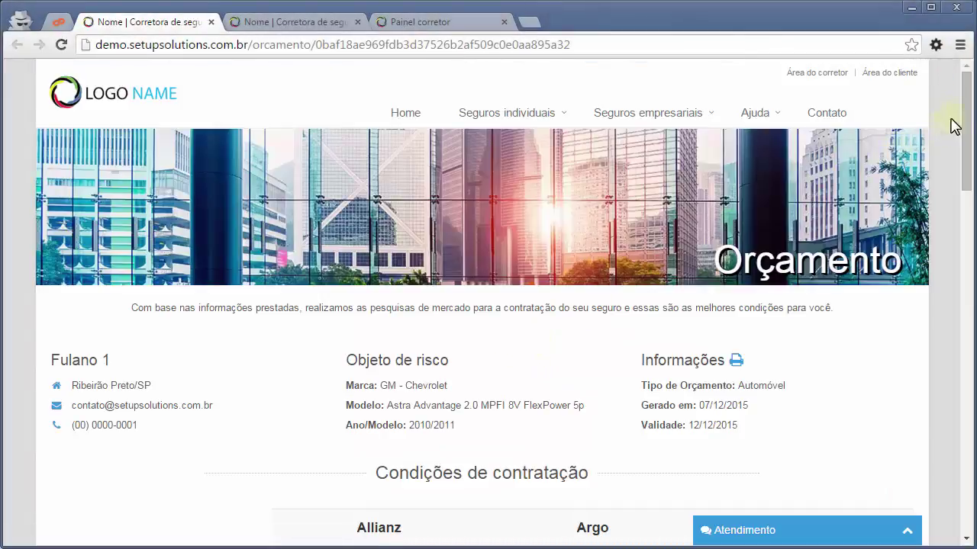
pyautogui.moveTo(969, 99); pyautogui.dragTo(971, 307)
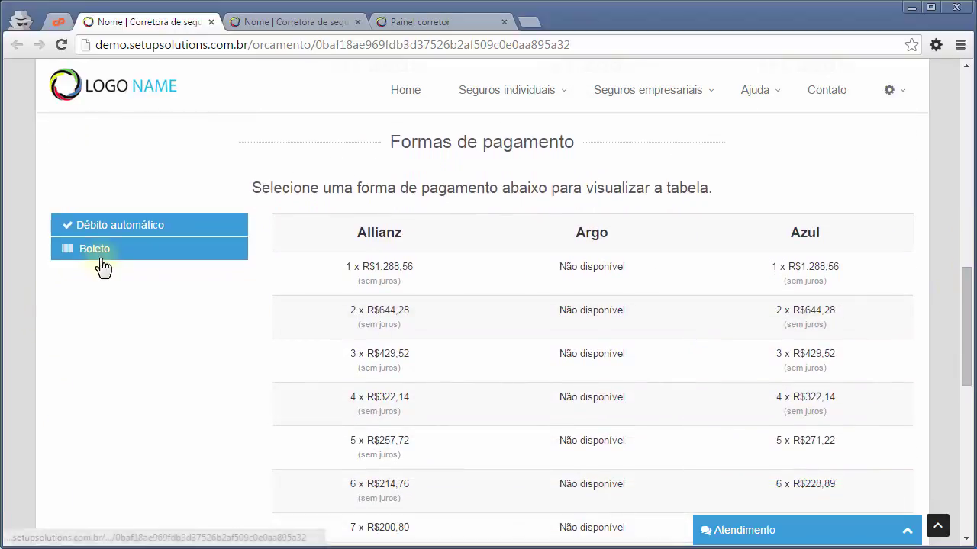
pyautogui.click(98, 255)
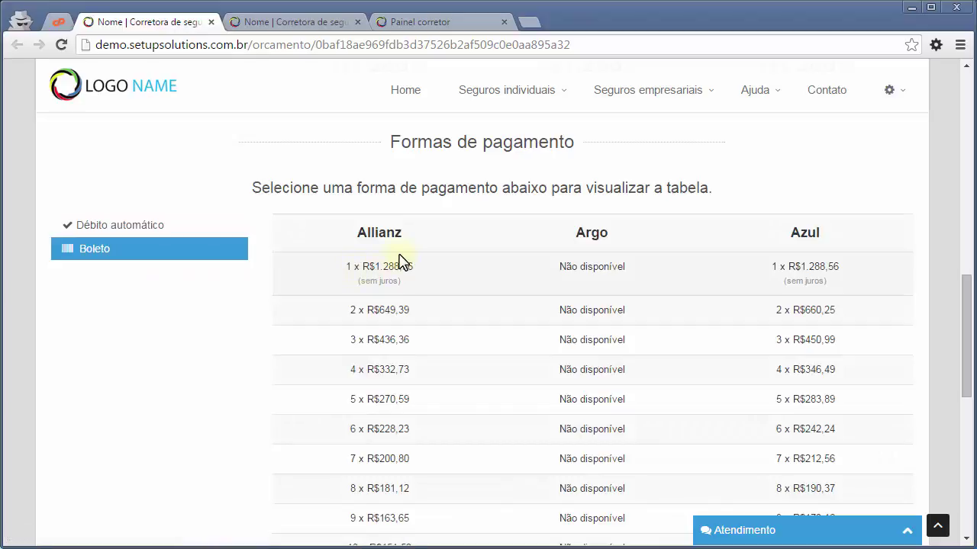
pyautogui.scroll(-6, 403, 263)
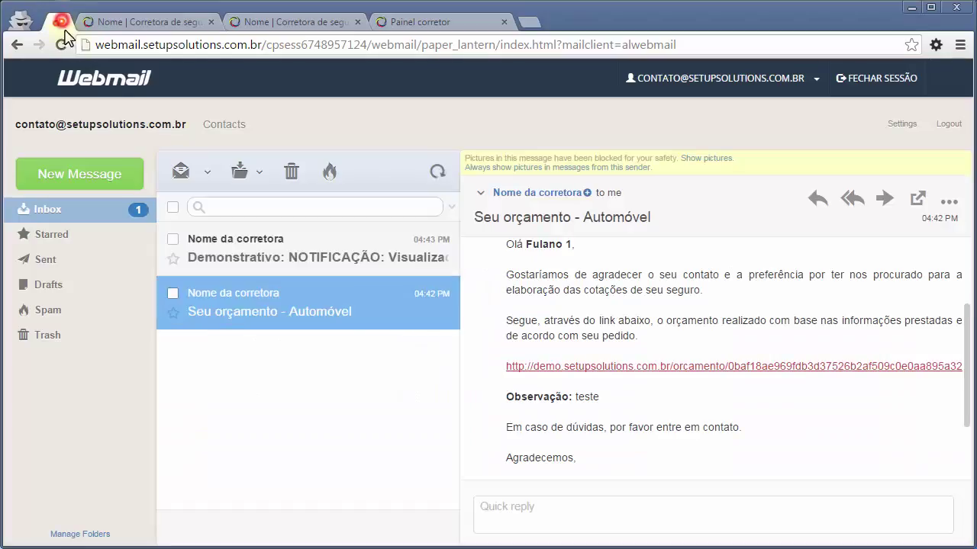
# Read the Orçamento #1 Visualizado notification, close one client site tab and return to Painel Corretor.
pyautogui.click(58, 22)
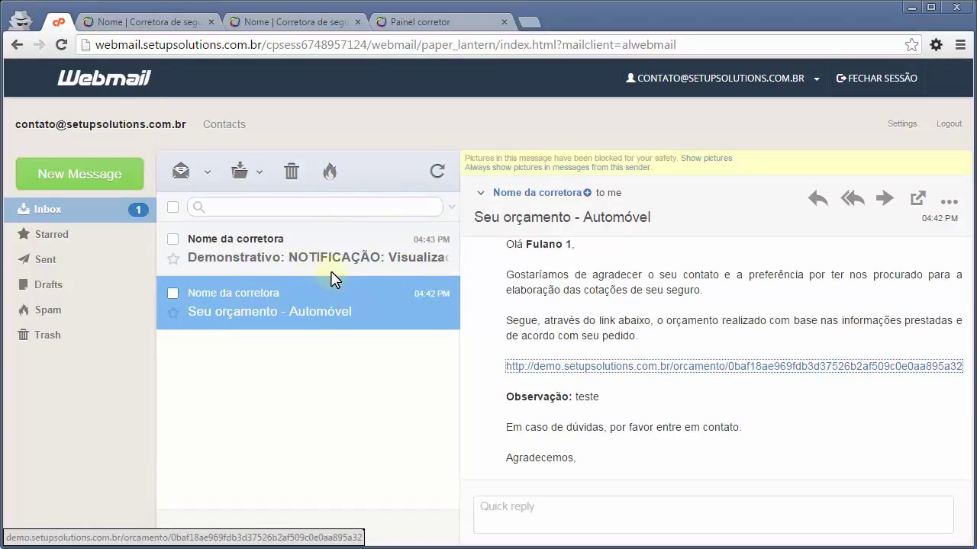
pyautogui.click(334, 269)
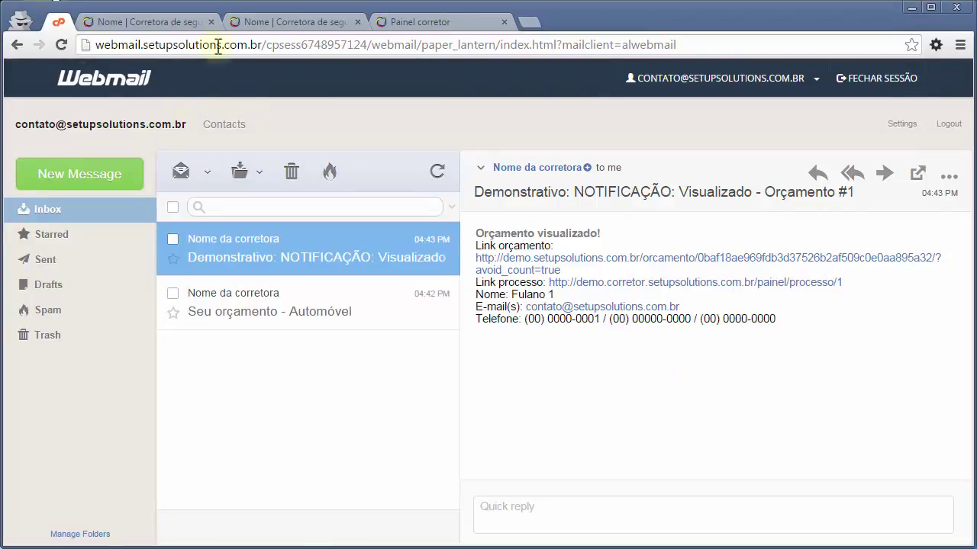
pyautogui.click(210, 21)
pyautogui.click(307, 23)
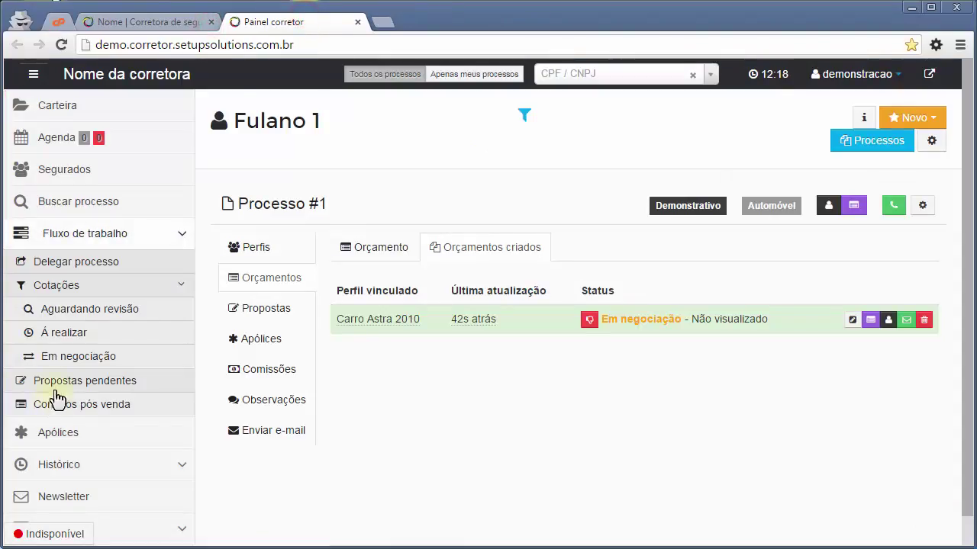
# List Em negociação quotes filtered to Visualizados, showing the Automóvel Carro Astra 2010 quote.
pyautogui.click(74, 356)
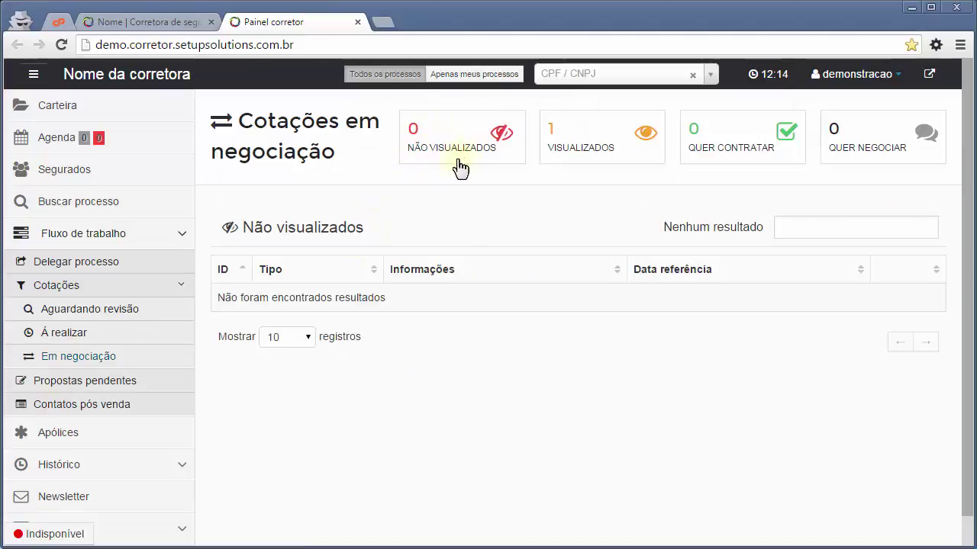
pyautogui.click(581, 148)
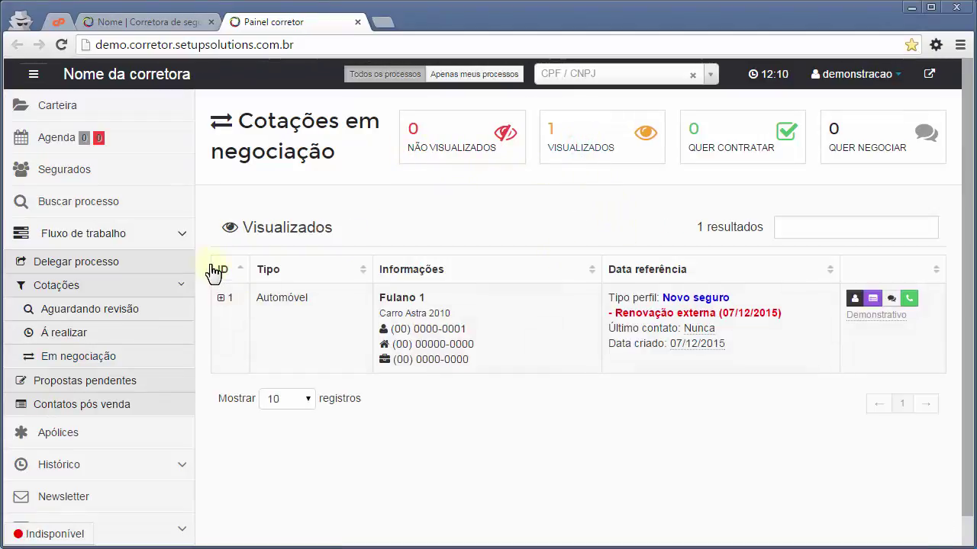
# Accept the quote as Allianz via DÉBITO EM CONTA 3xR$429,52, then check Webmail for new mail.
pyautogui.click(180, 25)
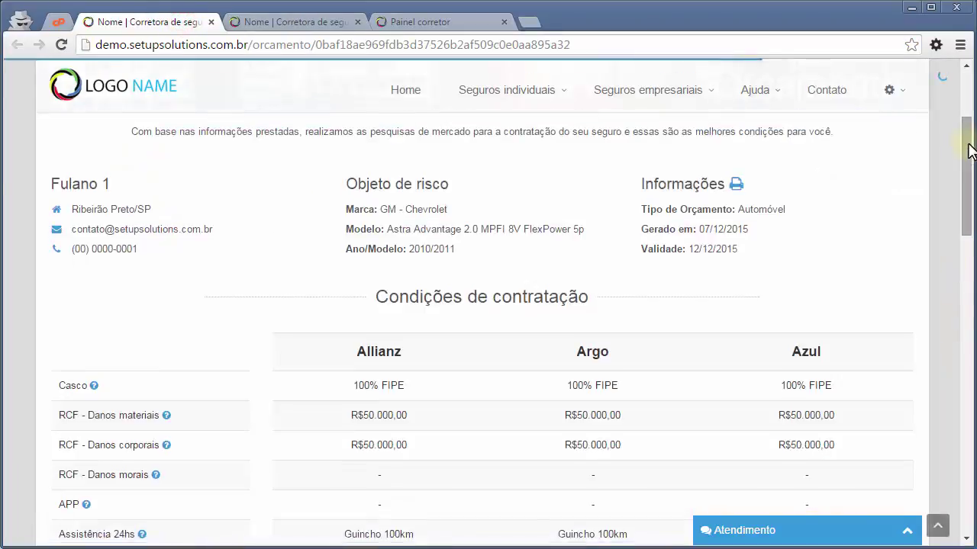
pyautogui.scroll(-6, 949, 239)
pyautogui.scroll(-9, 948, 239)
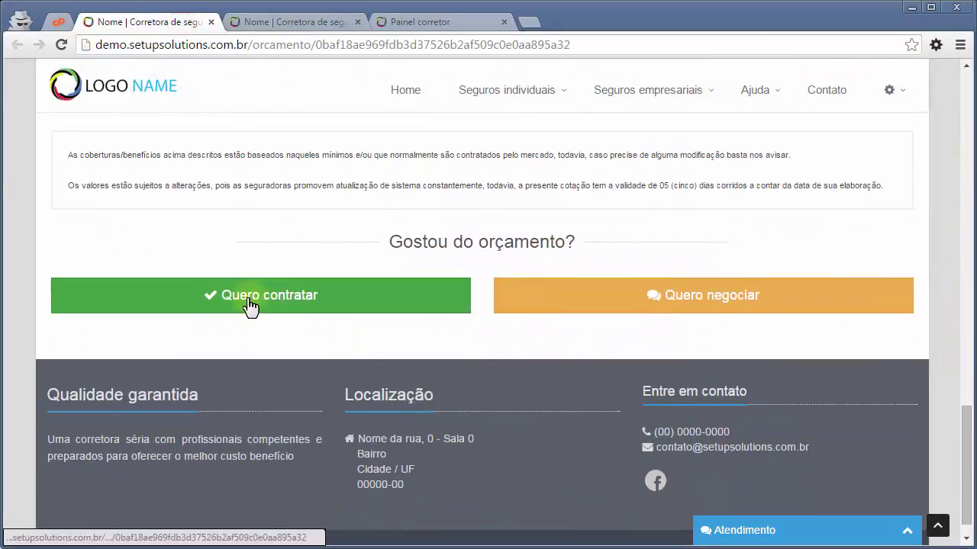
pyautogui.click(249, 306)
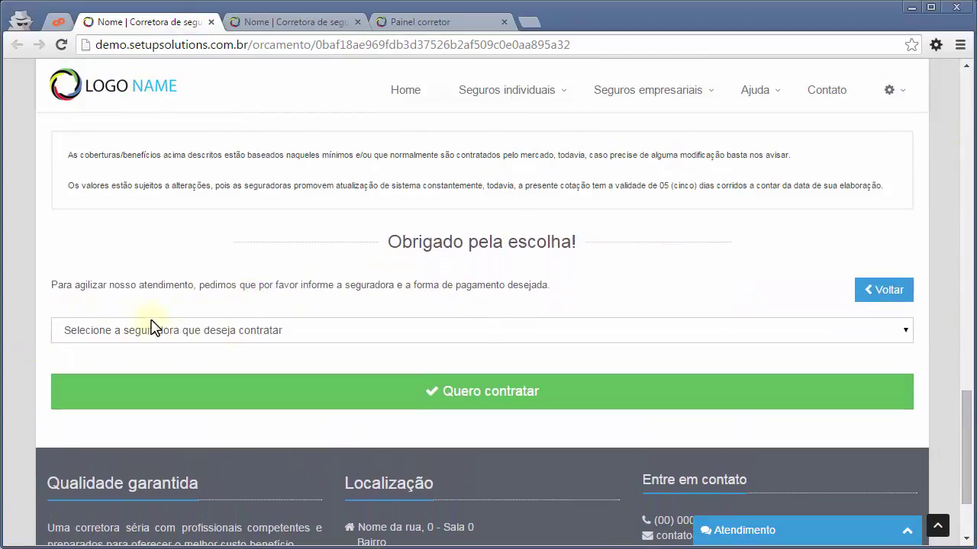
pyautogui.click(218, 334)
pyautogui.click(113, 362)
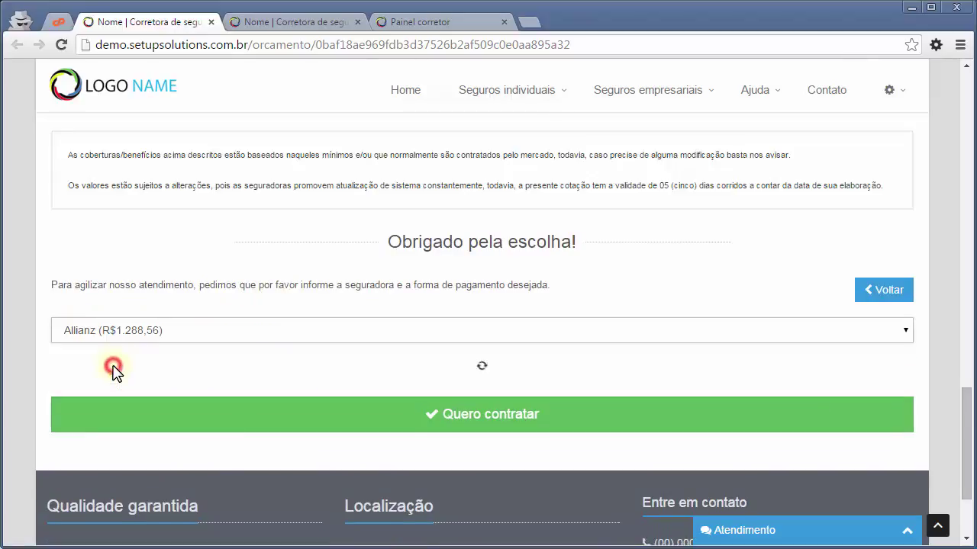
pyautogui.click(210, 381)
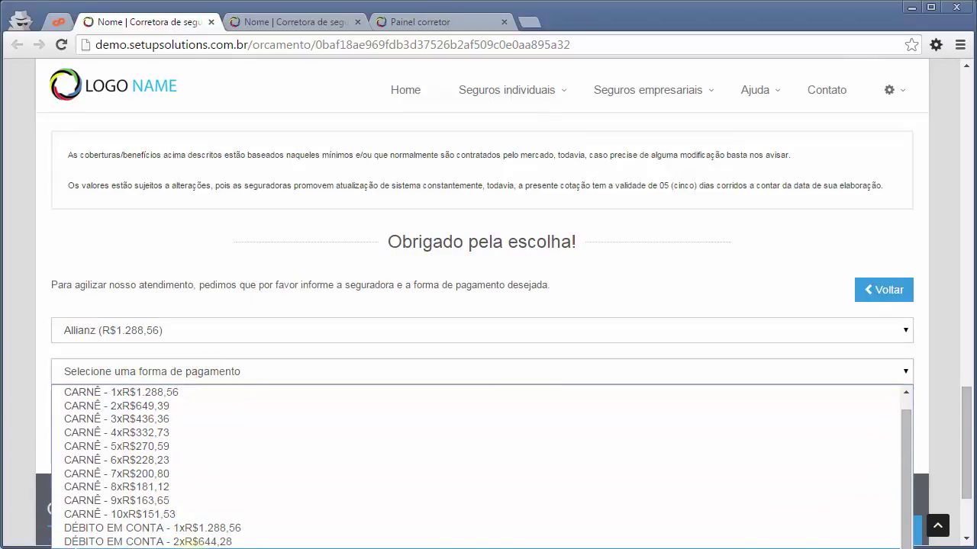
pyautogui.click(187, 542)
pyautogui.click(447, 429)
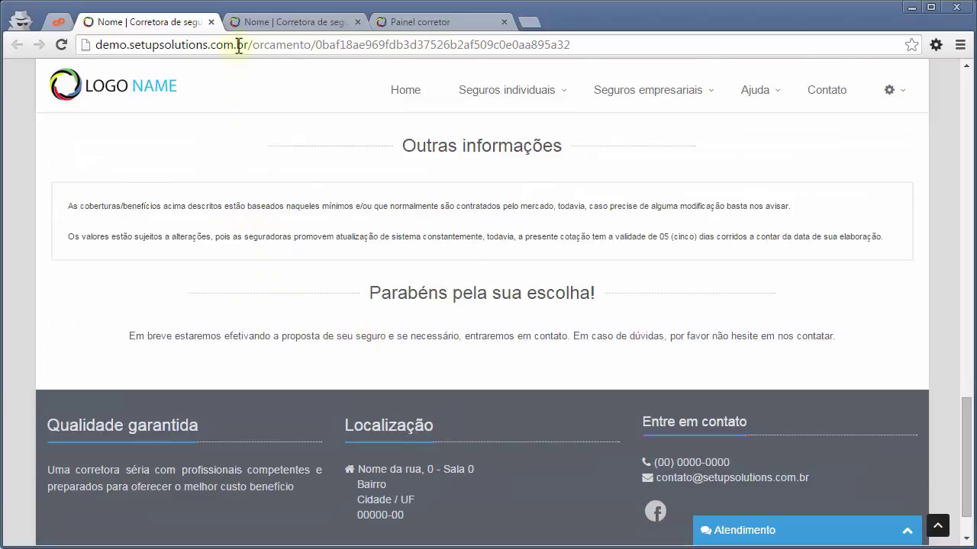
pyautogui.click(59, 21)
pyautogui.click(449, 174)
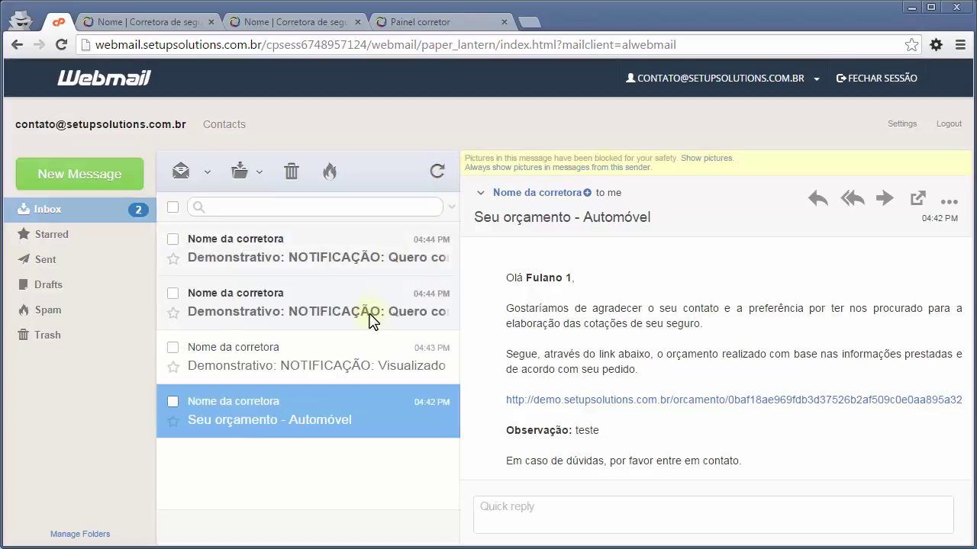
# Read the Quero contratar notification showing Allianz and DÉBITO EM CONTA, then return to Painel Corretor.
pyautogui.click(369, 317)
pyautogui.click(360, 257)
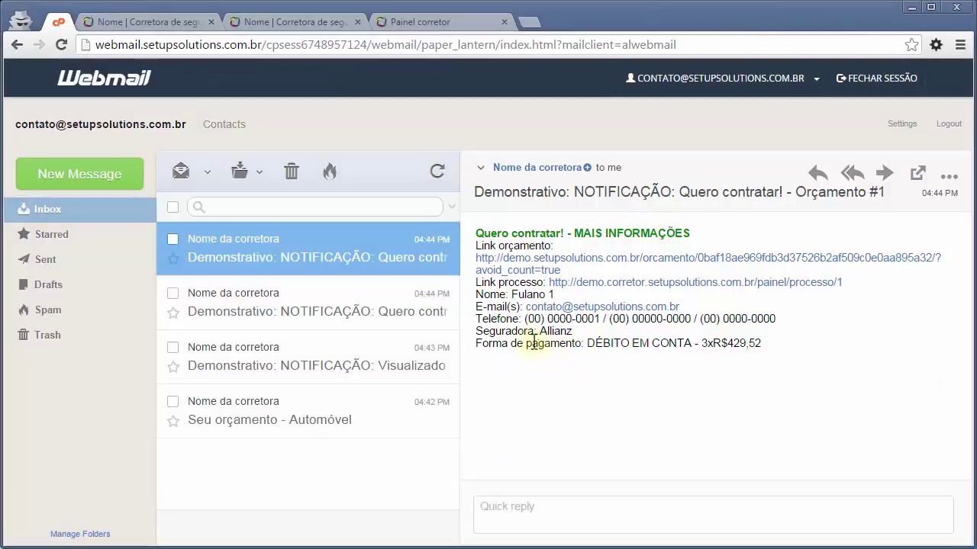
pyautogui.moveTo(478, 333); pyautogui.dragTo(589, 333)
pyautogui.click(596, 334)
pyautogui.click(664, 342)
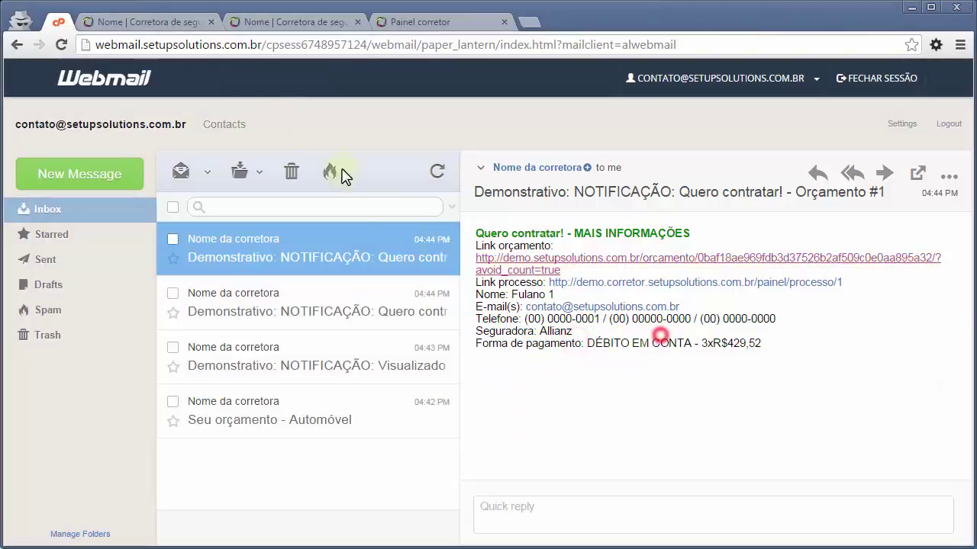
pyautogui.click(389, 25)
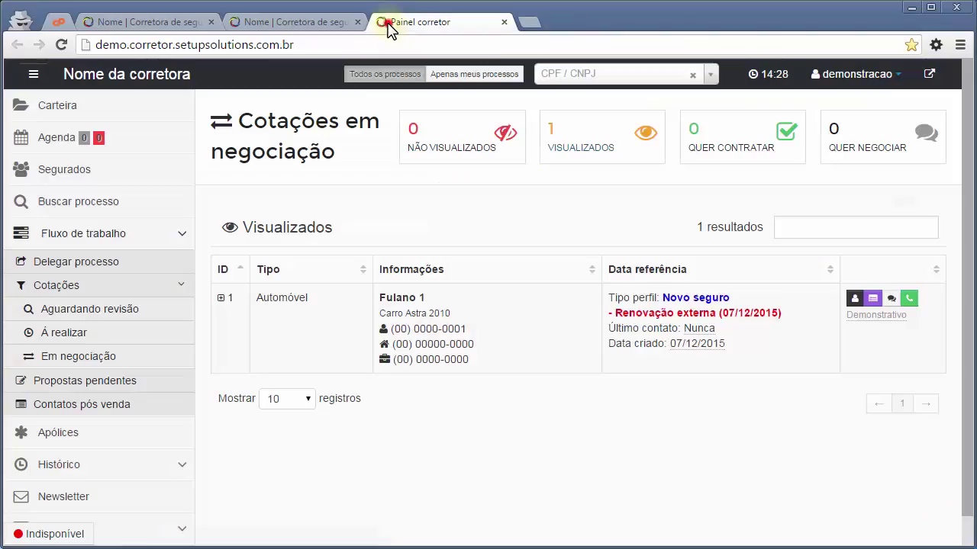
# Filter negotiations to Quer contratar and open Processo #1, showing Allianz / DÉBITO EM CONTA 3xR$429,52.
pyautogui.click(74, 357)
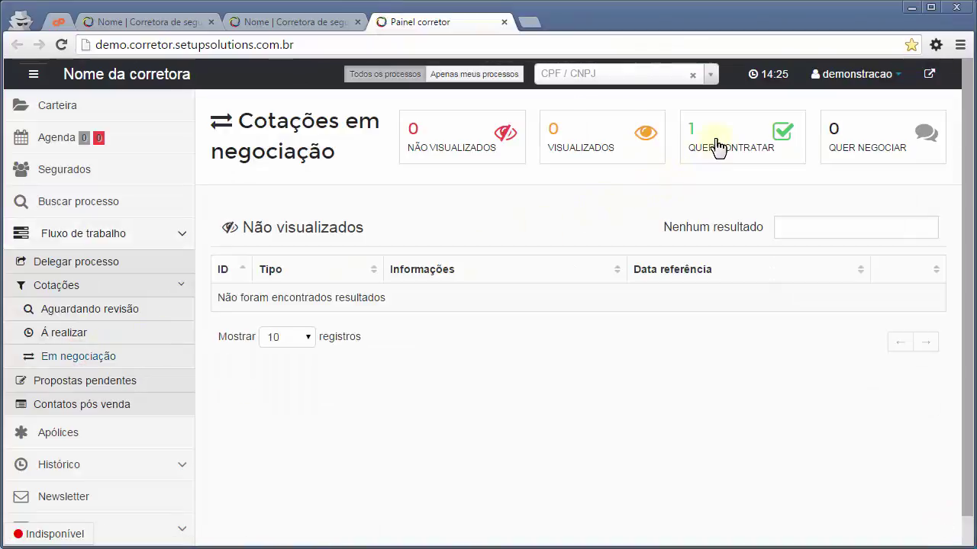
pyautogui.click(718, 142)
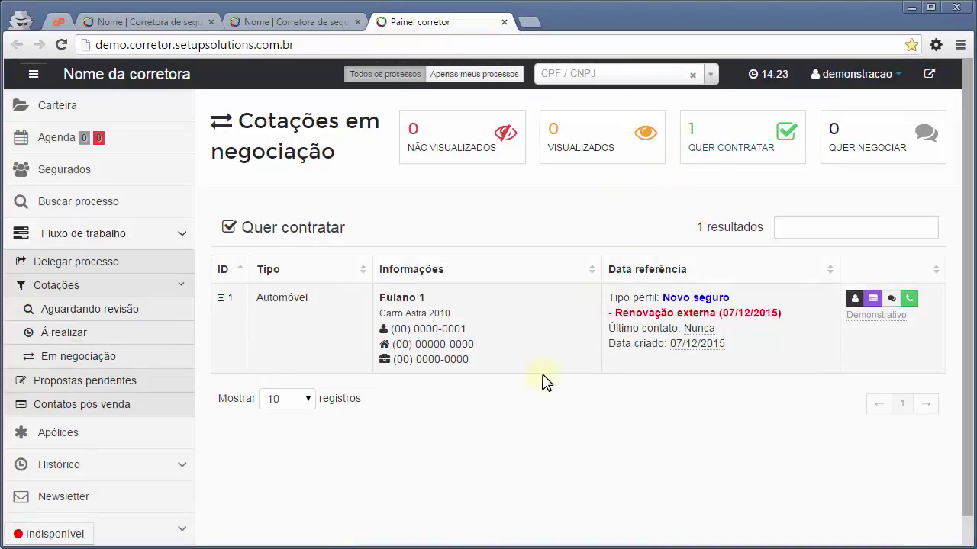
pyautogui.click(435, 235)
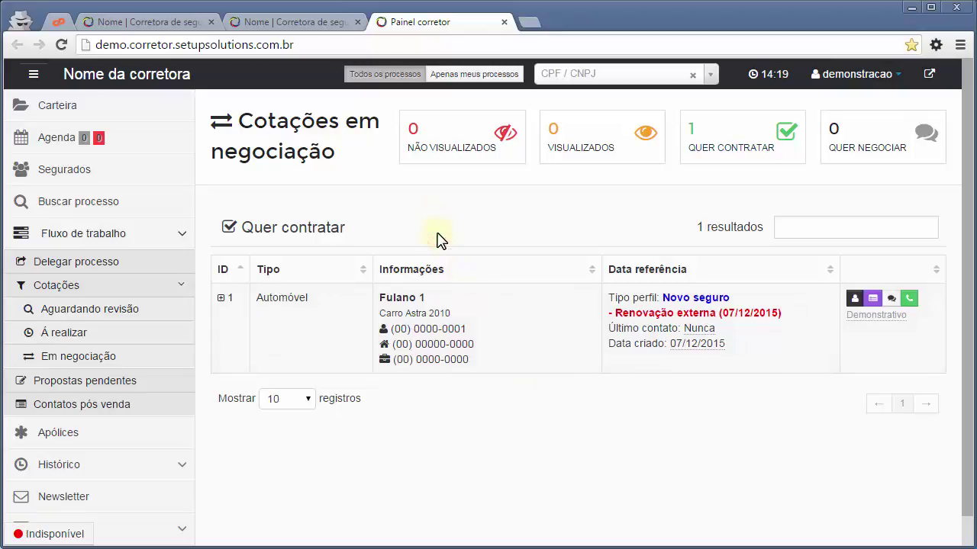
pyautogui.click(224, 303)
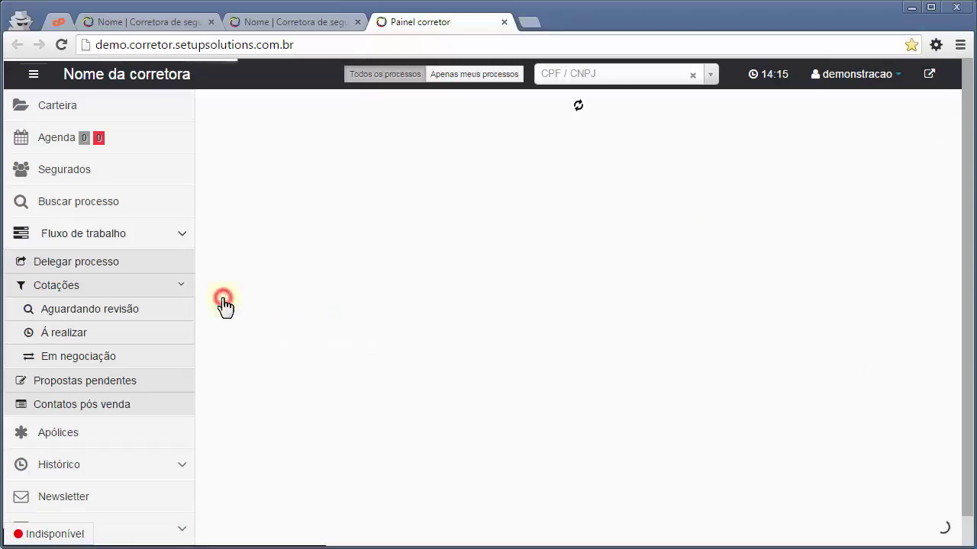
pyautogui.scroll(-1, 556, 386)
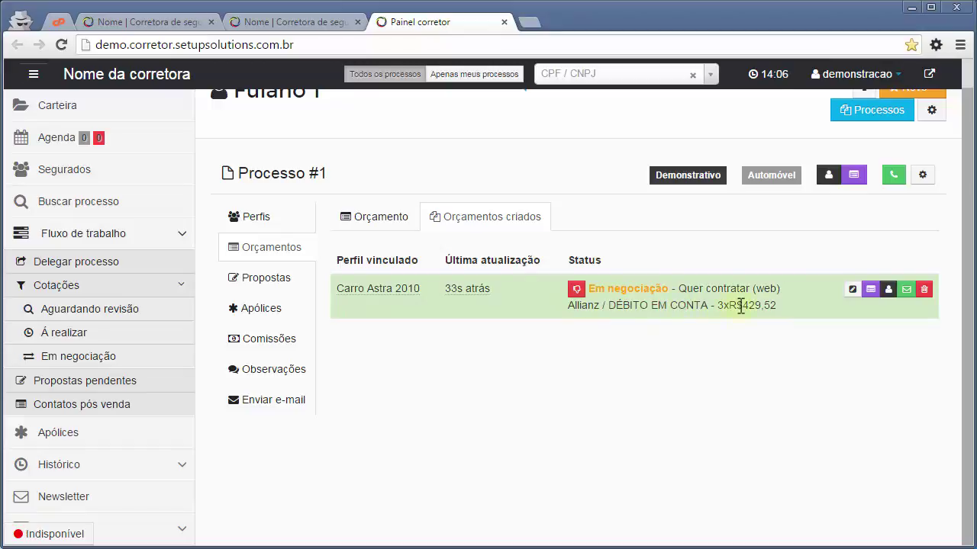
pyautogui.click(665, 347)
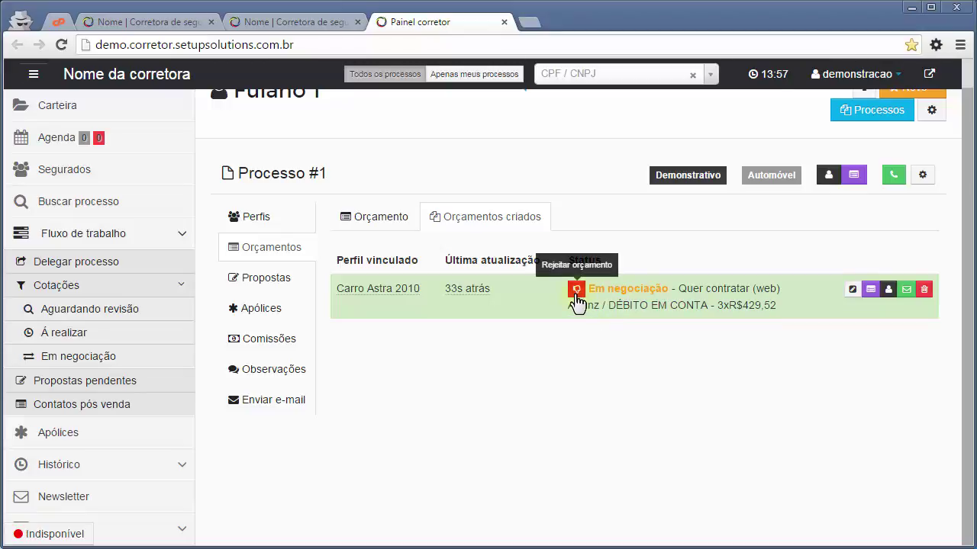
# Begin rejecting the quote with Motivo Concorrência and Listar como perdido set to Sim.
pyautogui.click(576, 290)
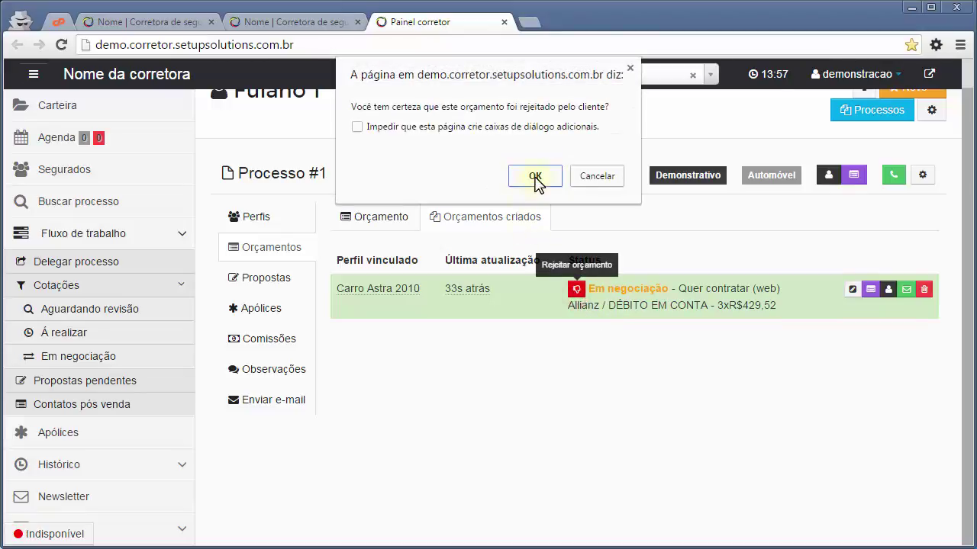
pyautogui.click(535, 176)
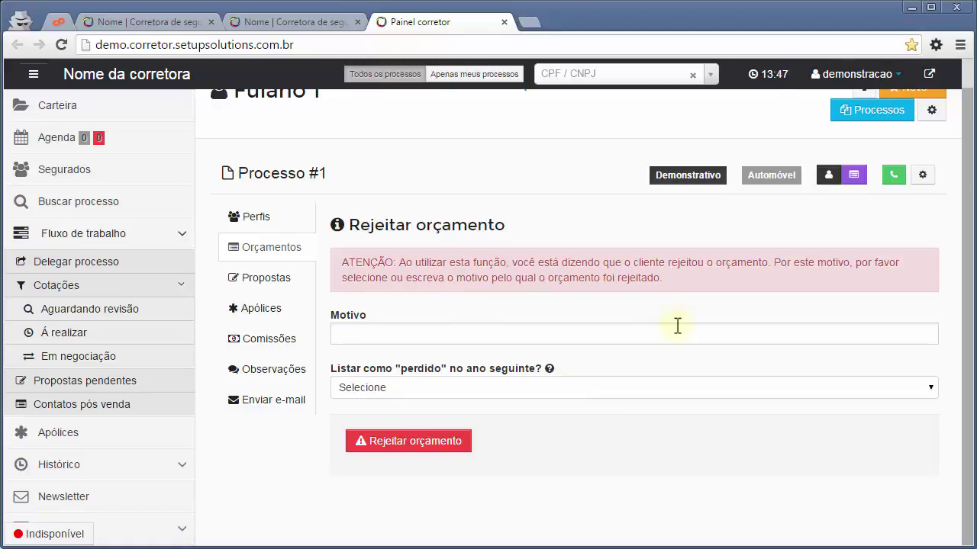
pyautogui.click(676, 326)
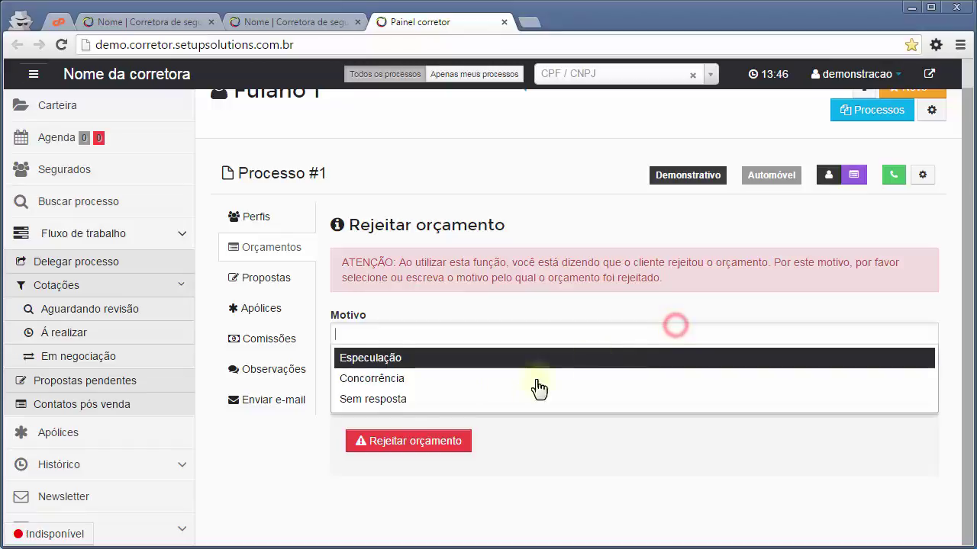
pyautogui.click(381, 389)
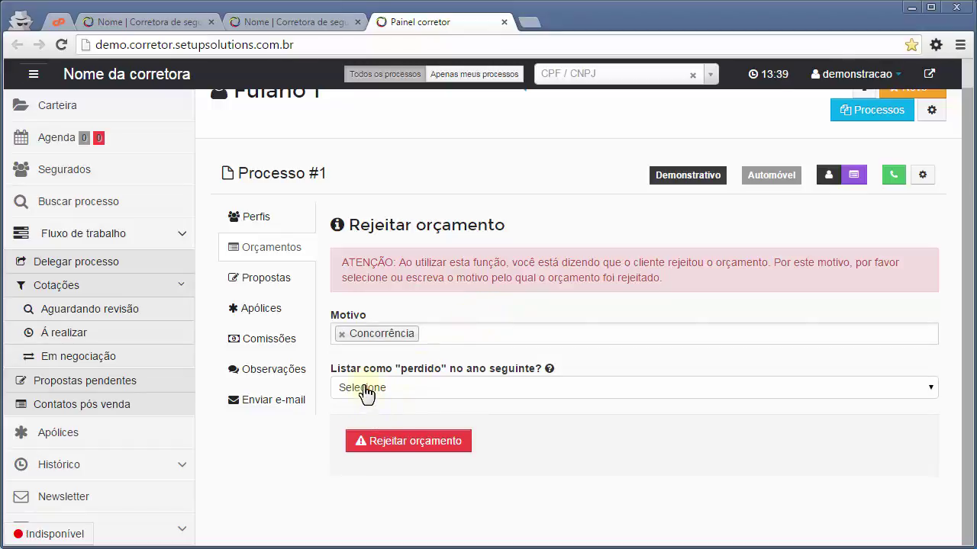
pyautogui.click(496, 391)
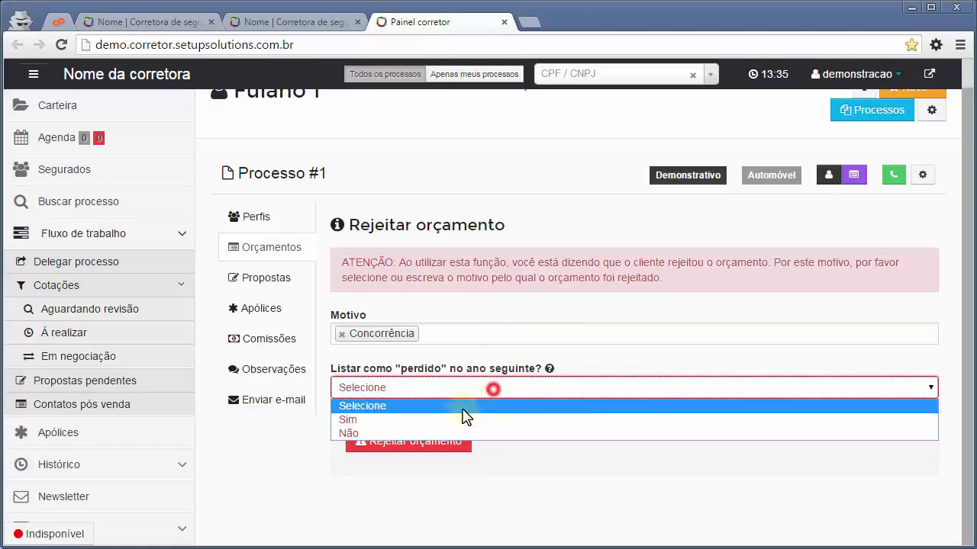
pyautogui.click(365, 422)
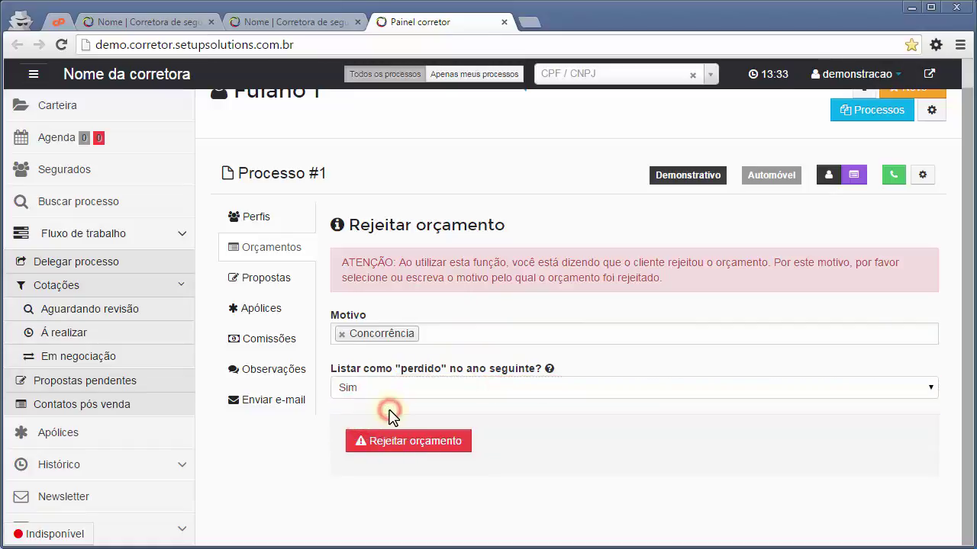
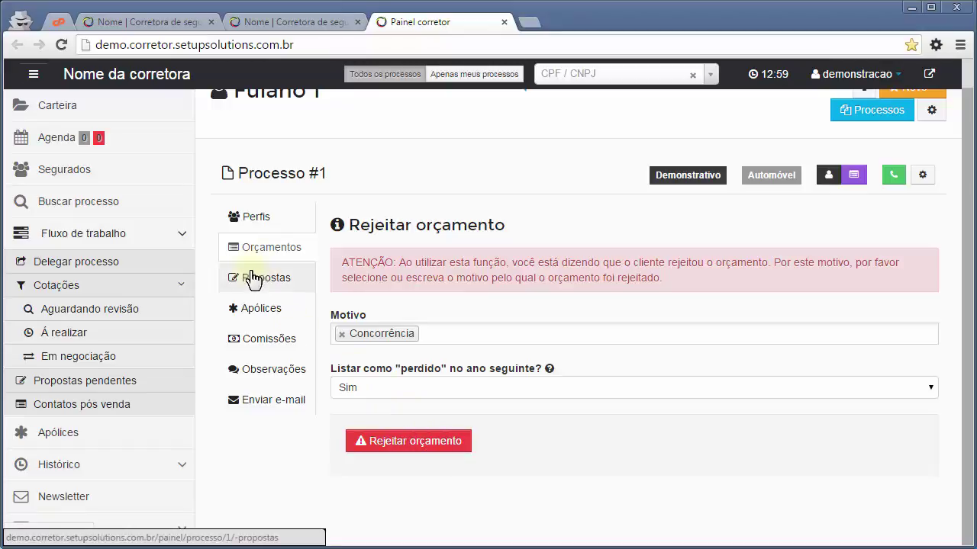
# Abandon the rejection form, return to Processo #1's quotes, and move to the Propostas section.
pyautogui.click(271, 246)
pyautogui.click(559, 409)
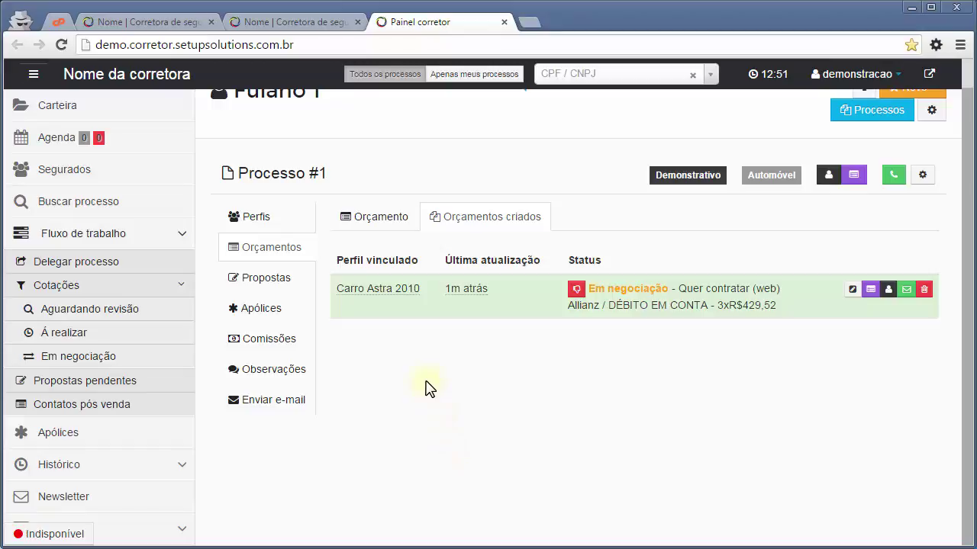
pyautogui.click(279, 277)
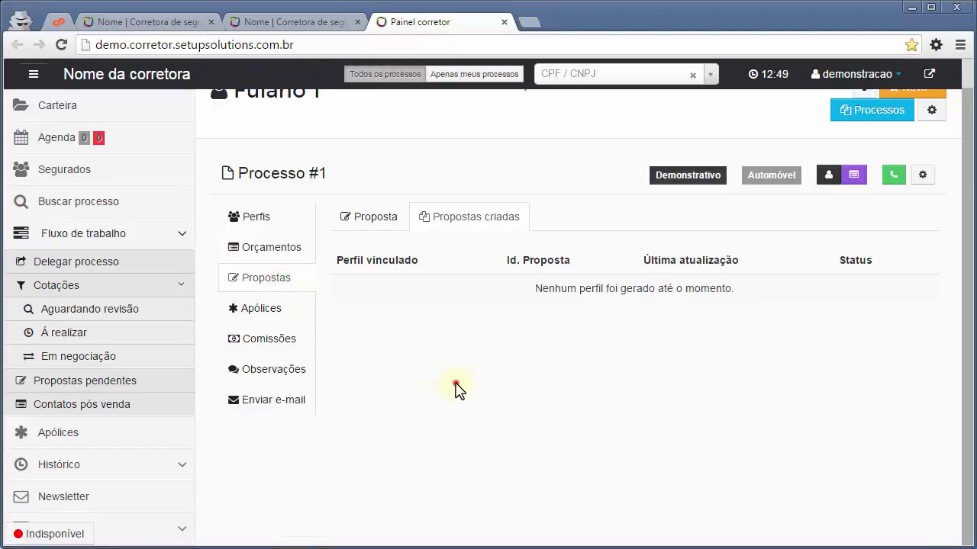
# Start a new proposal linked to the Carro Astra 2010 quote with Allianz as insurer.
pyautogui.click(377, 218)
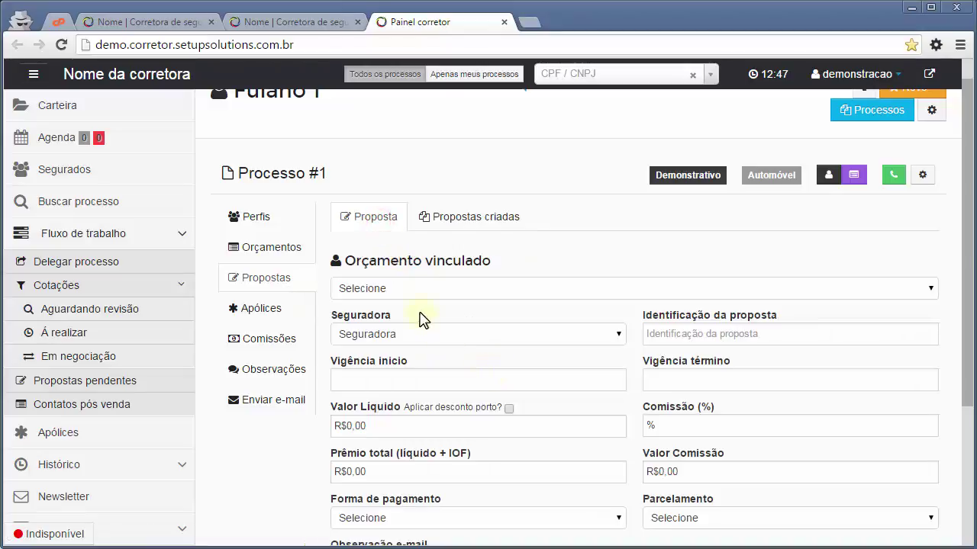
pyautogui.scroll(-1, 582, 305)
pyautogui.click(416, 210)
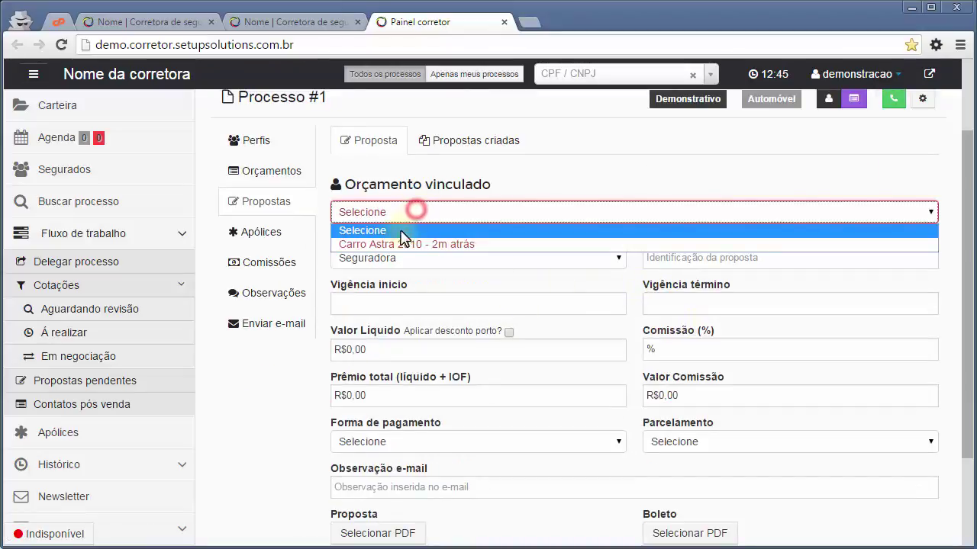
pyautogui.click(402, 246)
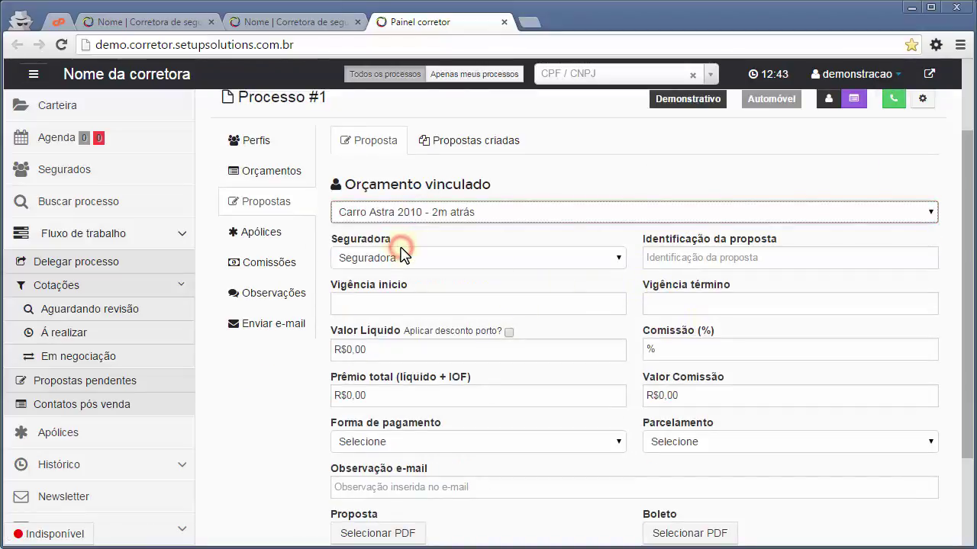
pyautogui.click(532, 238)
pyautogui.click(447, 260)
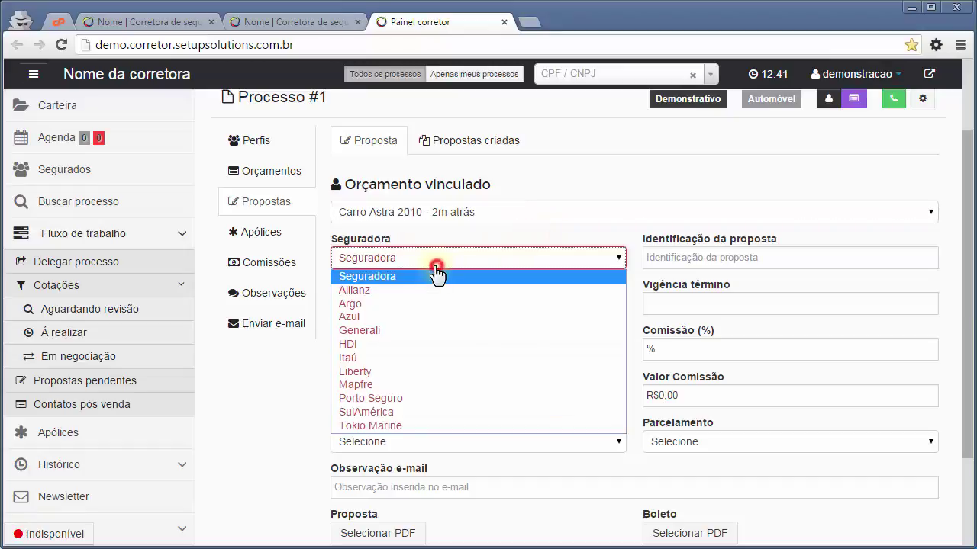
pyautogui.click(370, 292)
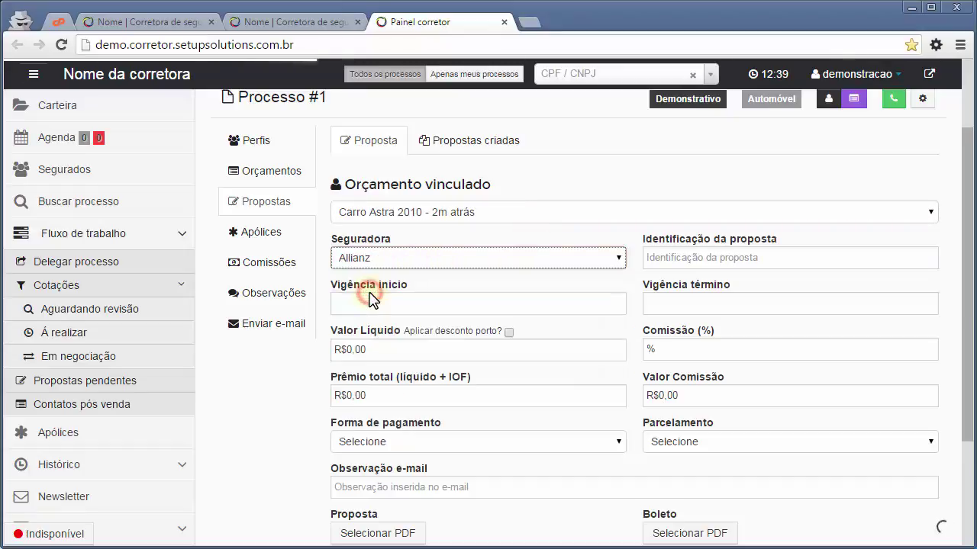
pyautogui.click(297, 361)
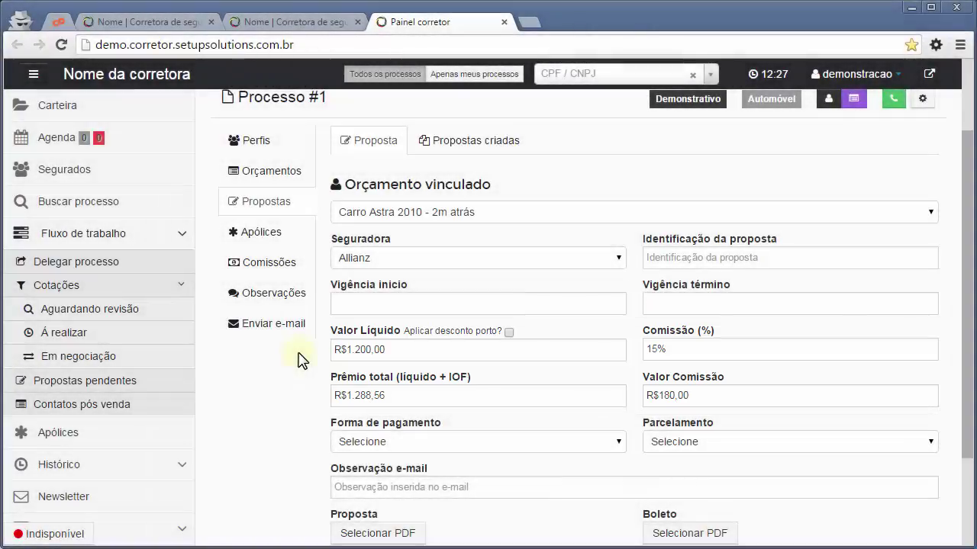
# Enter proposal identification 001 and coverage dates 07/12/2015 to 07/12/2016.
pyautogui.click(836, 252)
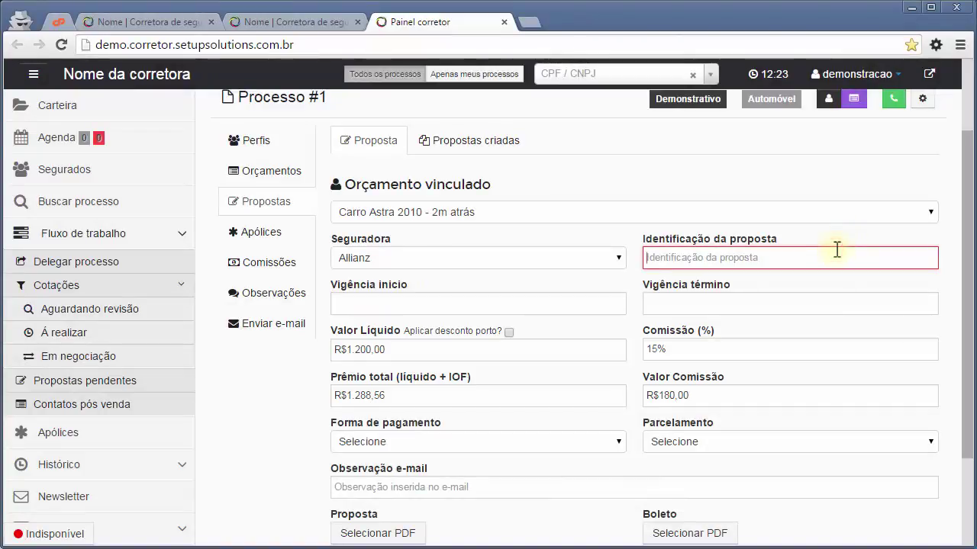
pyautogui.write('001')
pyautogui.press('Tab')
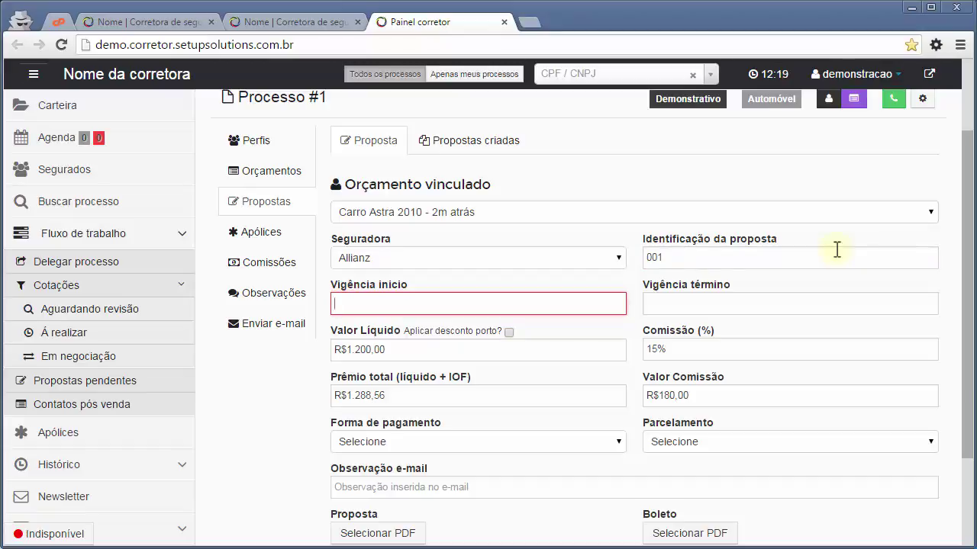
pyautogui.write('07/12/2015')
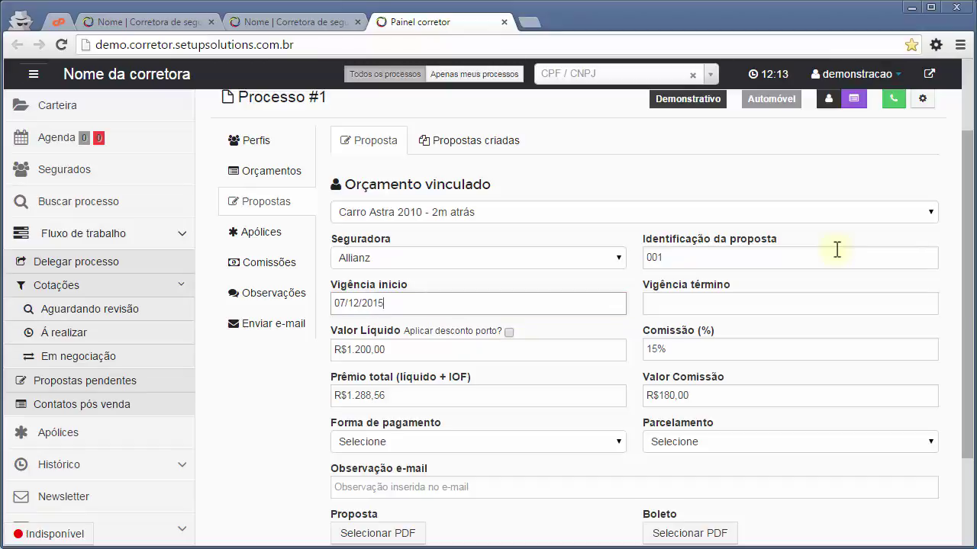
pyautogui.press('Tab')
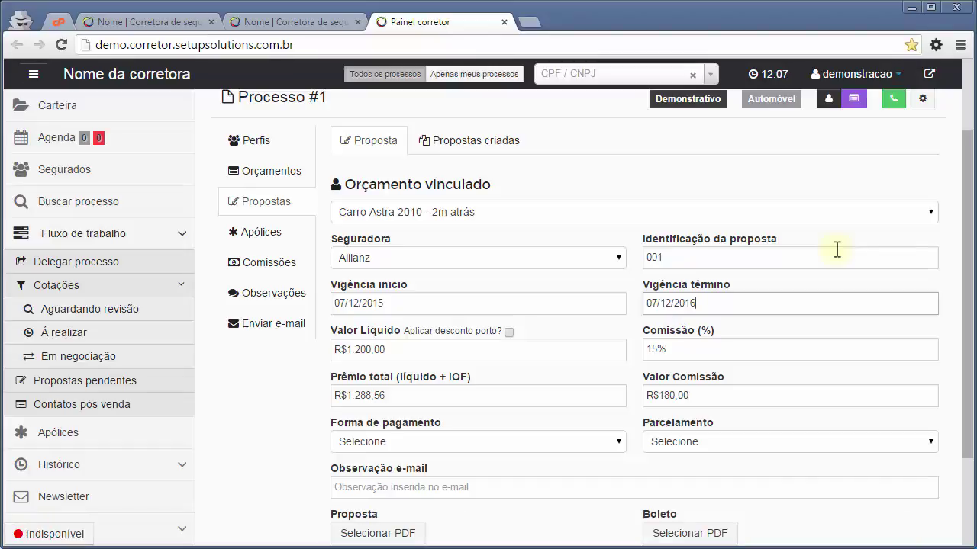
# Set payment to Débito em conta in 3 parcelas and add the e-mail note 'teste'.
pyautogui.scroll(-1, 838, 249)
pyautogui.click(495, 365)
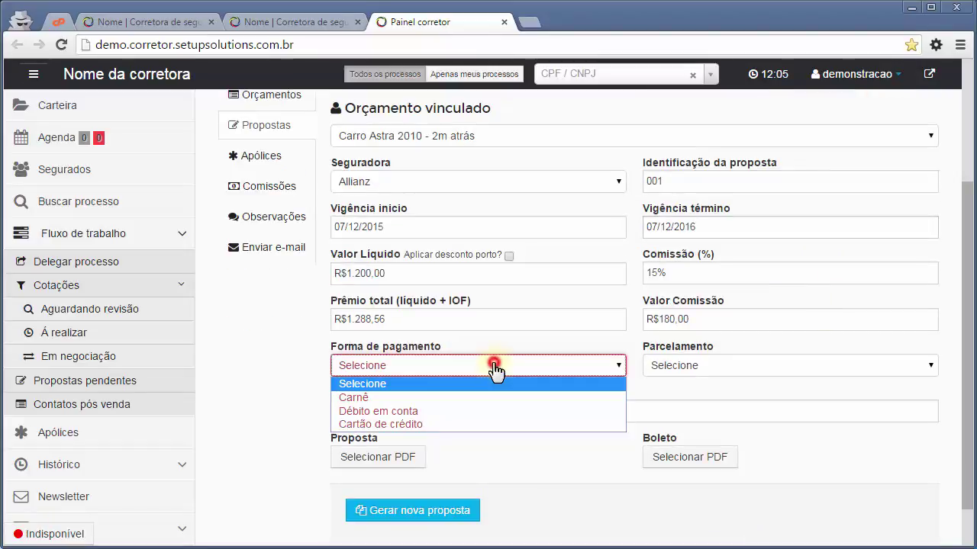
pyautogui.click(396, 412)
pyautogui.click(737, 365)
pyautogui.click(692, 425)
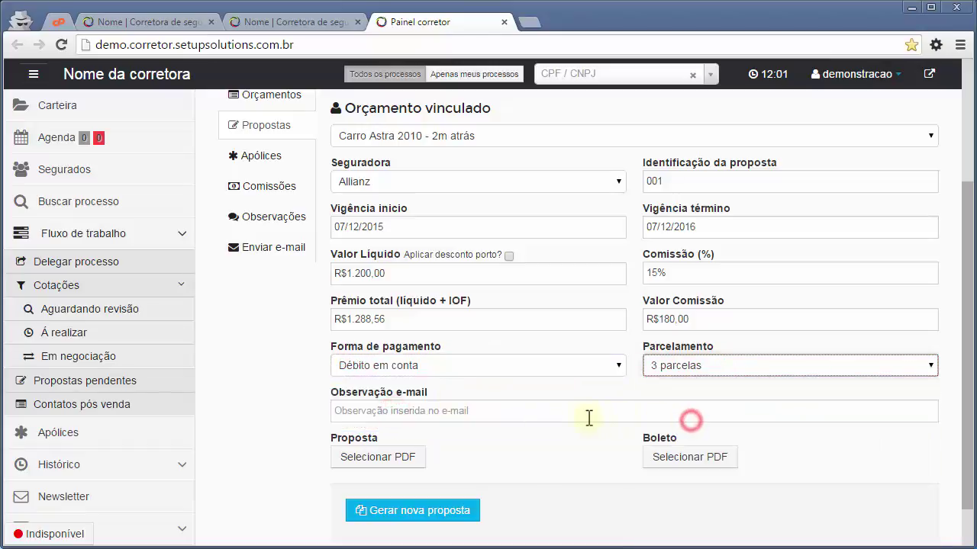
pyautogui.click(550, 414)
pyautogui.write('teste')
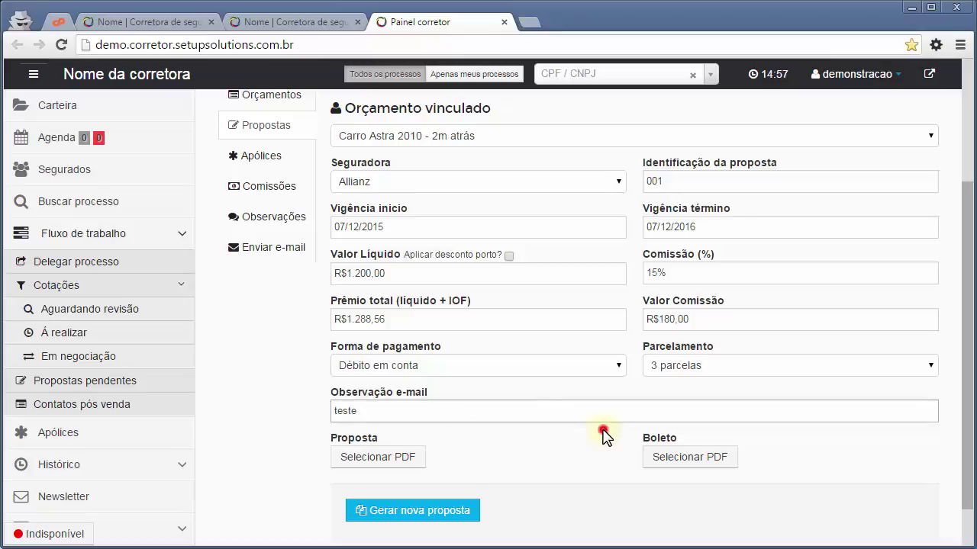
pyautogui.click(603, 432)
pyautogui.scroll(-1, 603, 433)
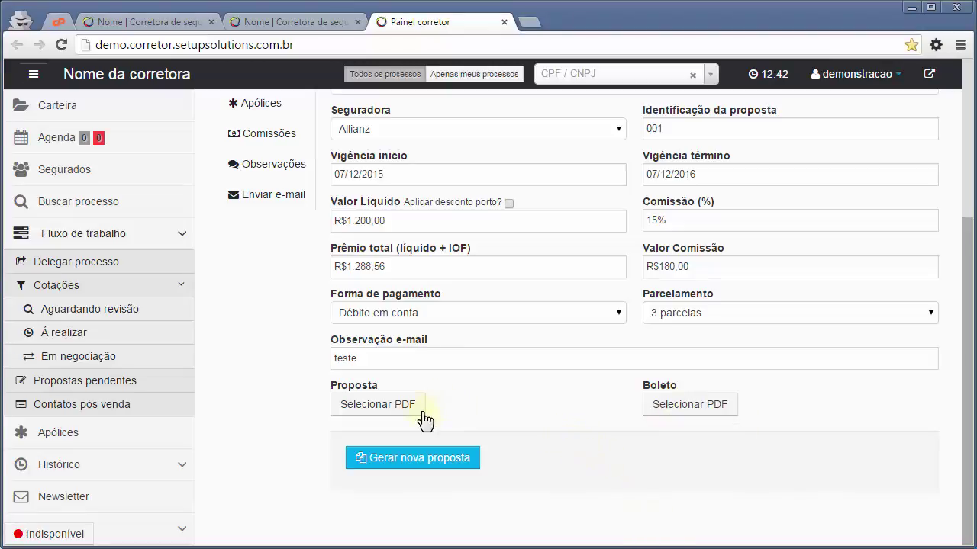
# Attach proposta.pdf as the proposal document and boleto.pdf as the payment slip.
pyautogui.click(401, 411)
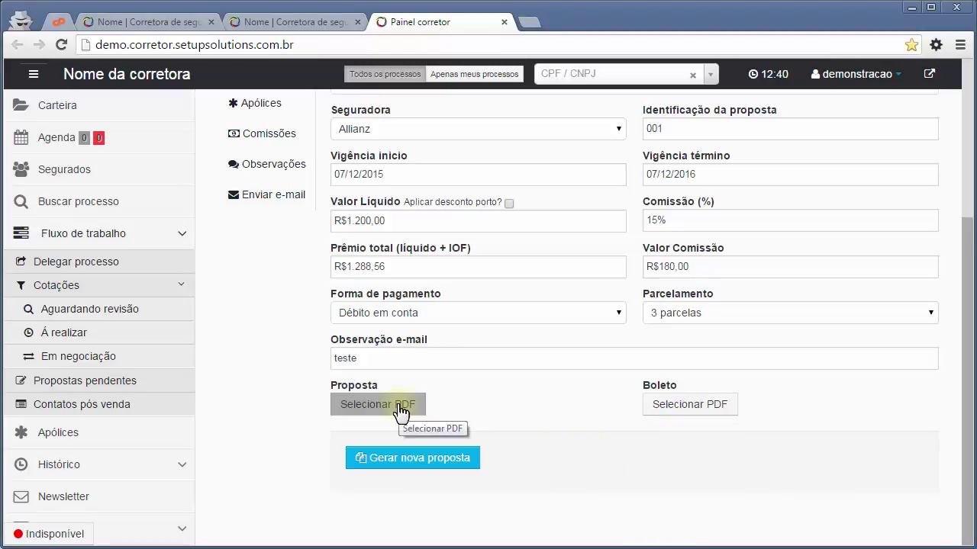
pyautogui.click(401, 411)
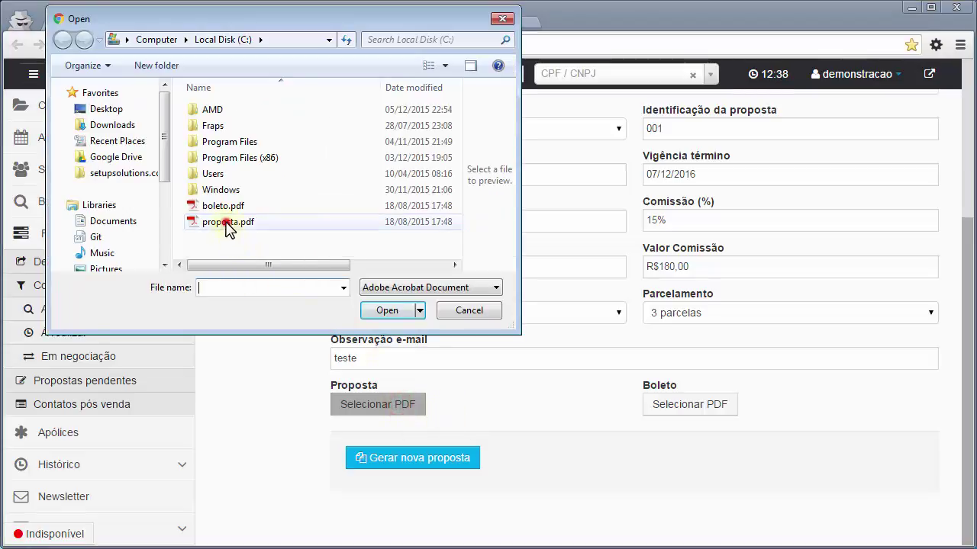
pyautogui.doubleClick(227, 222)
pyautogui.click(717, 416)
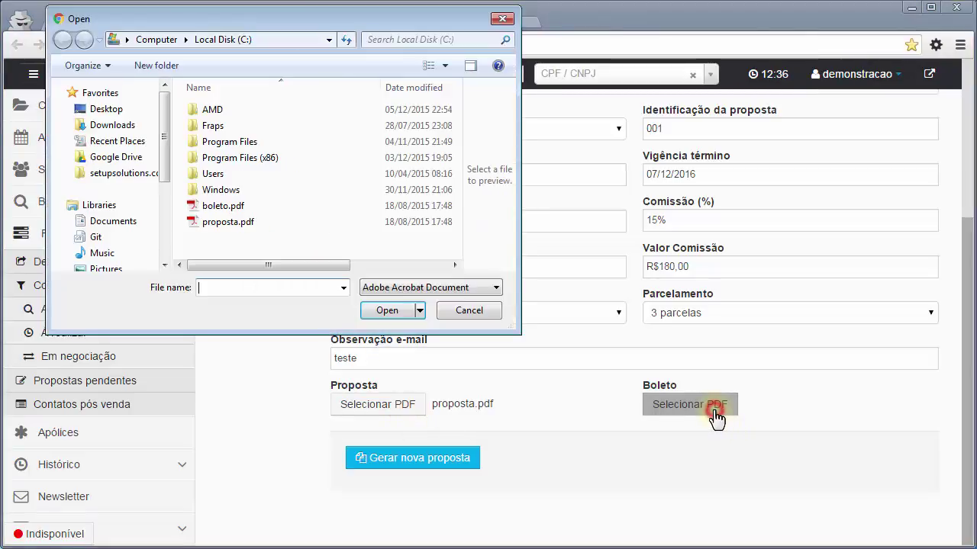
pyautogui.click(216, 208)
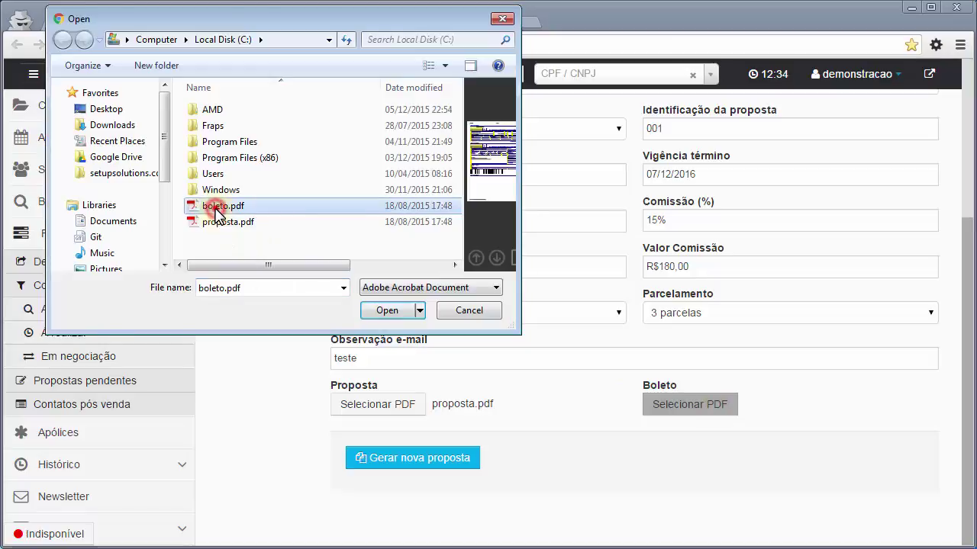
pyautogui.doubleClick(216, 207)
# Generate proposal 001 and confirm, leaving it listed as Proposta pendente.
pyautogui.click(430, 465)
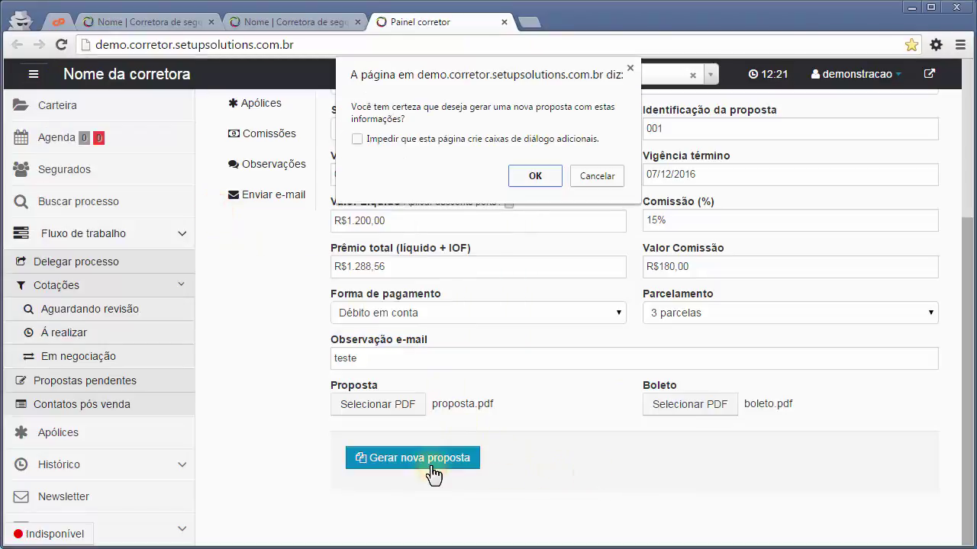
pyautogui.press('Return')
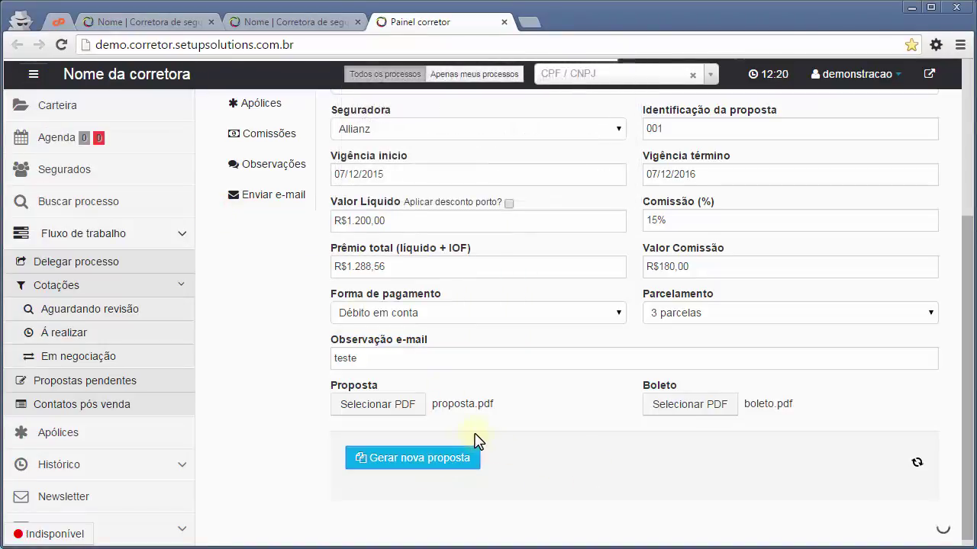
pyautogui.click(483, 386)
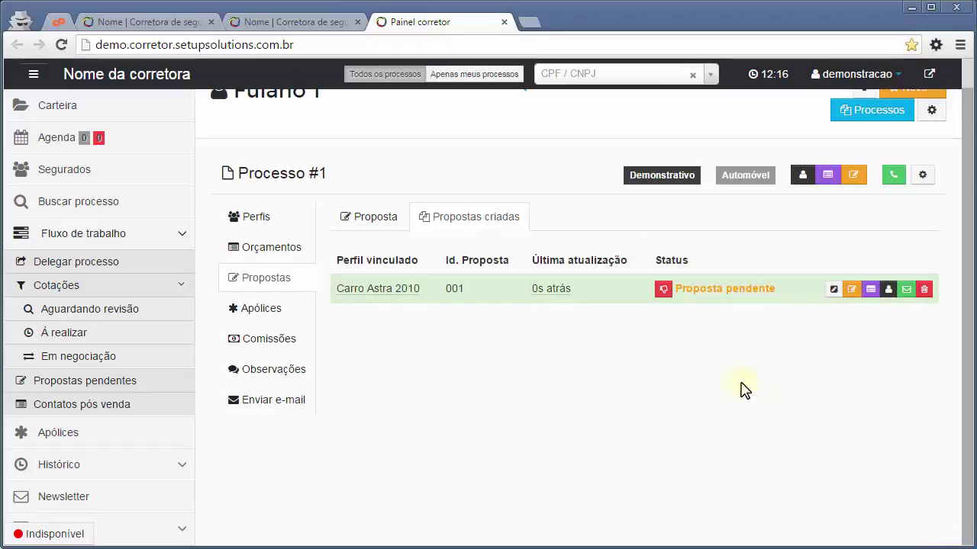
pyautogui.click(58, 389)
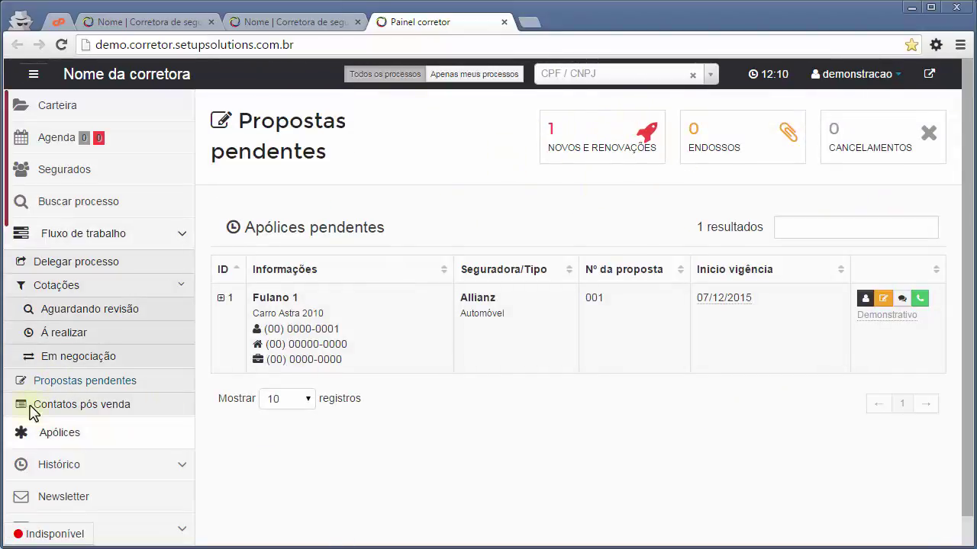
pyautogui.click(61, 365)
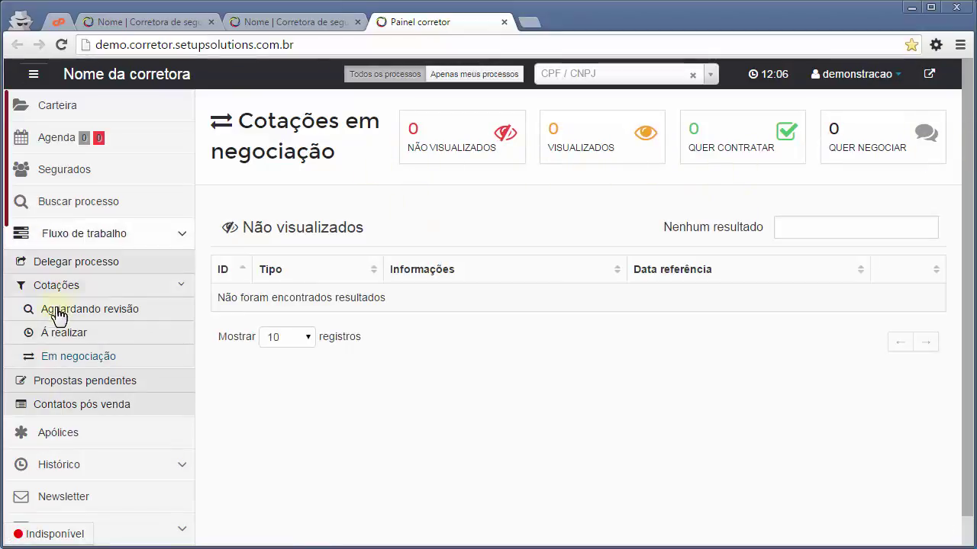
pyautogui.click(61, 389)
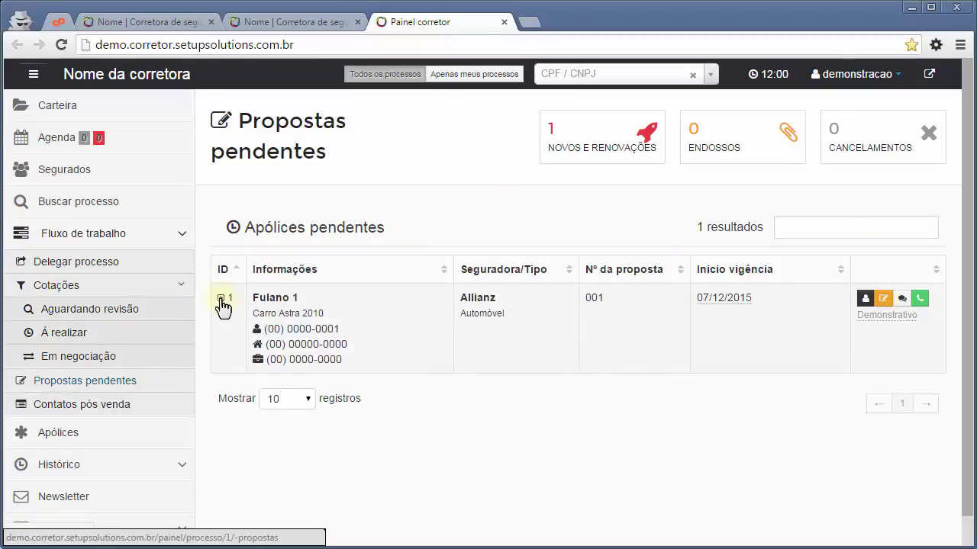
pyautogui.click(222, 302)
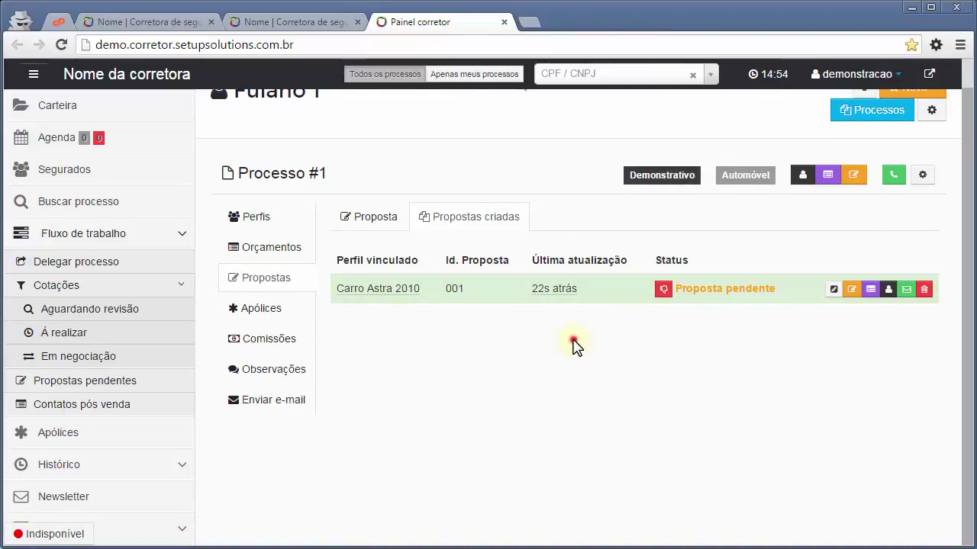
pyautogui.click(574, 345)
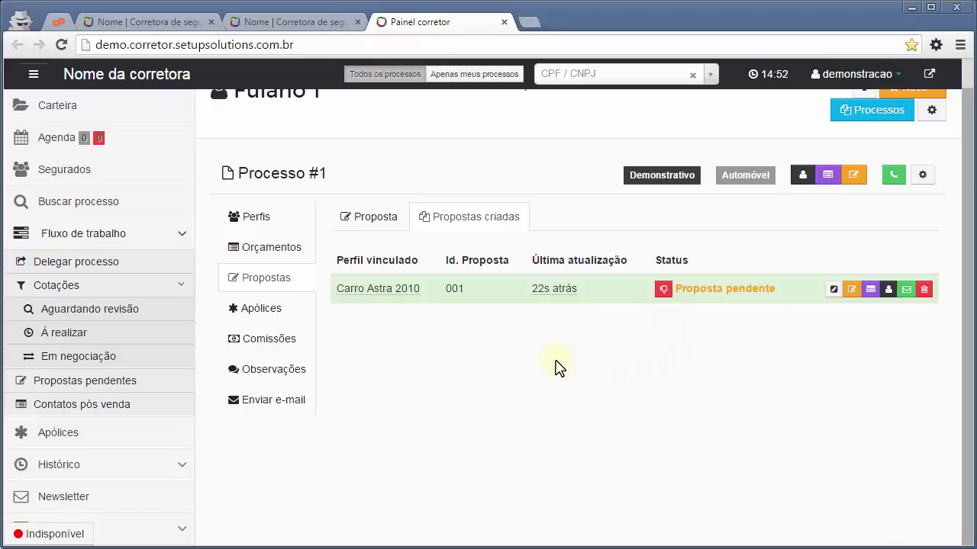
pyautogui.click(661, 294)
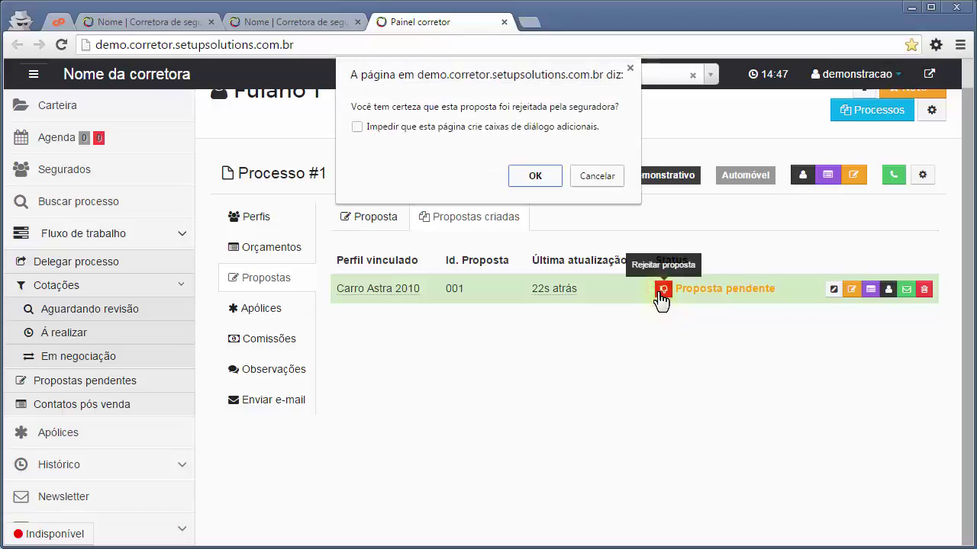
pyautogui.click(527, 174)
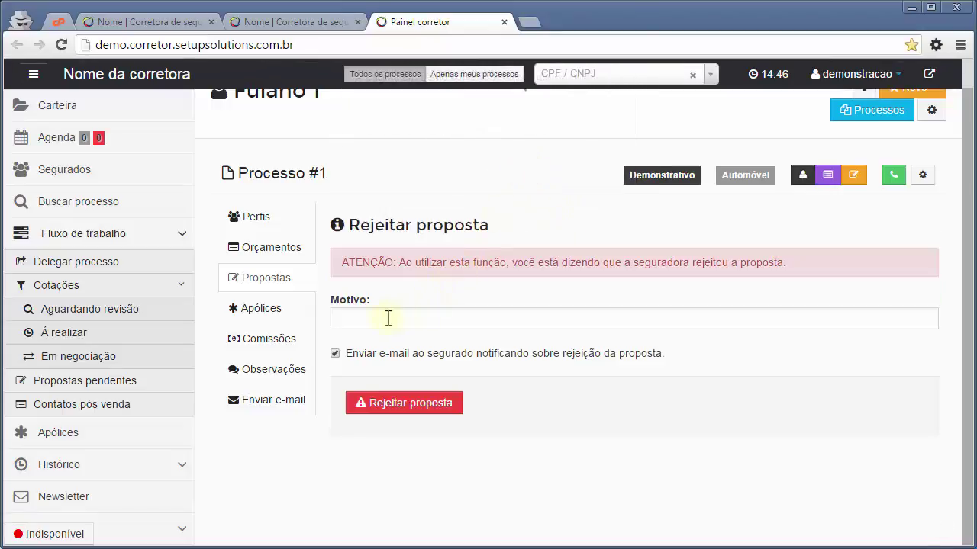
pyautogui.click(388, 318)
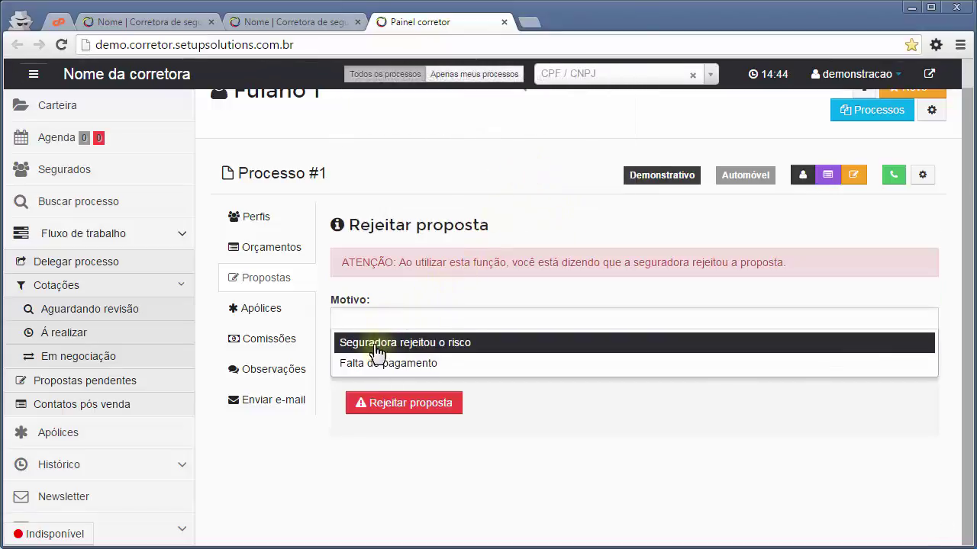
pyautogui.click(377, 347)
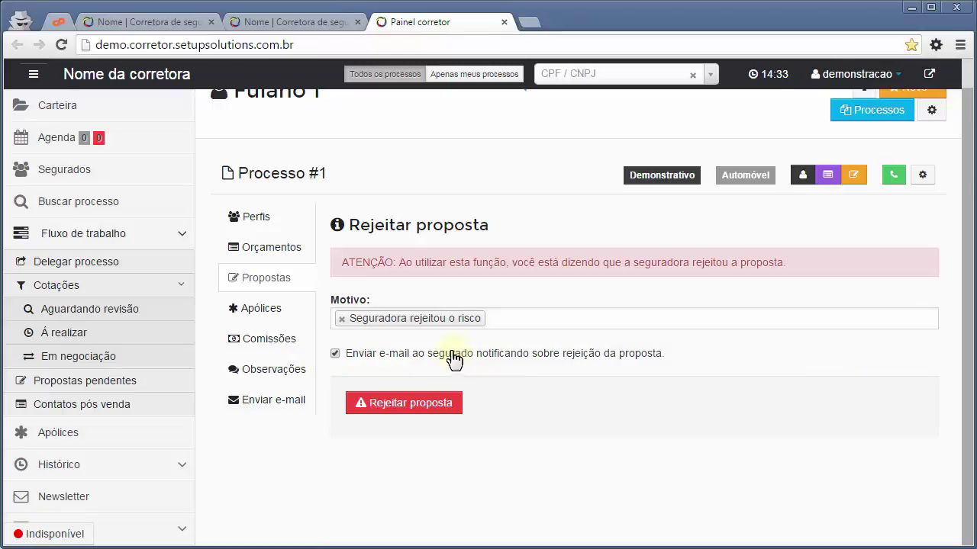
pyautogui.click(272, 278)
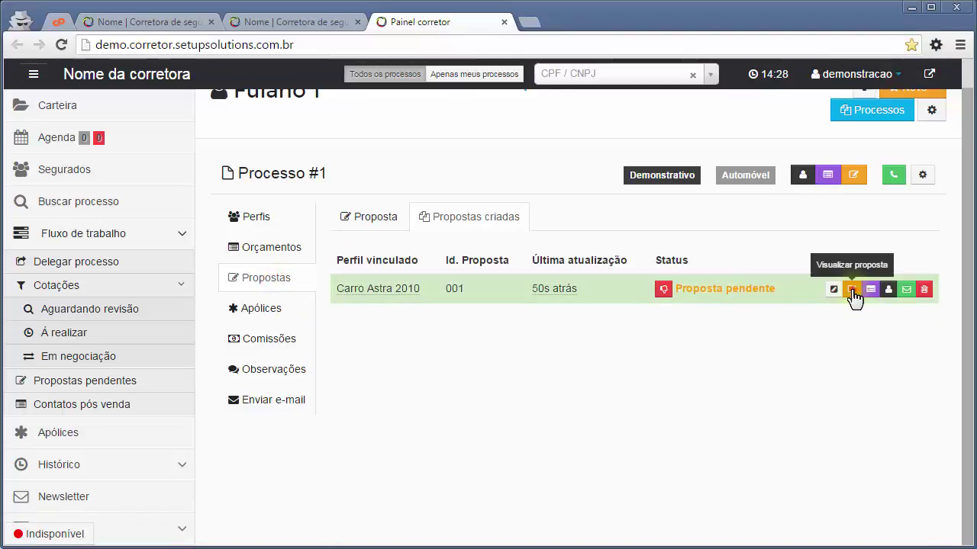
# Review proposal 001's details and its PDF, then close the details view.
pyautogui.click(852, 291)
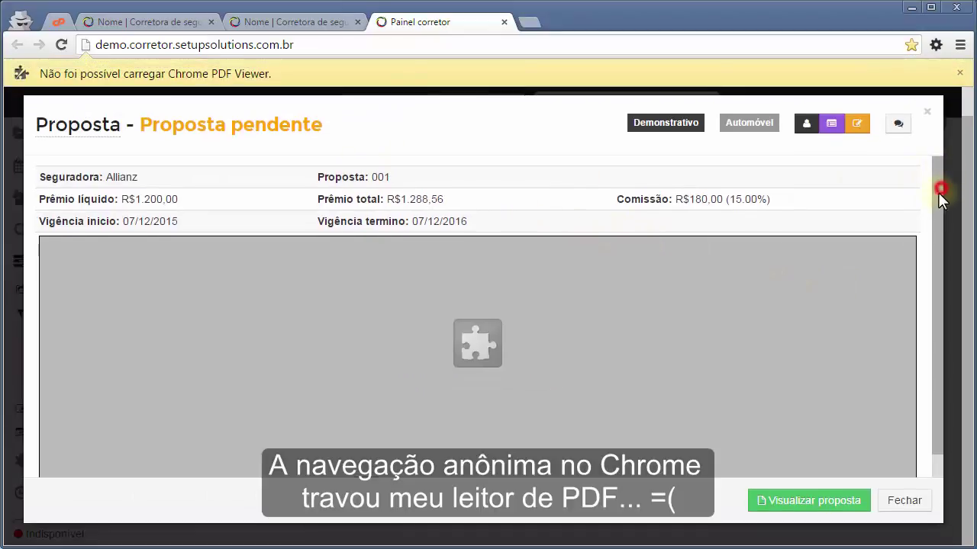
pyautogui.moveTo(939, 192); pyautogui.dragTo(921, 176)
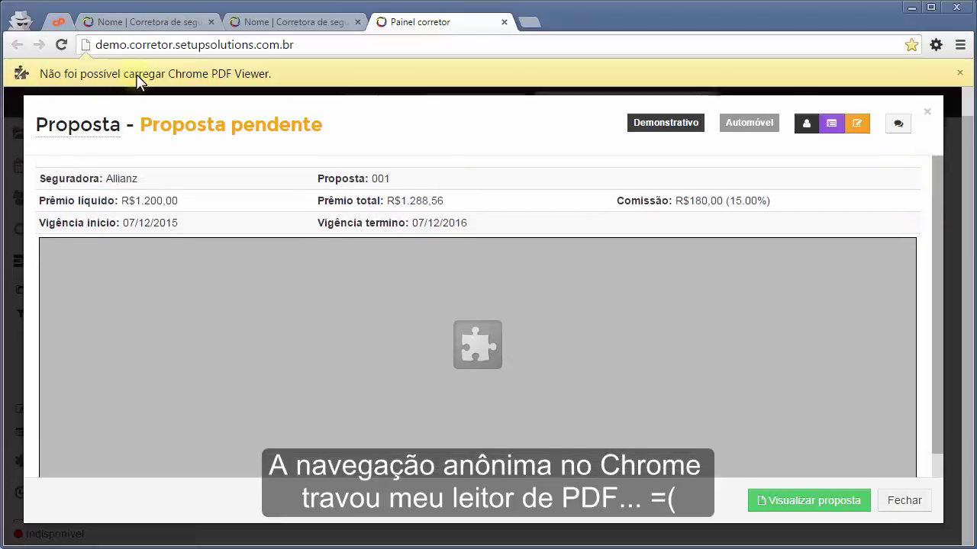
pyautogui.click(826, 506)
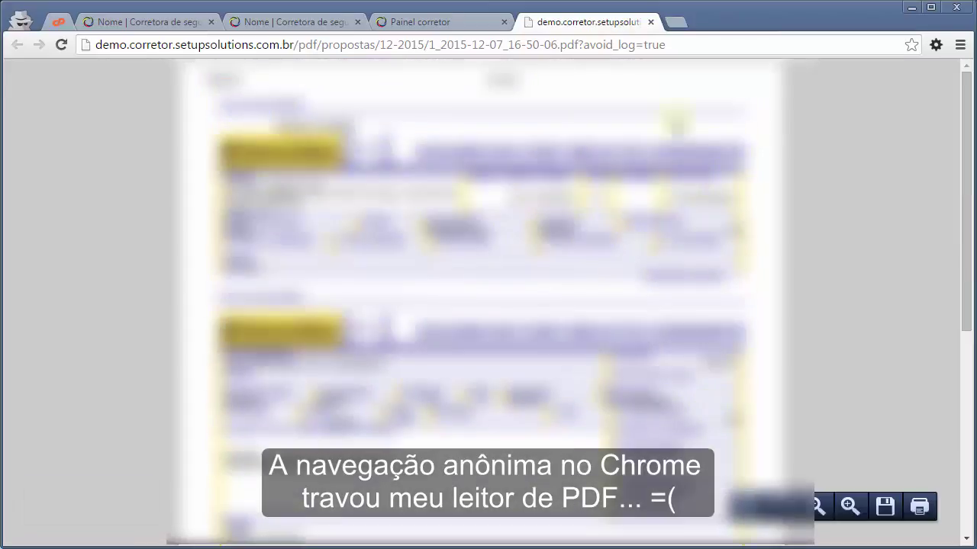
pyautogui.click(650, 22)
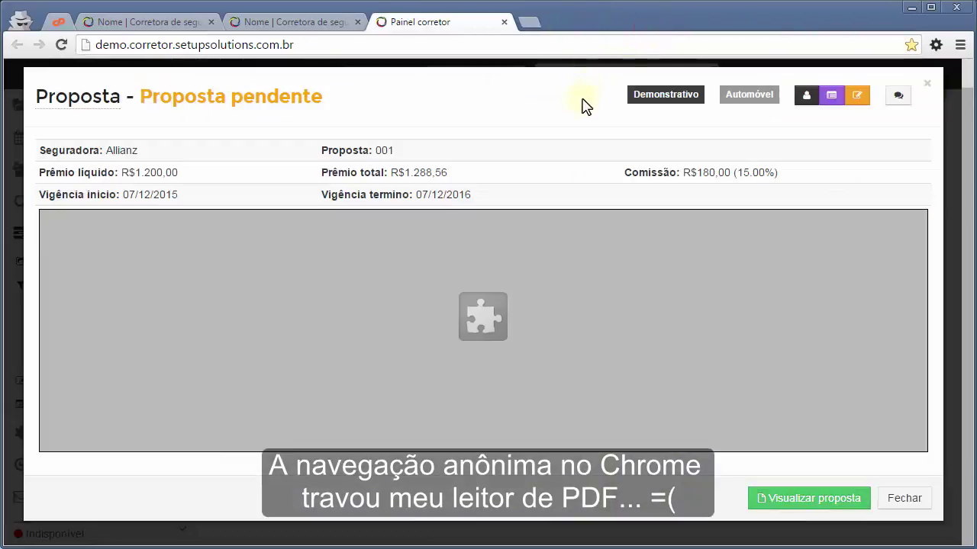
pyautogui.click(926, 84)
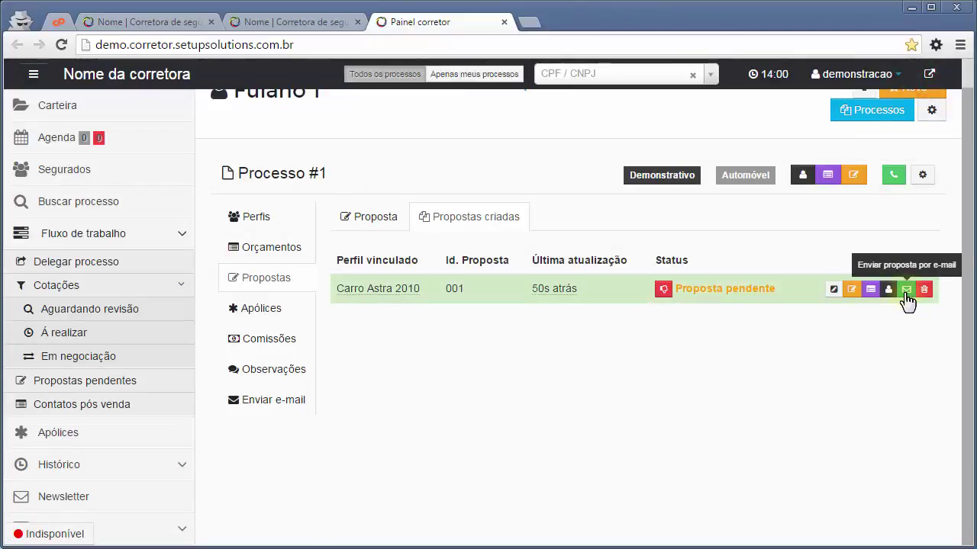
# E-mail proposal 001 to the client and confirm the send.
pyautogui.click(906, 290)
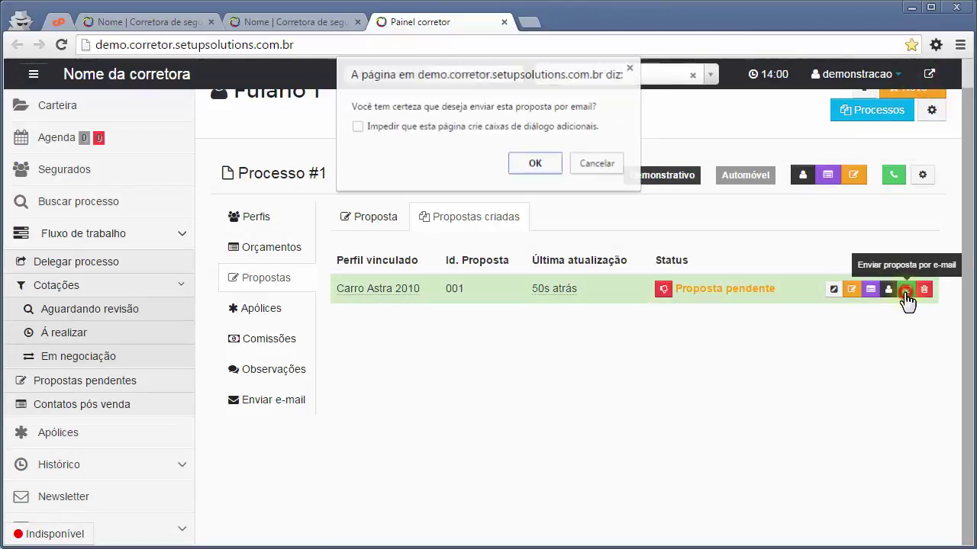
pyautogui.click(525, 165)
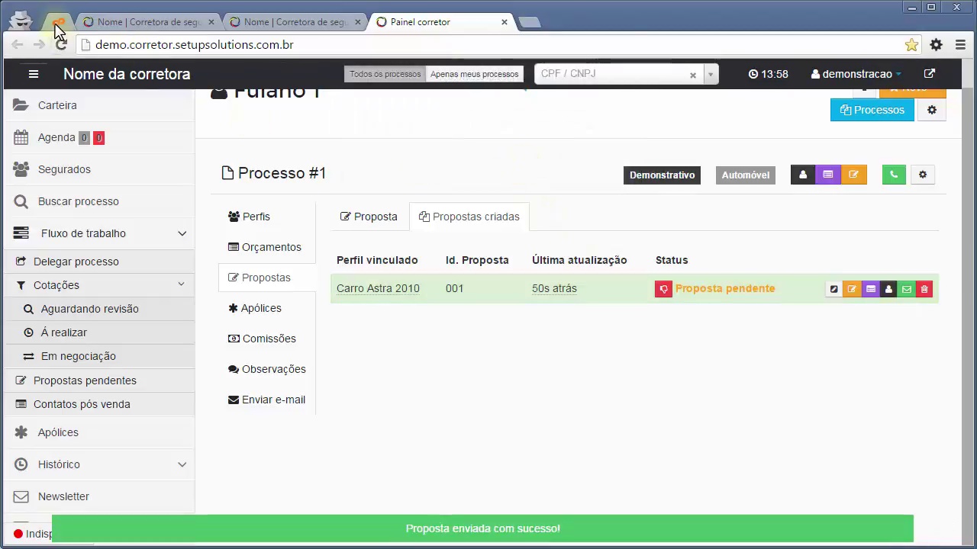
pyautogui.click(56, 22)
# Refresh the Webmail inbox and read the new 'Proposta efetivada - Automóvel' message.
pyautogui.click(50, 213)
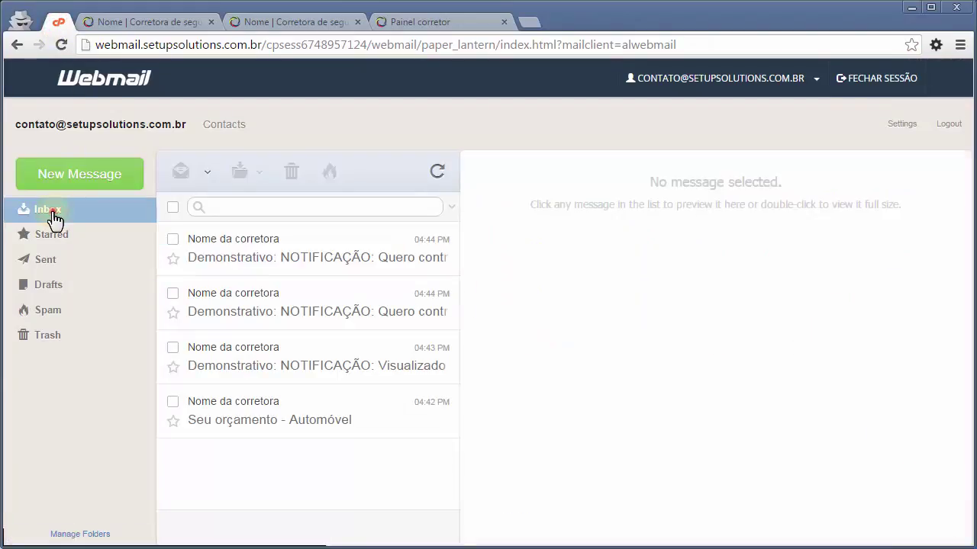
pyautogui.click(435, 171)
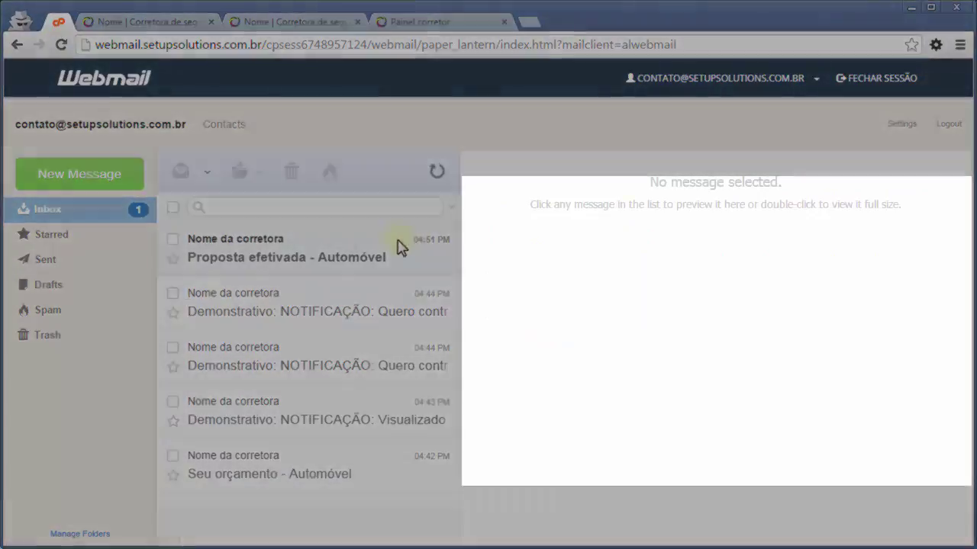
pyautogui.click(378, 245)
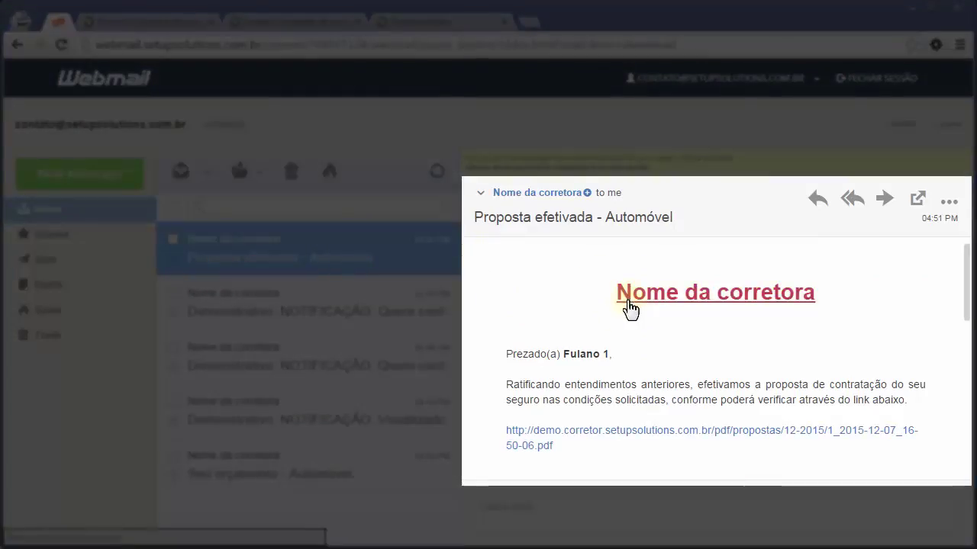
pyautogui.moveTo(968, 290); pyautogui.dragTo(970, 343)
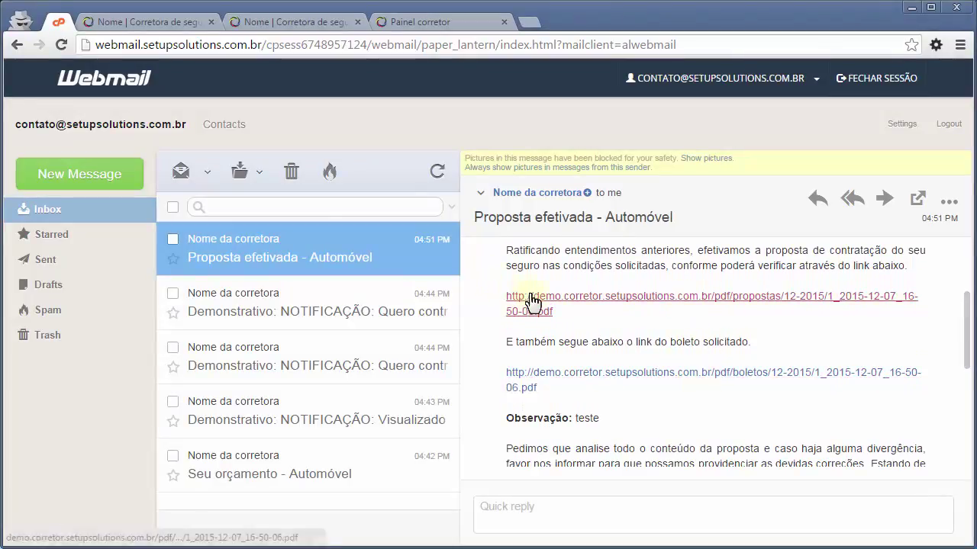
pyautogui.scroll(-2, 648, 366)
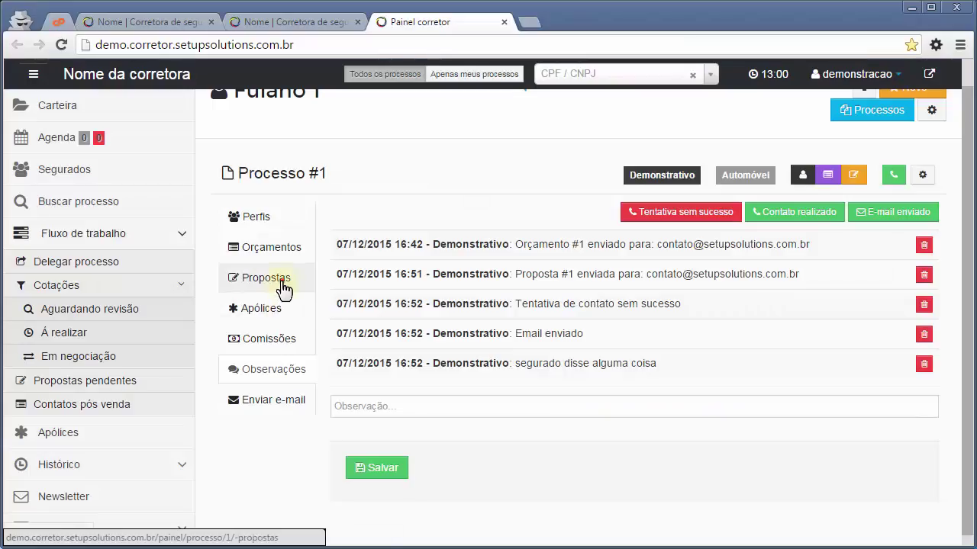
pyautogui.click(276, 280)
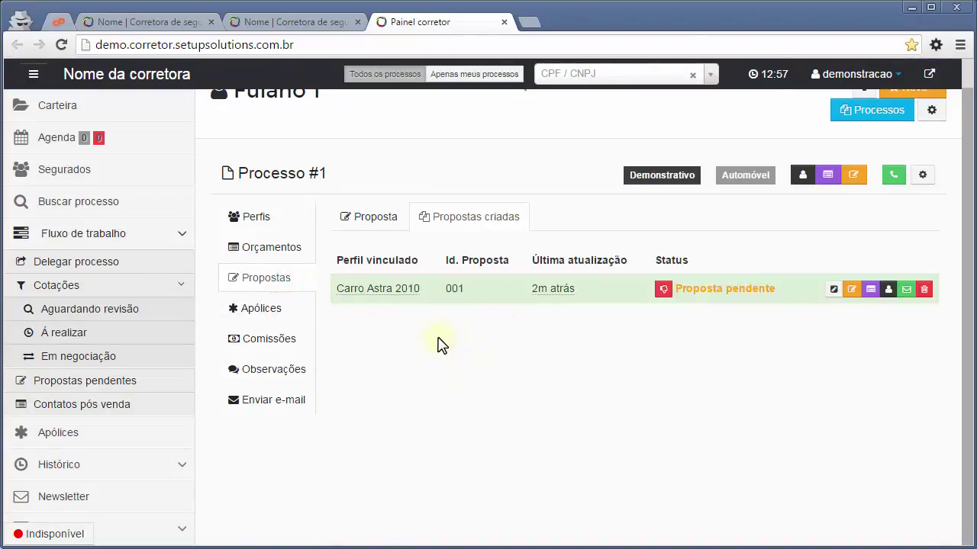
# Create a policy form linked to 'Carro Astra 2010 (Nº: 001)' with identification 001.
pyautogui.click(265, 309)
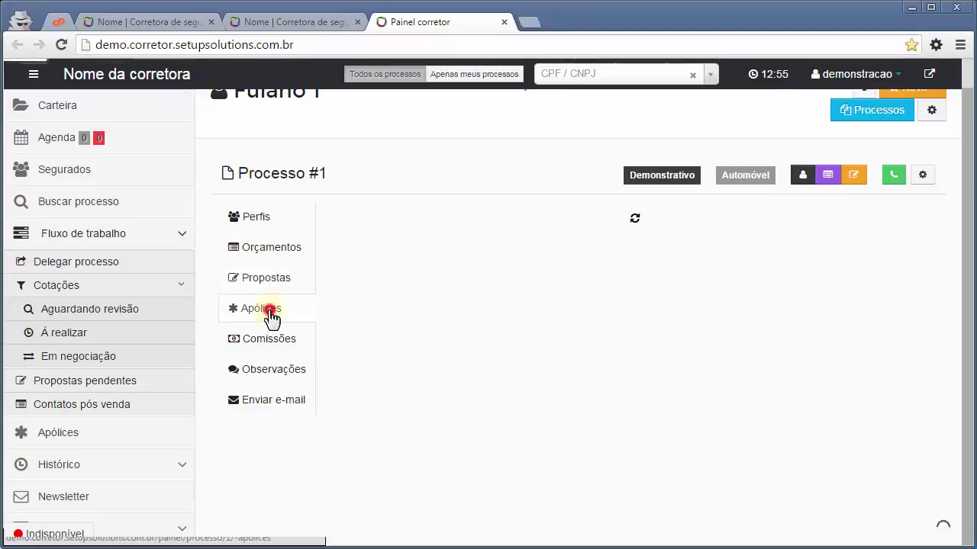
pyautogui.click(358, 222)
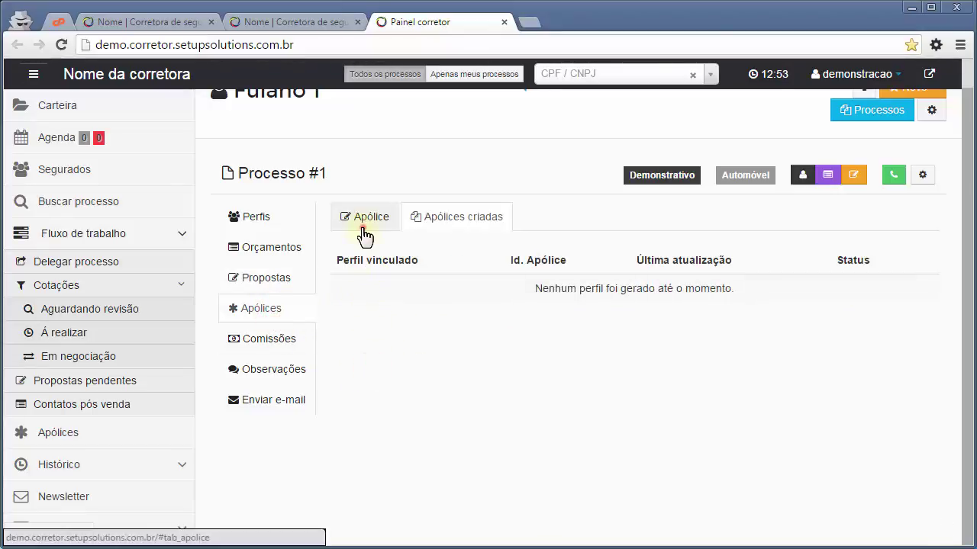
pyautogui.scroll(-1, 761, 264)
pyautogui.click(392, 211)
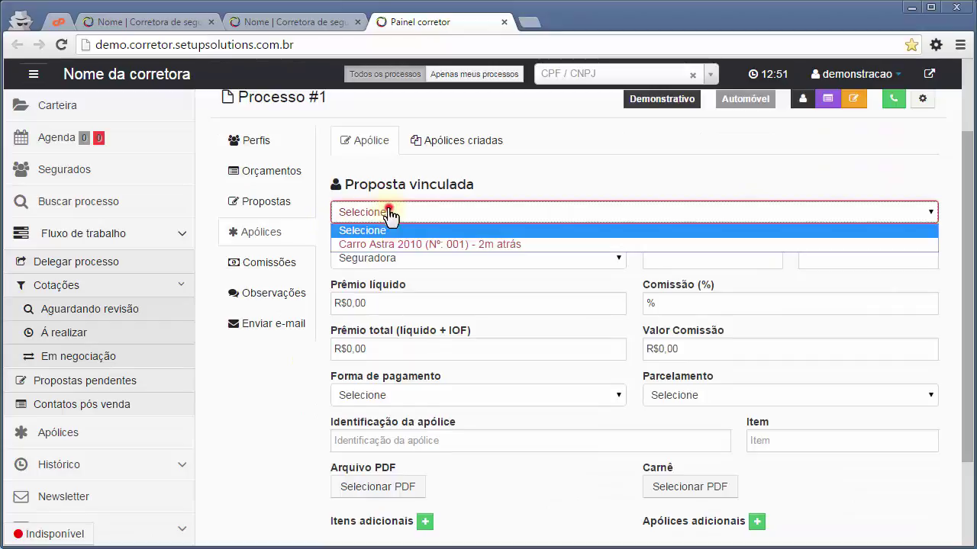
pyautogui.click(390, 243)
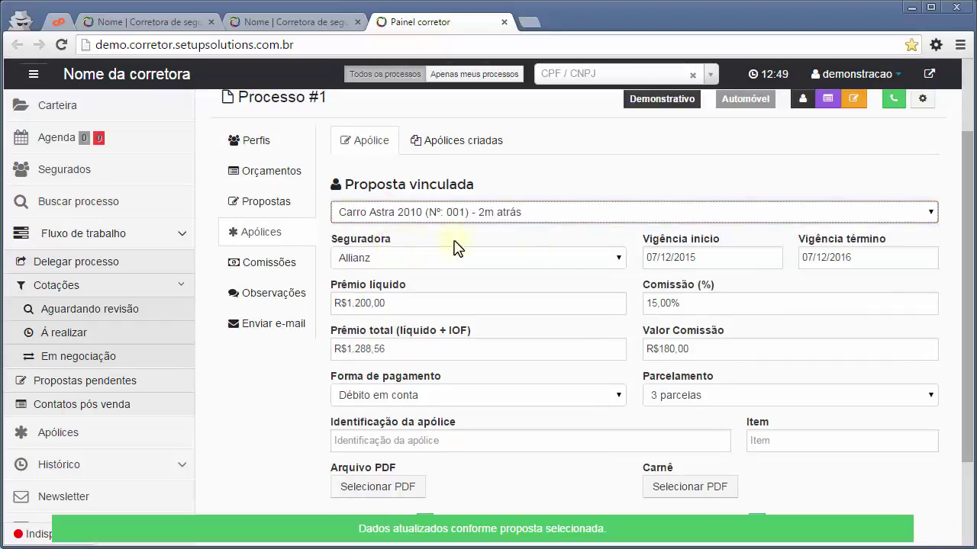
pyautogui.moveTo(969, 210); pyautogui.dragTo(966, 282)
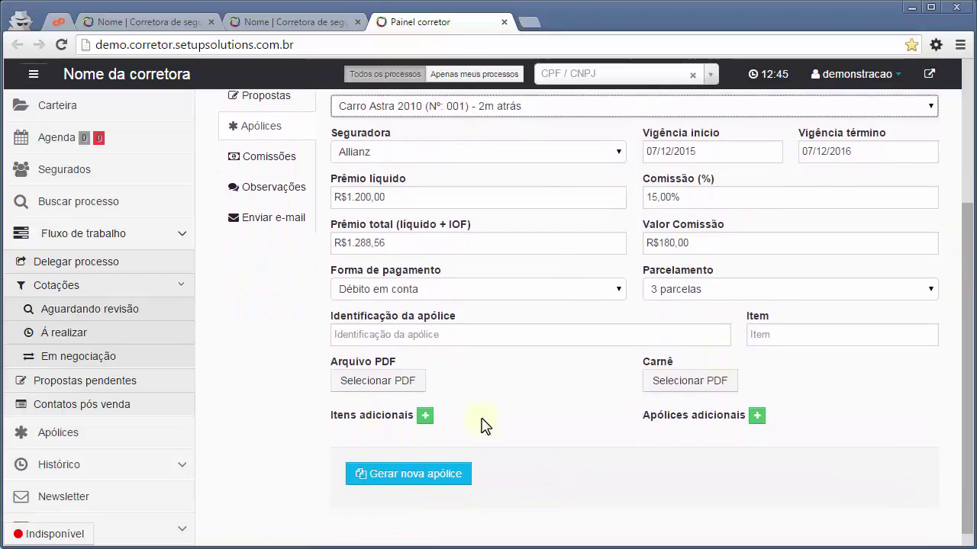
pyautogui.click(362, 334)
pyautogui.write('001')
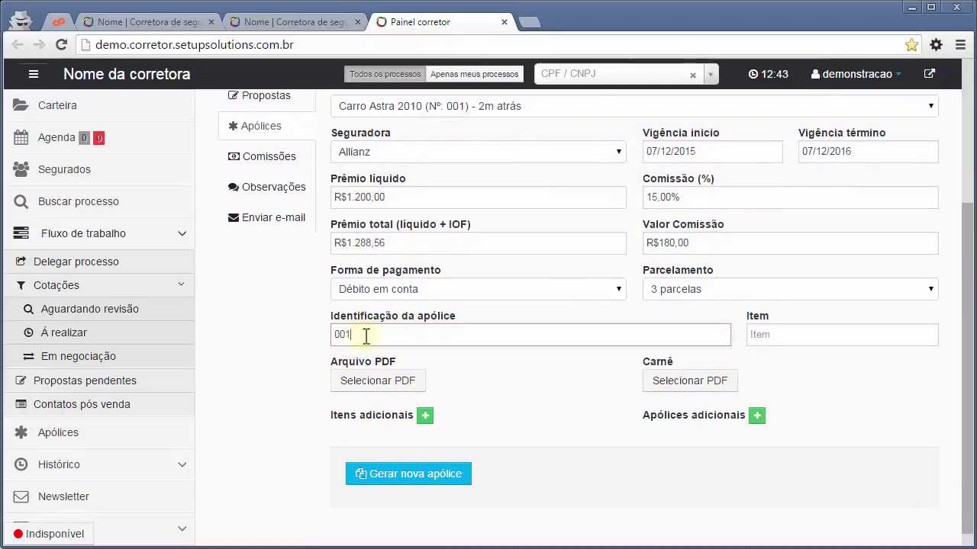
pyautogui.click(901, 329)
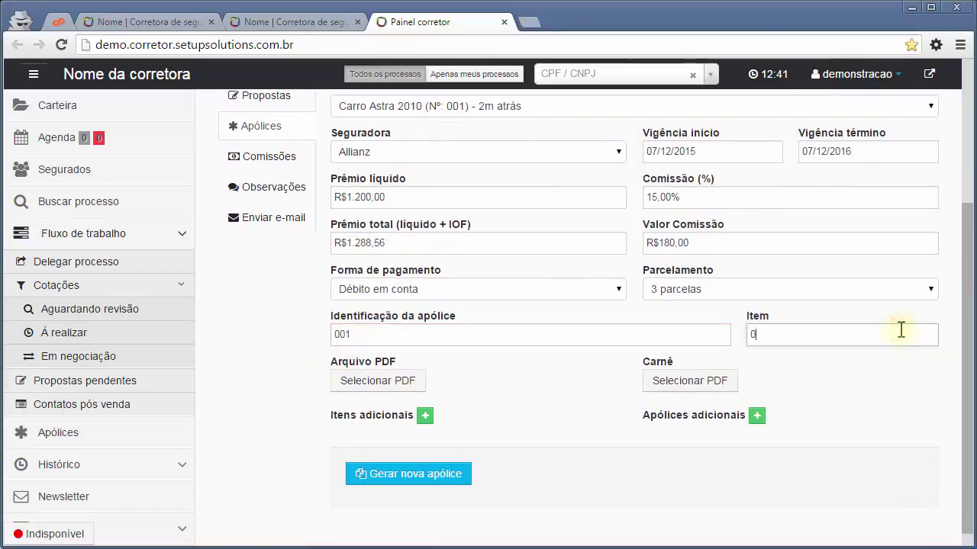
# Attach proposta.pdf and boleto.pdf as policy PDF and payment booklet, then generate policy 001.
pyautogui.click(359, 377)
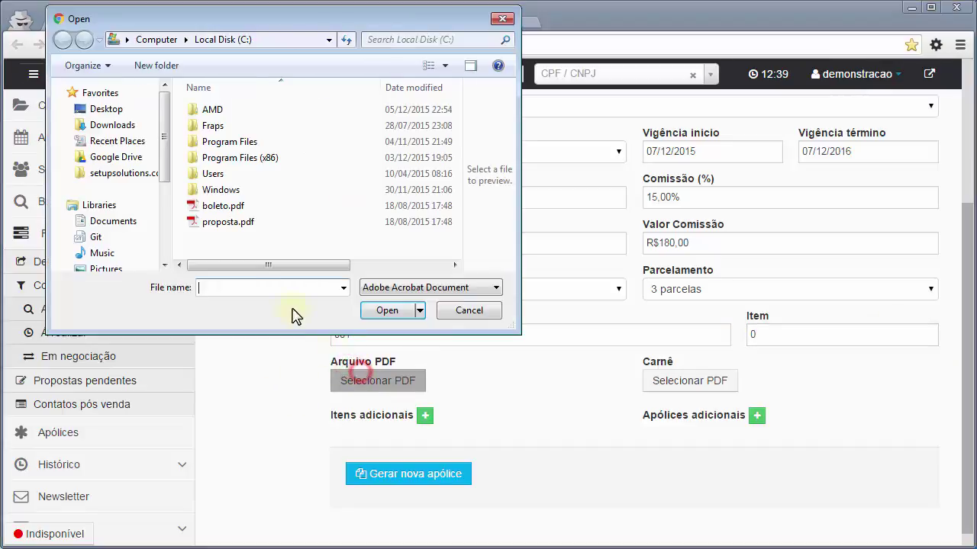
pyautogui.doubleClick(227, 226)
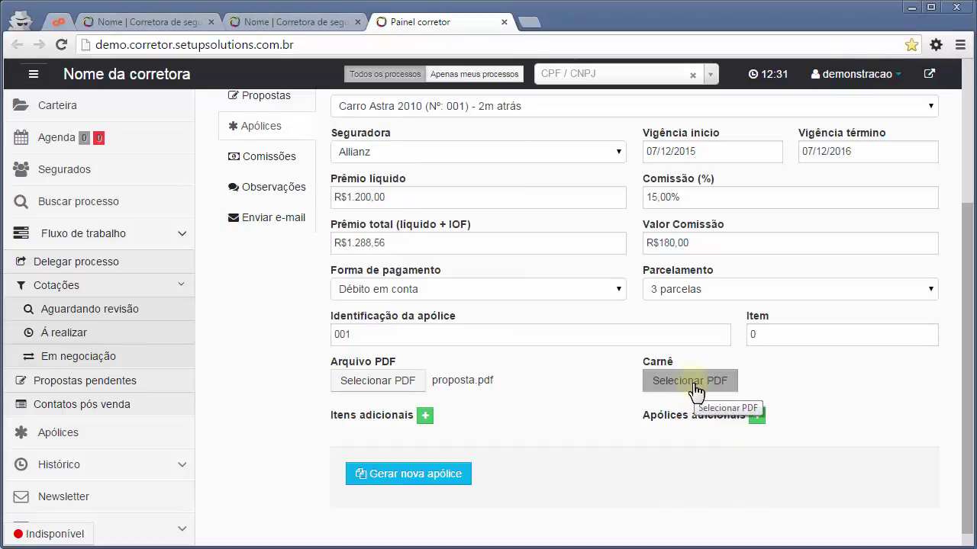
pyautogui.click(690, 381)
pyautogui.doubleClick(224, 206)
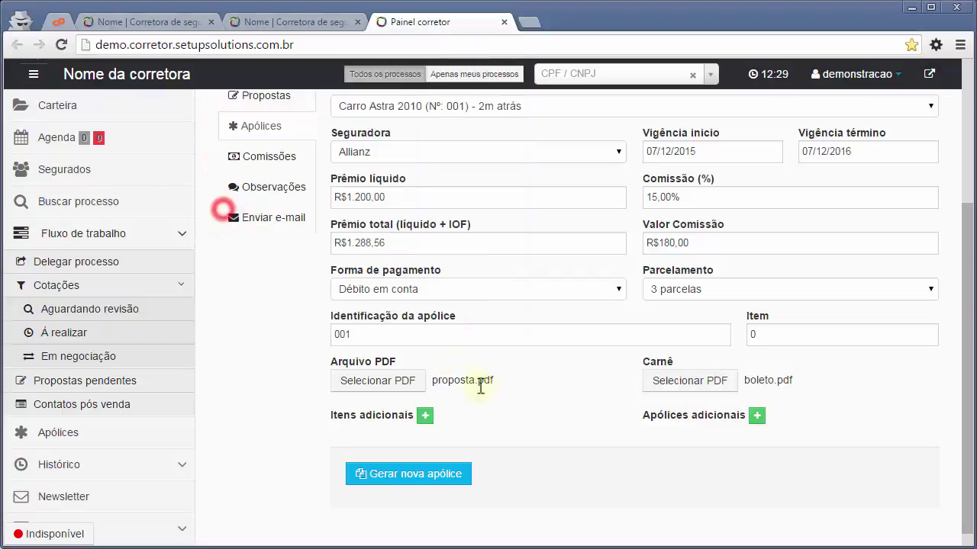
pyautogui.click(529, 423)
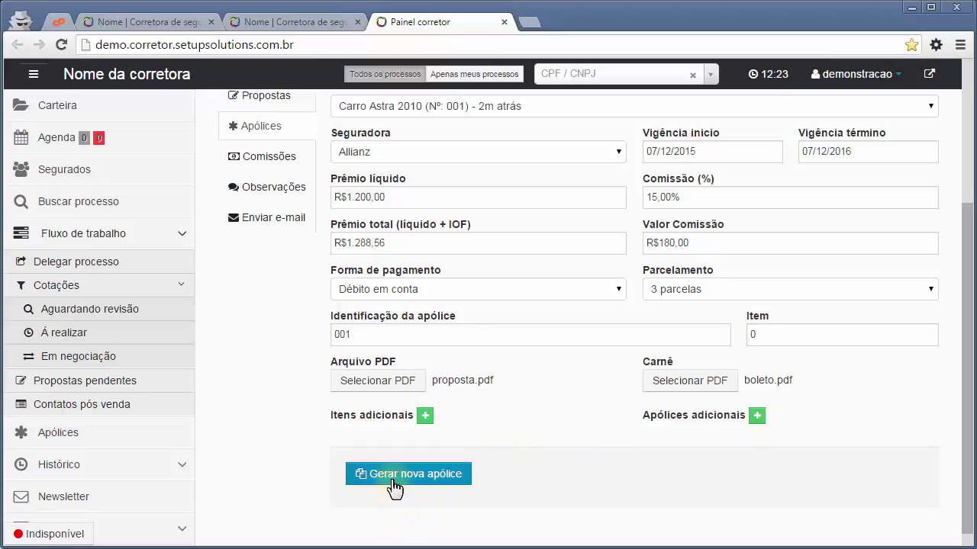
pyautogui.click(353, 473)
pyautogui.press('Return')
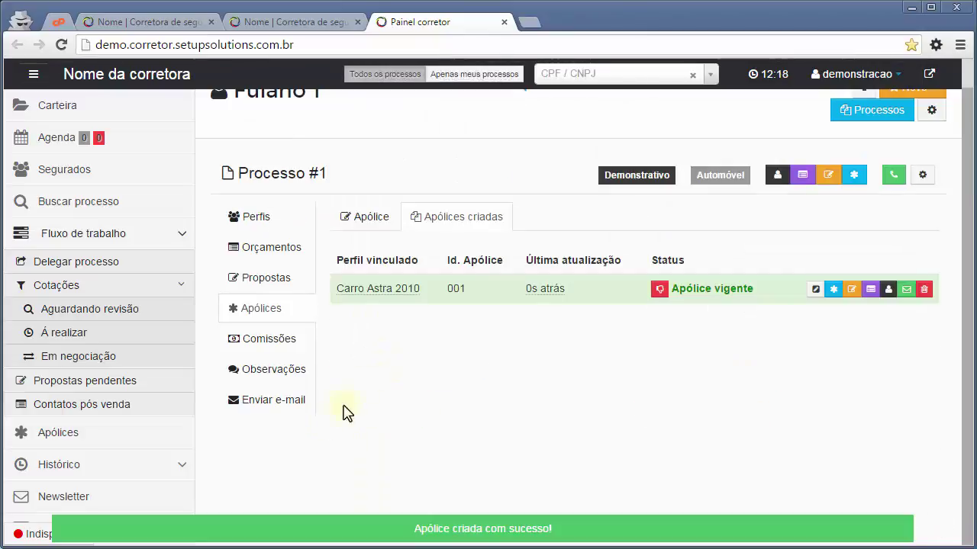
pyautogui.click(98, 381)
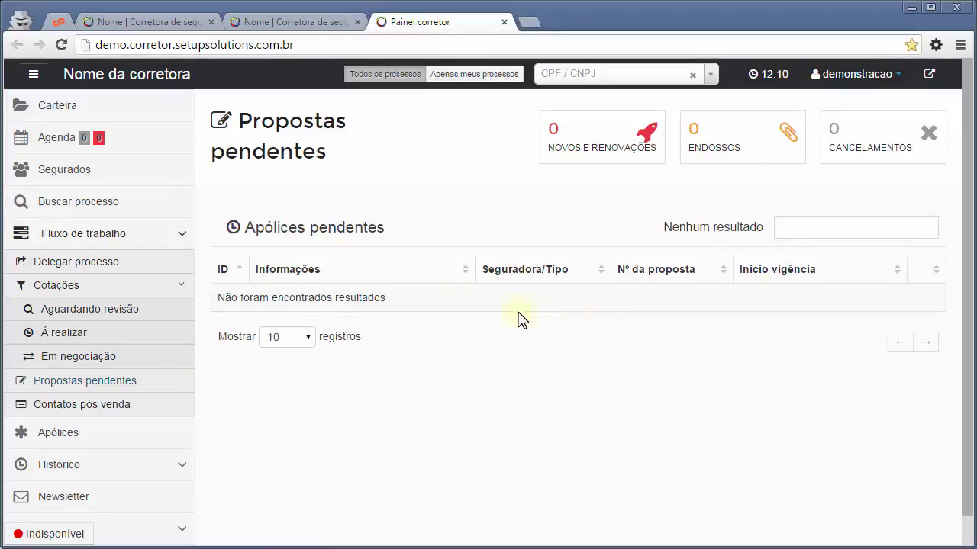
pyautogui.click(70, 181)
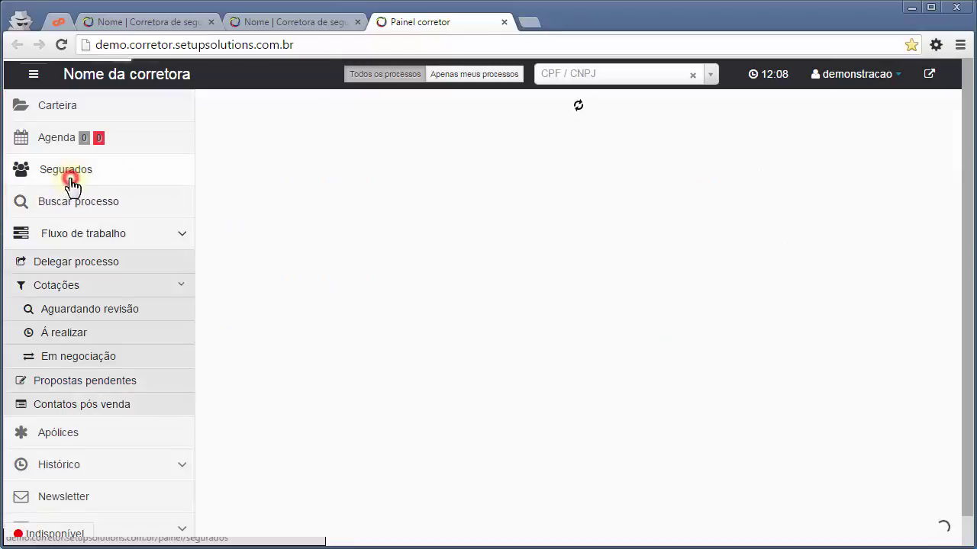
pyautogui.click(172, 458)
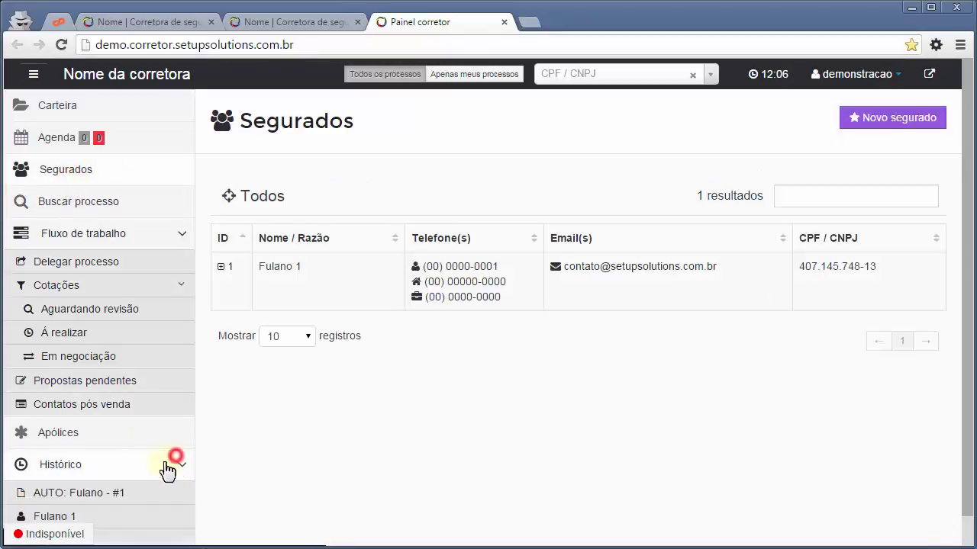
pyautogui.click(90, 499)
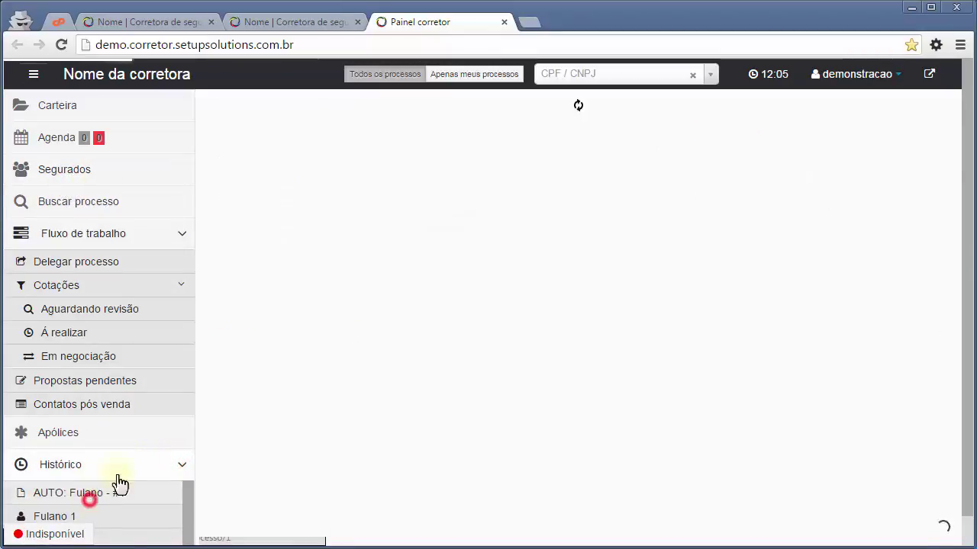
pyautogui.click(682, 427)
pyautogui.click(457, 372)
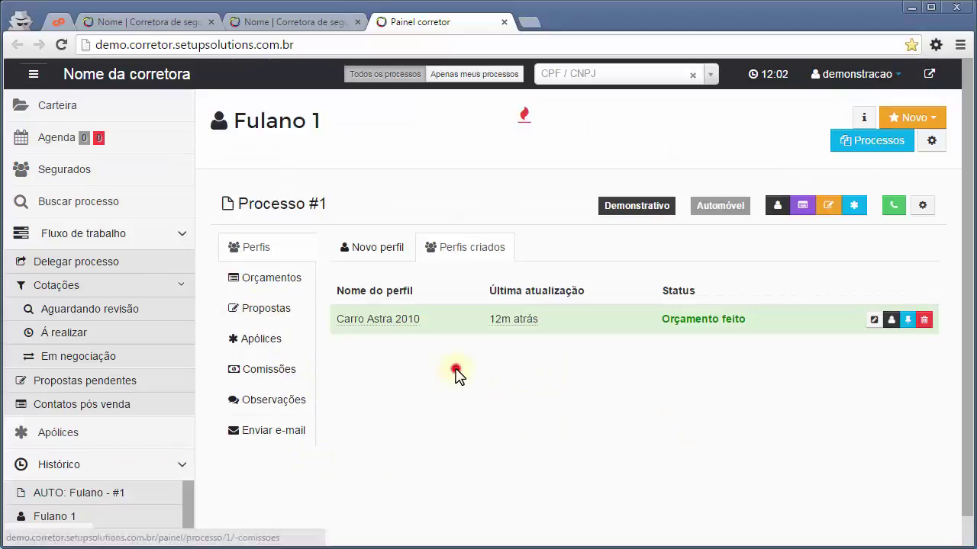
pyautogui.click(312, 344)
pyautogui.click(429, 404)
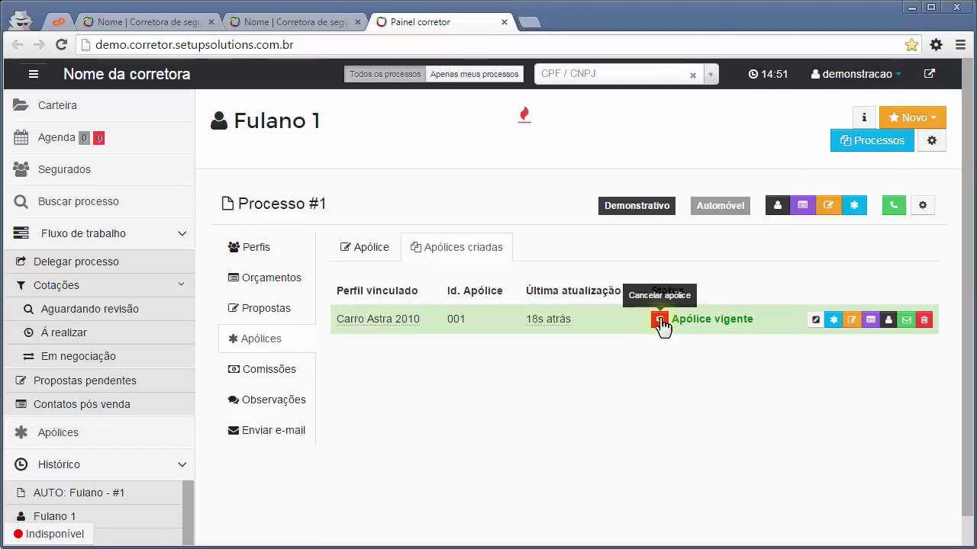
# Review policy 001's details, dismissing the PDF viewer warning.
pyautogui.click(835, 321)
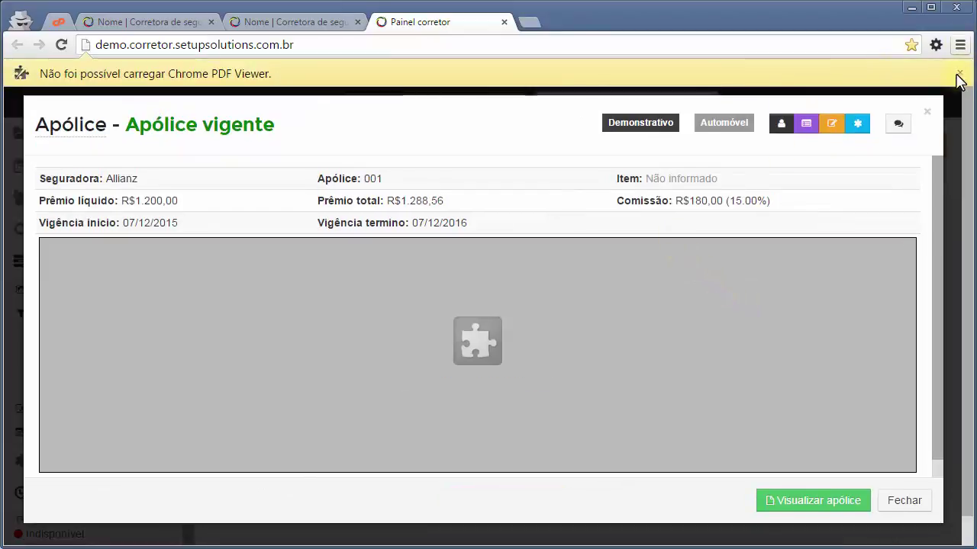
pyautogui.click(960, 73)
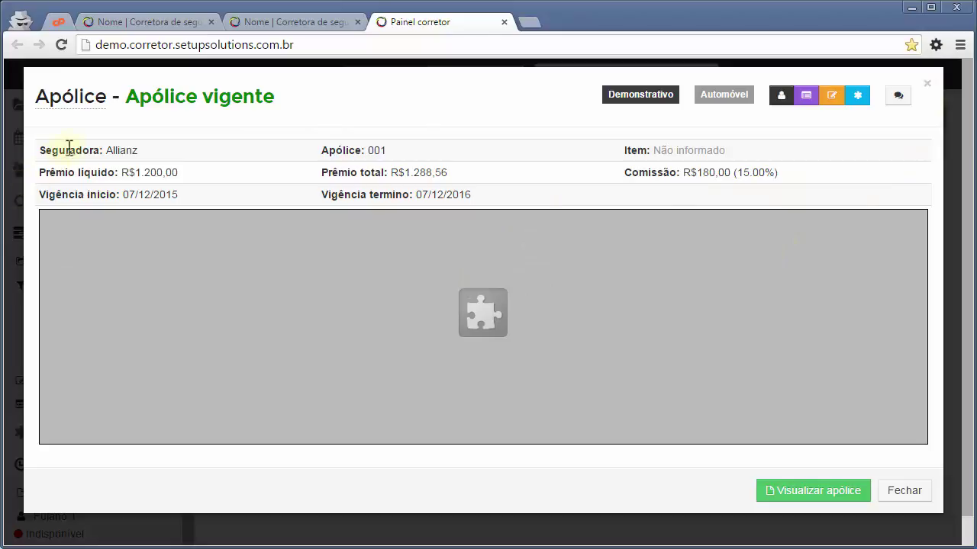
pyautogui.click(926, 83)
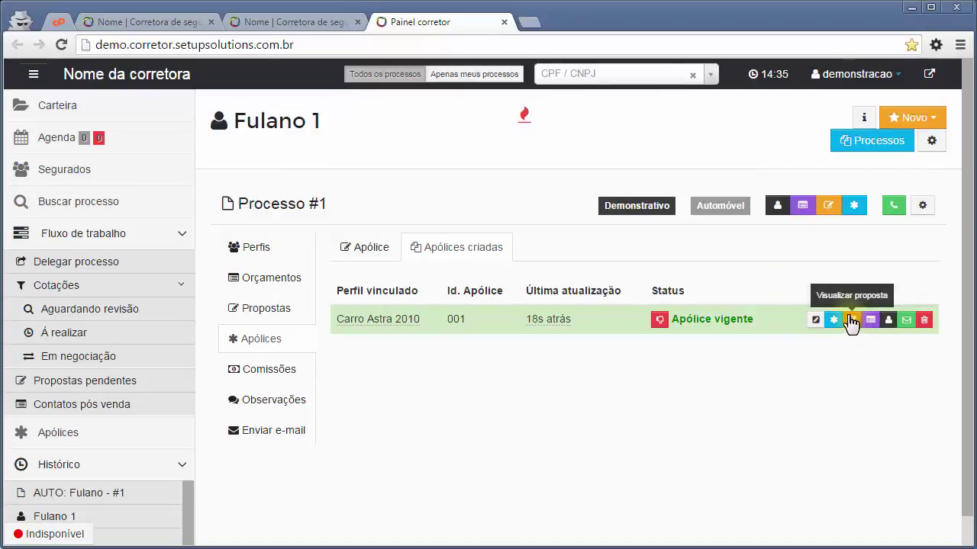
# E-mail policy 001 to the client, confirm, and refresh the Webmail inbox.
pyautogui.click(904, 324)
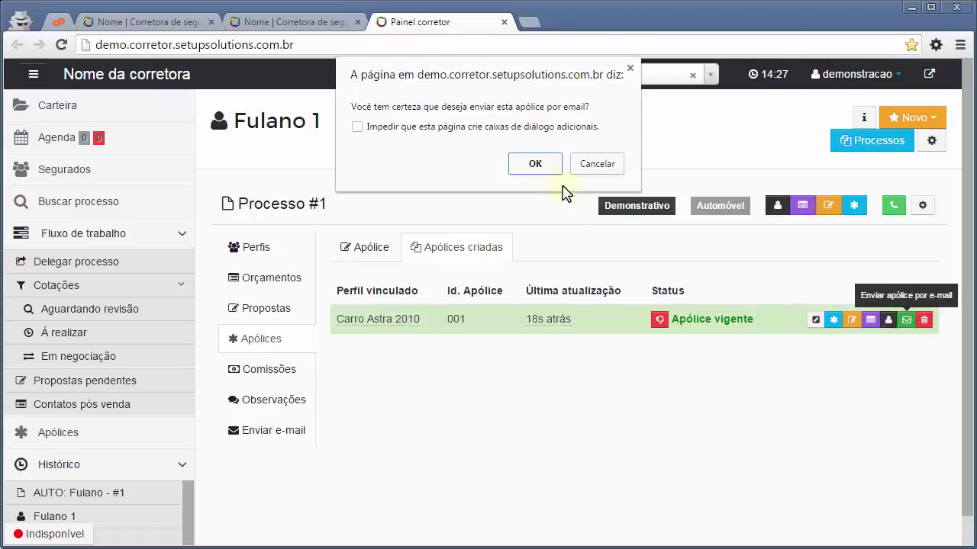
pyautogui.click(536, 164)
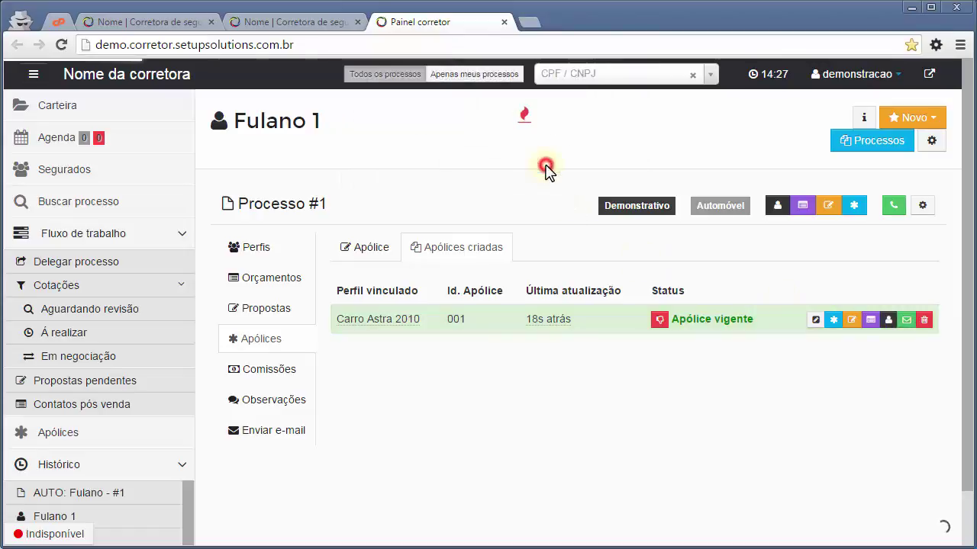
pyautogui.click(57, 21)
pyautogui.click(436, 170)
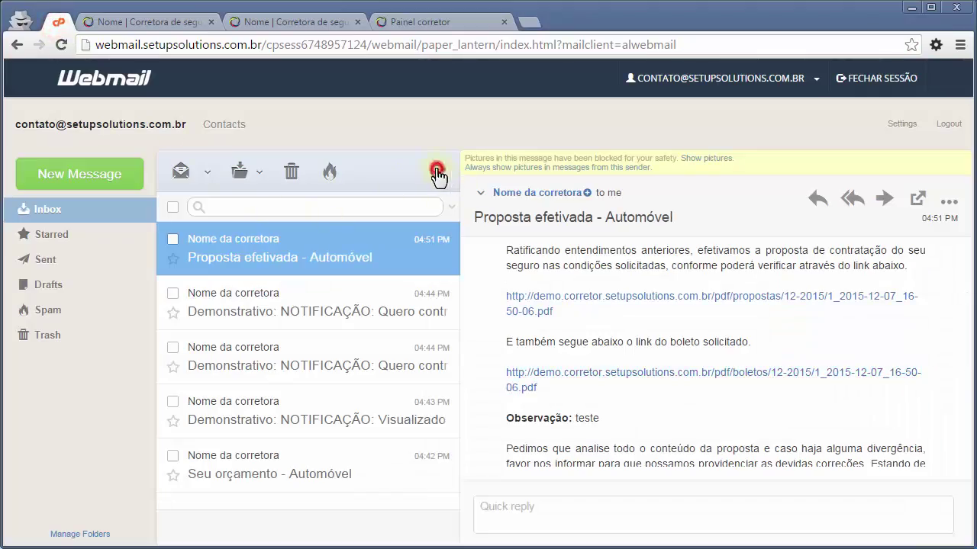
# Open the 'Apólice emitida - Automóvel' e-mail and check its policy PDF link.
pyautogui.click(330, 261)
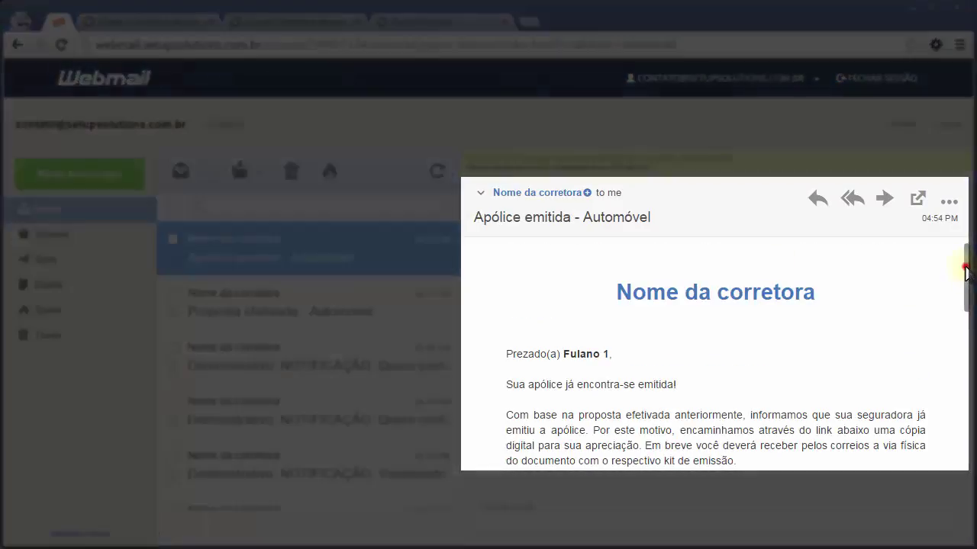
pyautogui.scroll(-1, 966, 275)
pyautogui.moveTo(964, 281); pyautogui.dragTo(967, 320)
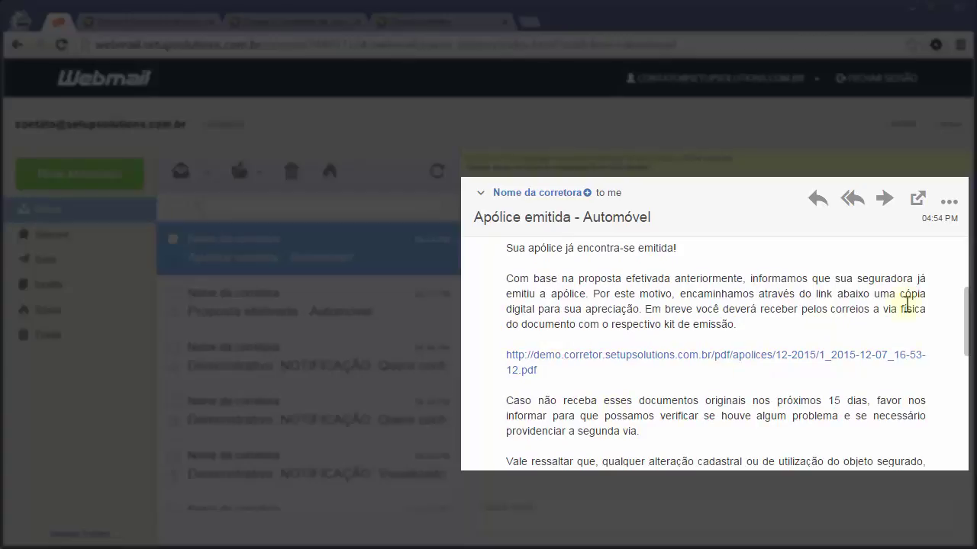
pyautogui.click(687, 357)
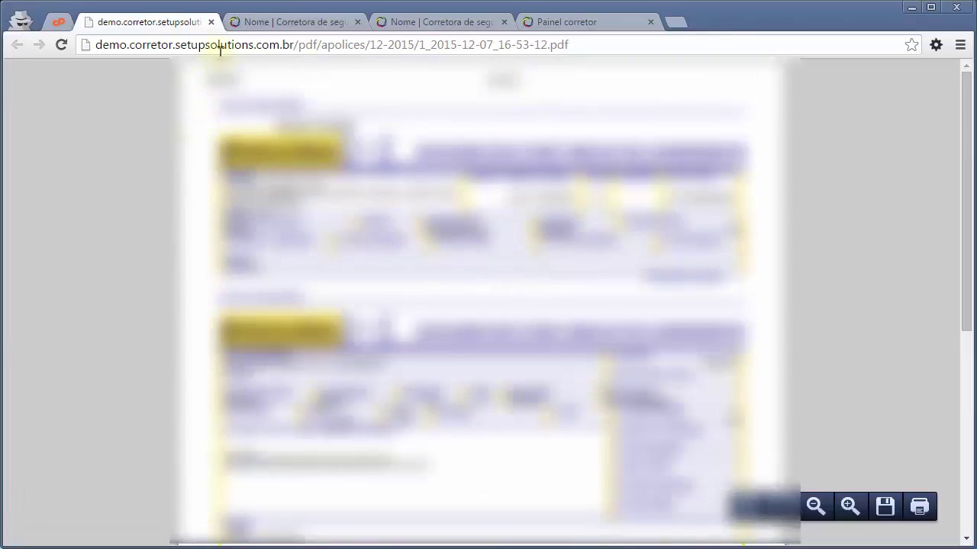
pyautogui.click(211, 23)
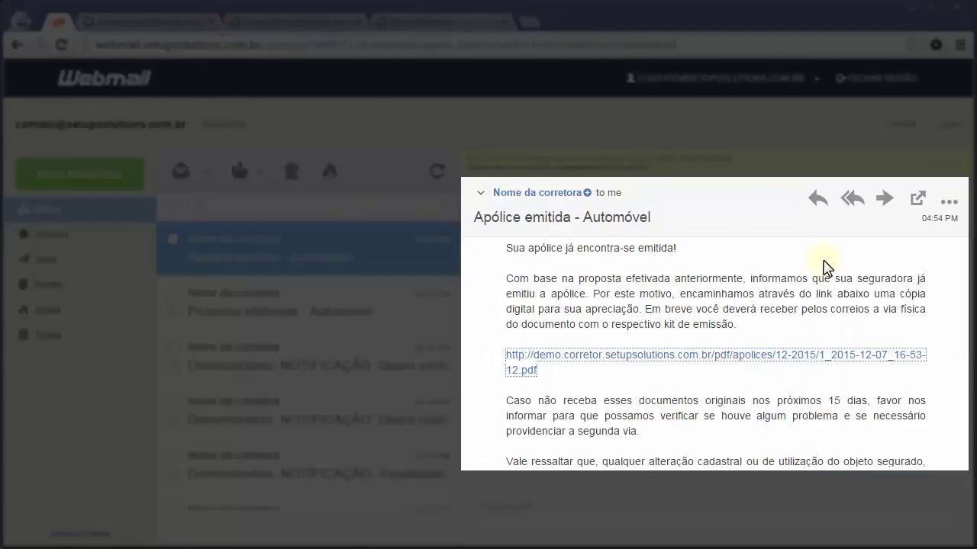
# Check the carnê PDF link and instructions, then return to the broker panel.
pyautogui.scroll(-3, 908, 290)
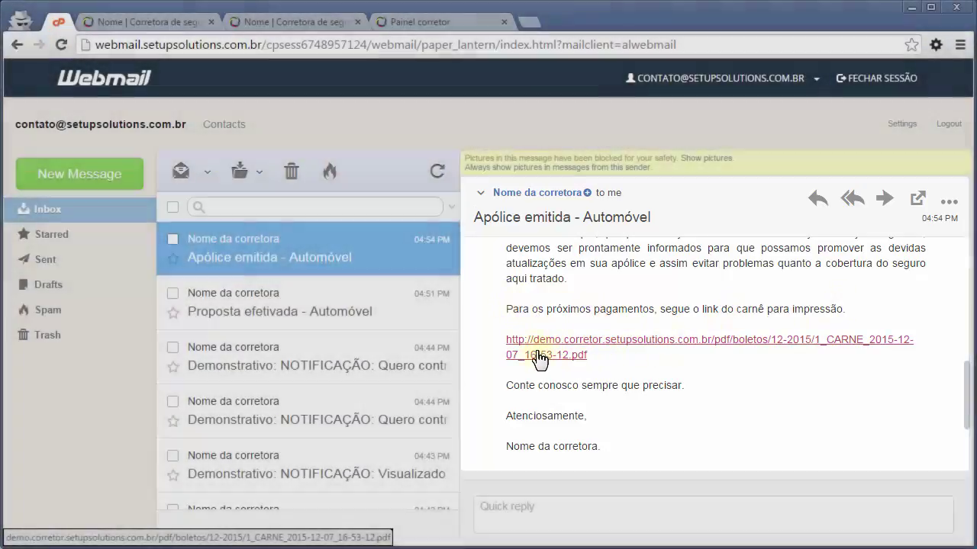
pyautogui.click(537, 352)
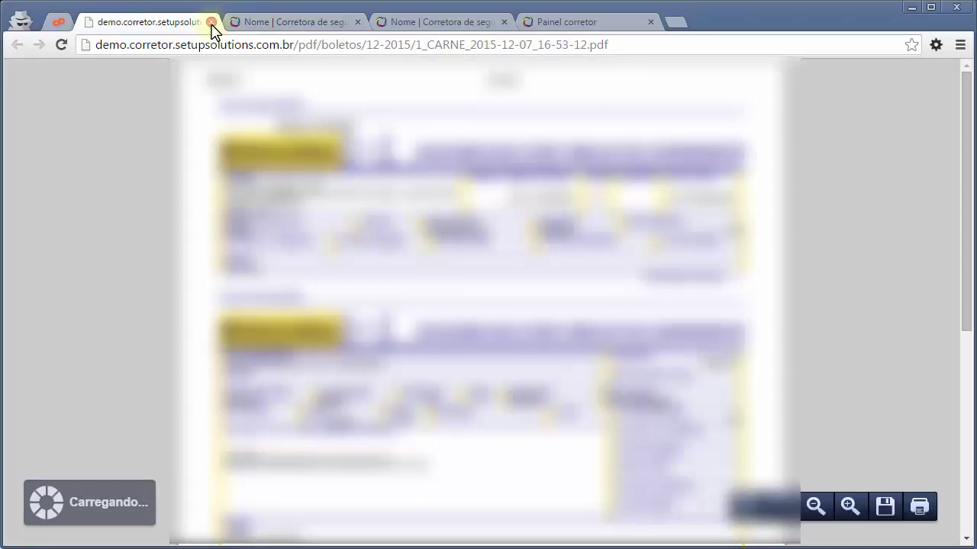
pyautogui.click(211, 22)
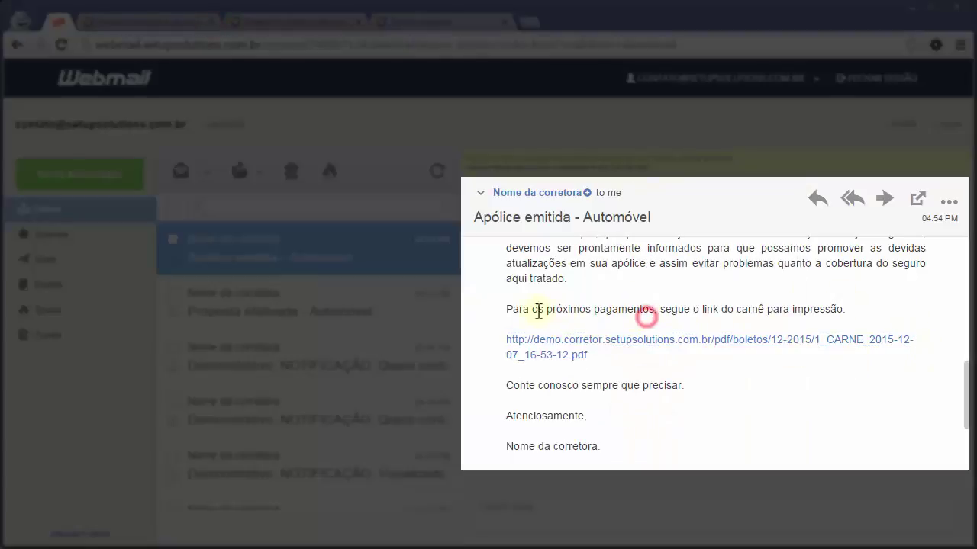
pyautogui.tripleClick(506, 309)
pyautogui.moveTo(607, 339); pyautogui.dragTo(648, 374)
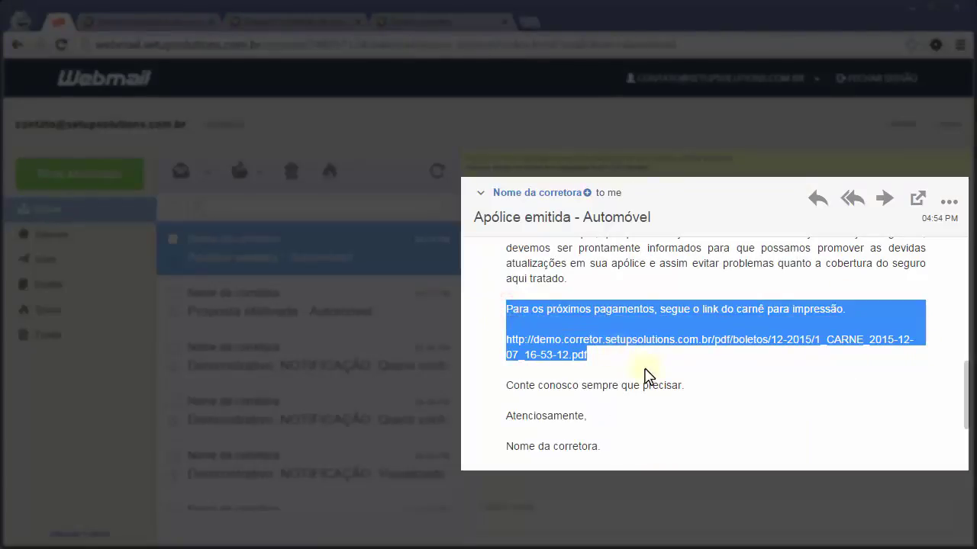
pyautogui.click(648, 372)
pyautogui.moveTo(965, 401); pyautogui.dragTo(965, 382)
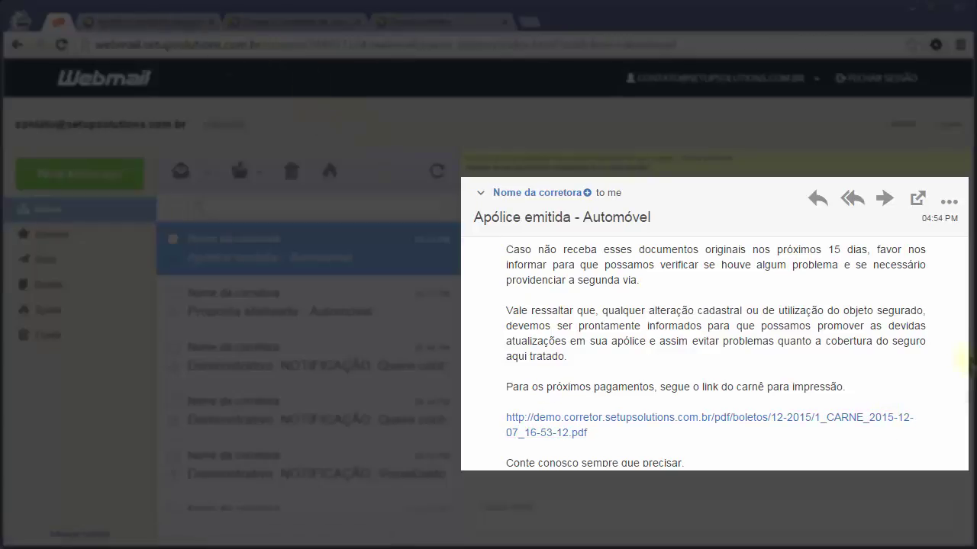
pyautogui.scroll(-2, 714, 355)
pyautogui.scroll(5, 966, 283)
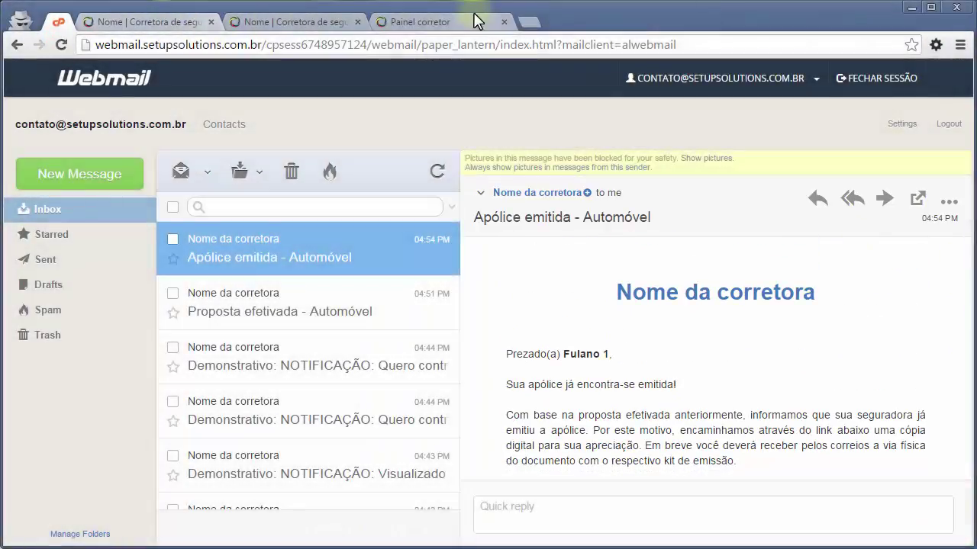
pyautogui.click(462, 21)
pyautogui.click(460, 409)
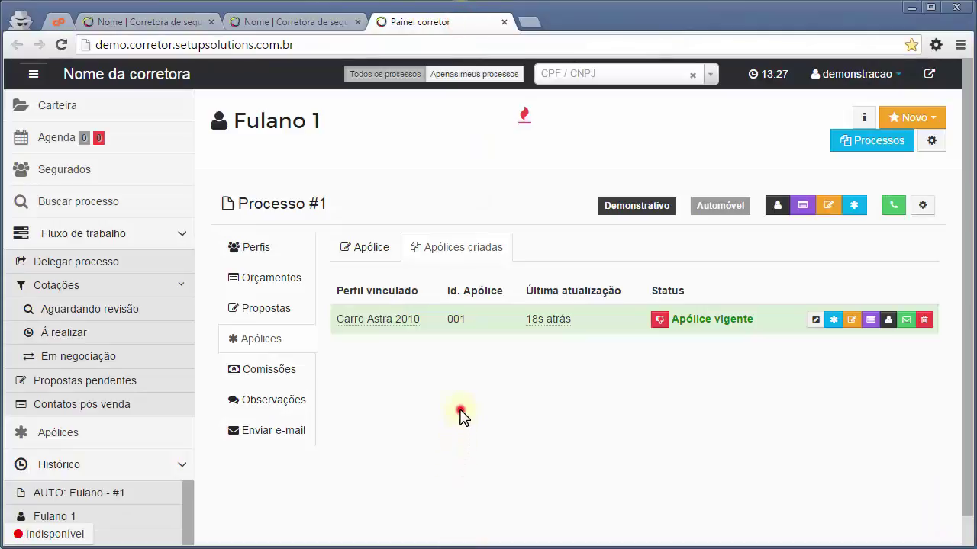
pyautogui.click(399, 401)
pyautogui.click(397, 400)
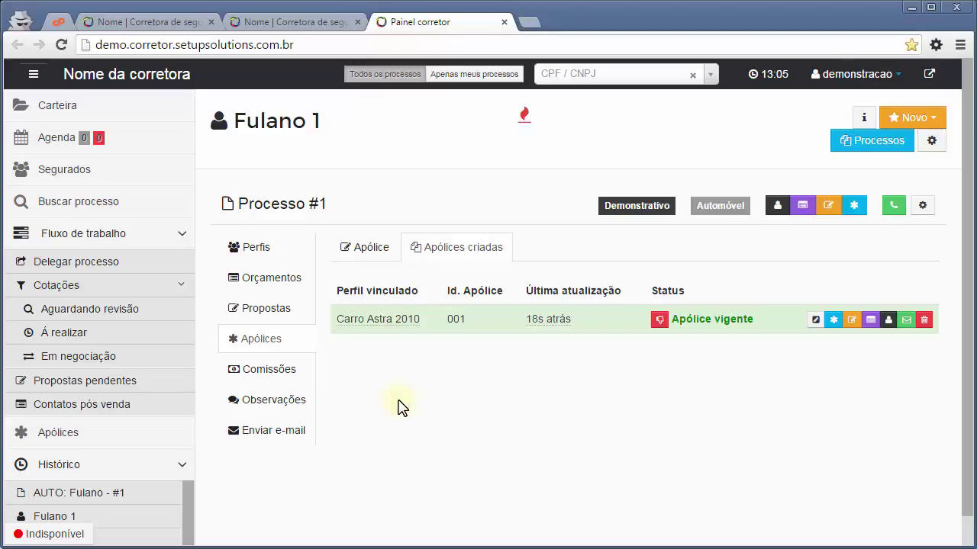